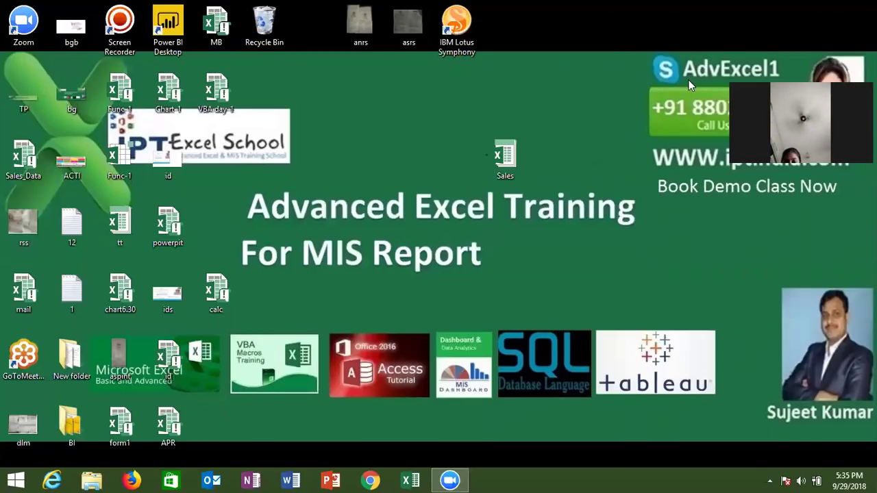
- Refresh the desktop, launch Excel without making it the default program, and start a blank workbook
right_click(467, 141)
click(488, 178)
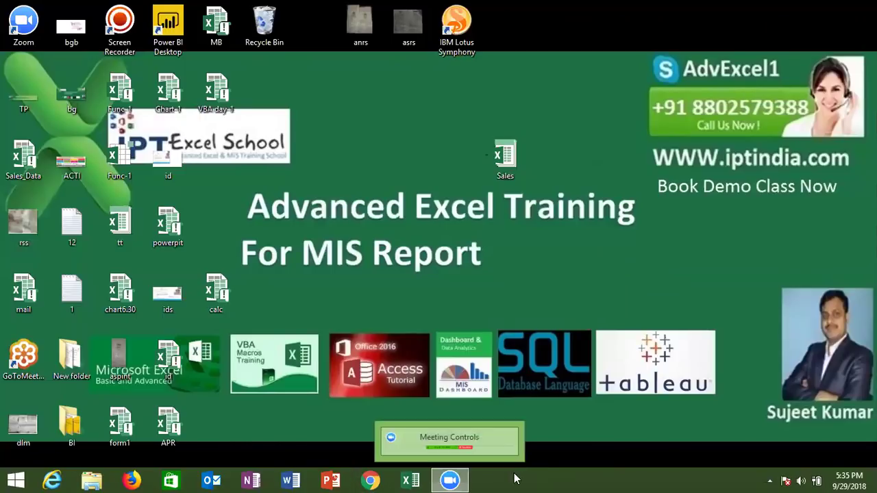
click(413, 482)
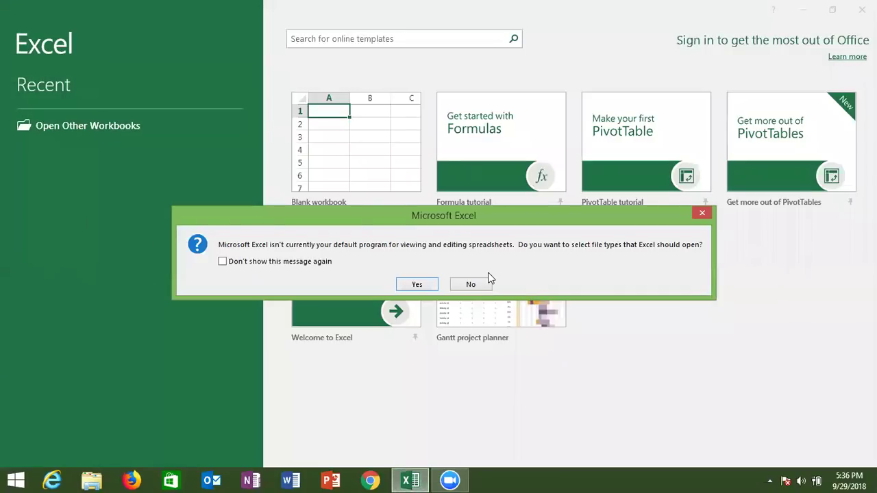
click(471, 284)
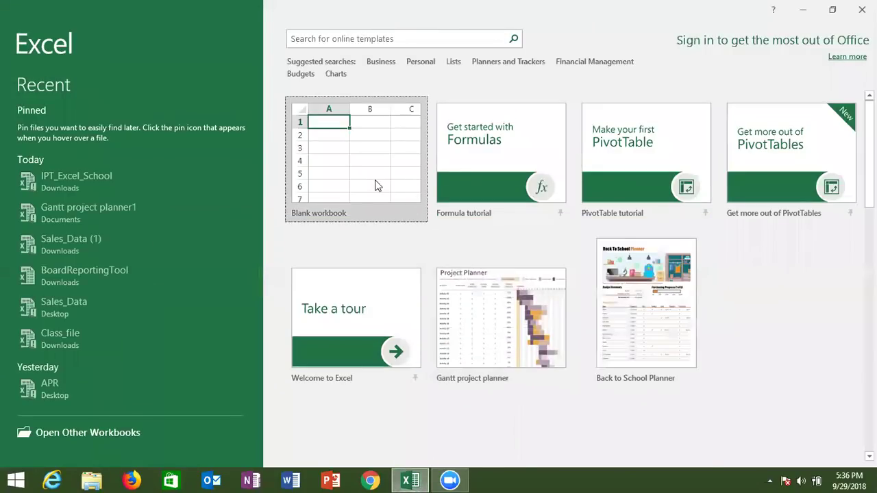
click(359, 173)
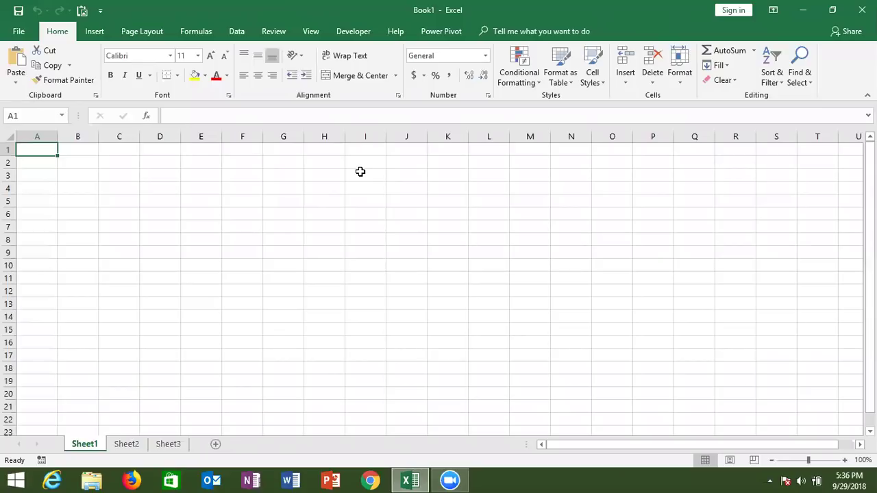
- Open the Visual Basic editor from the Developer tab, maximize it, and list the open Excel windows
click(354, 31)
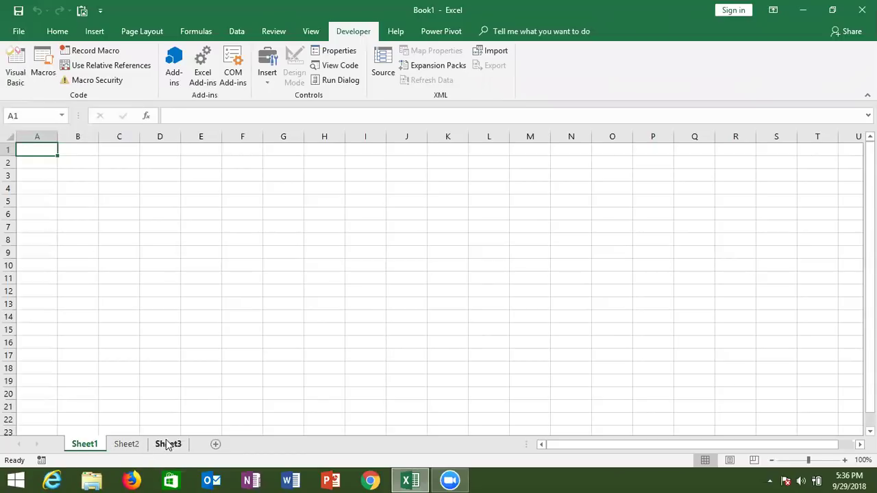
click(20, 87)
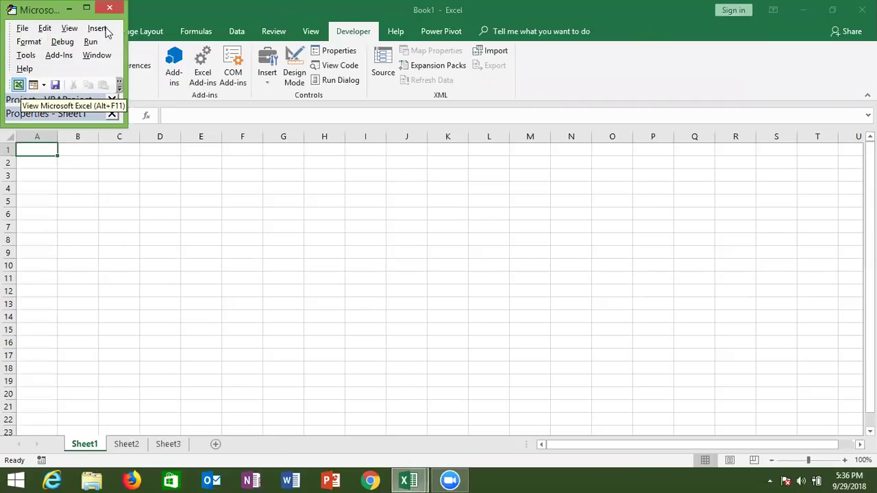
click(87, 8)
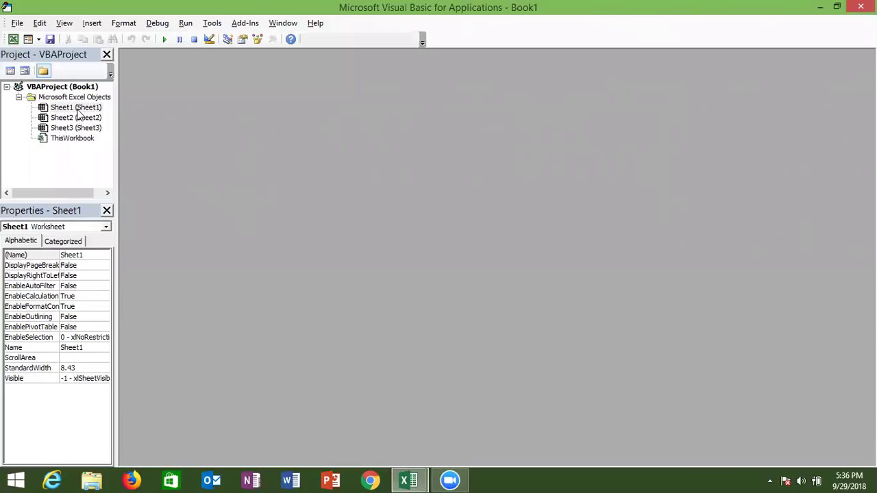
click(409, 480)
- Rename Book1's Sheet1 tab to 'data', then switch to the VBA editor window
click(376, 446)
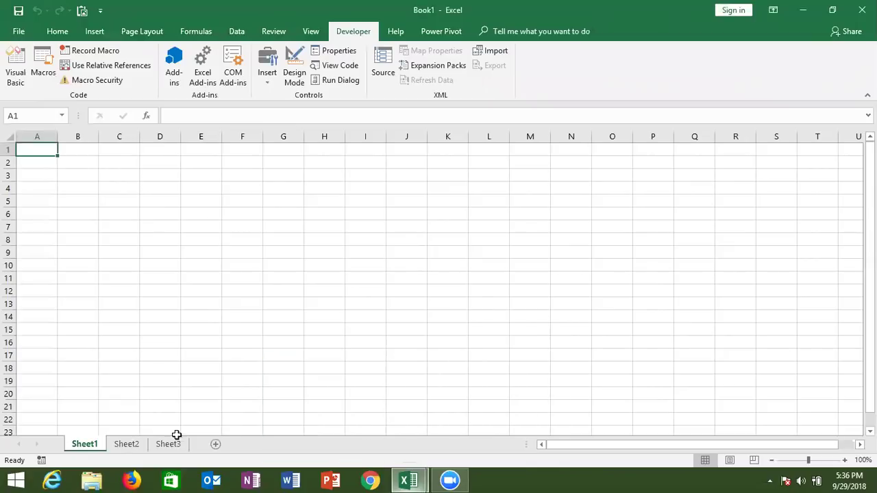
double_click(85, 444)
text(data)
key(Return)
click(105, 345)
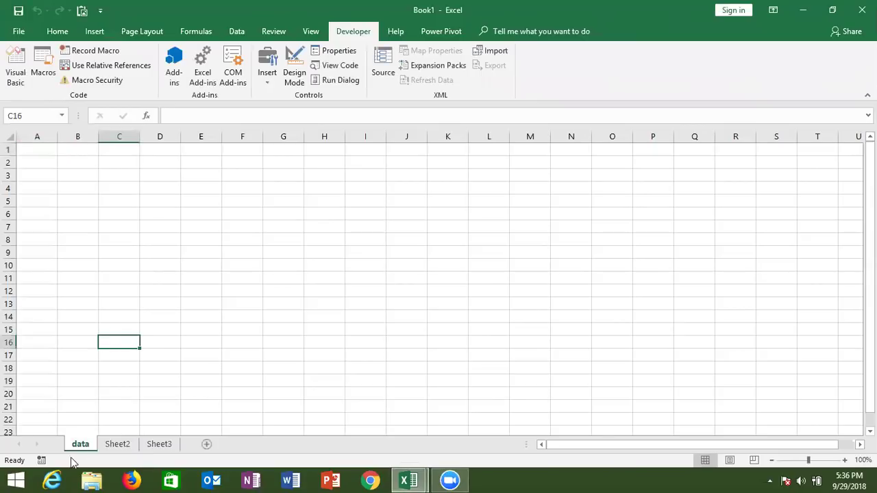
click(409, 481)
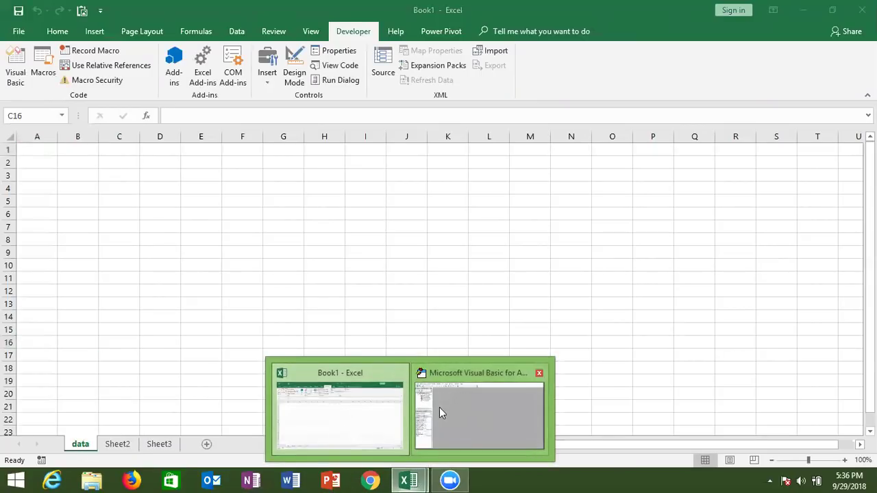
mouse_move(479, 410)
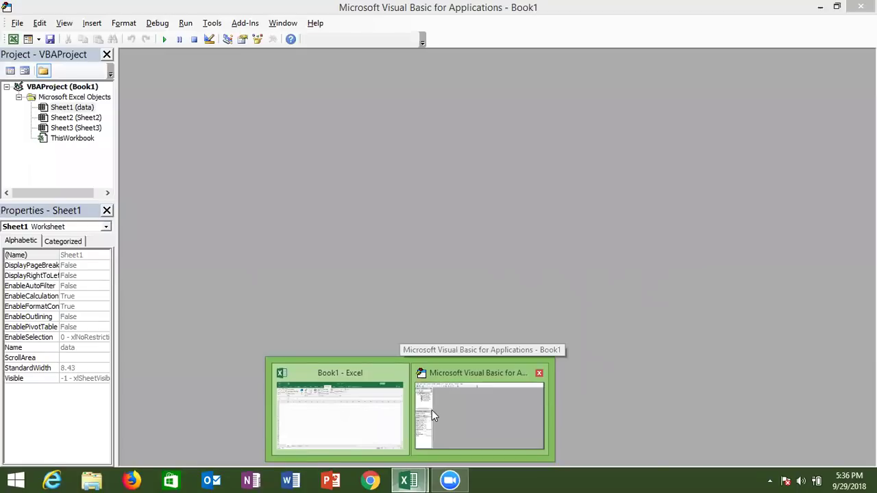
click(432, 410)
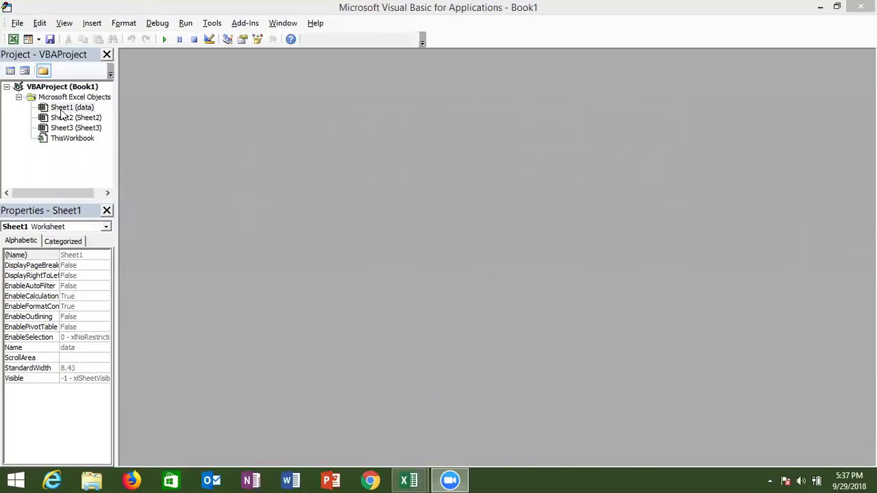
- Set the data sheet's (Name) property to DT in the Properties pane, then minimize the editor
click(61, 110)
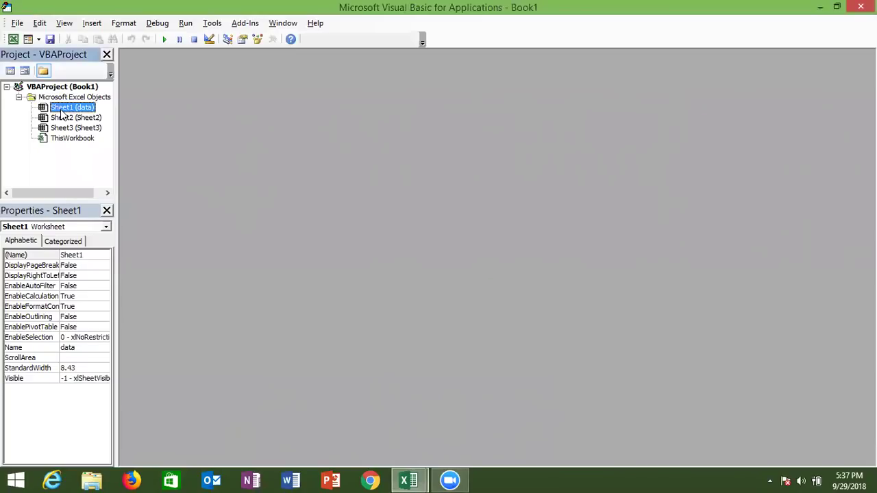
double_click(71, 255)
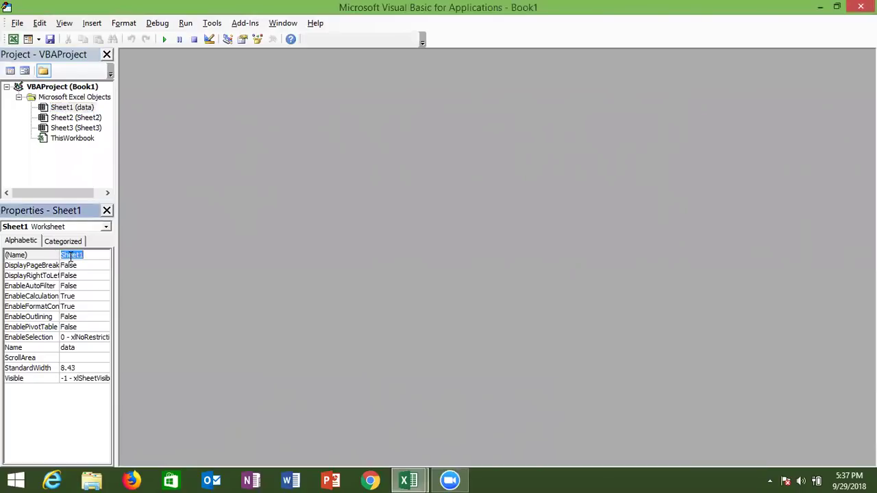
text(DT)
key(Return)
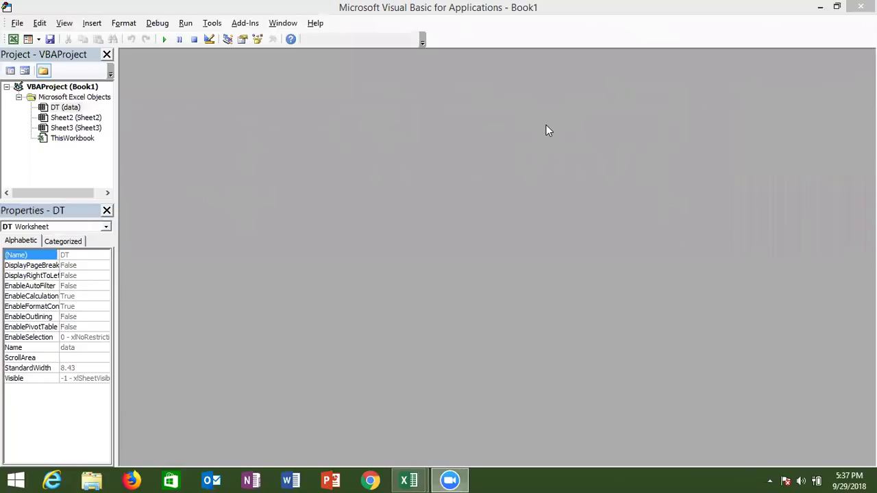
click(820, 7)
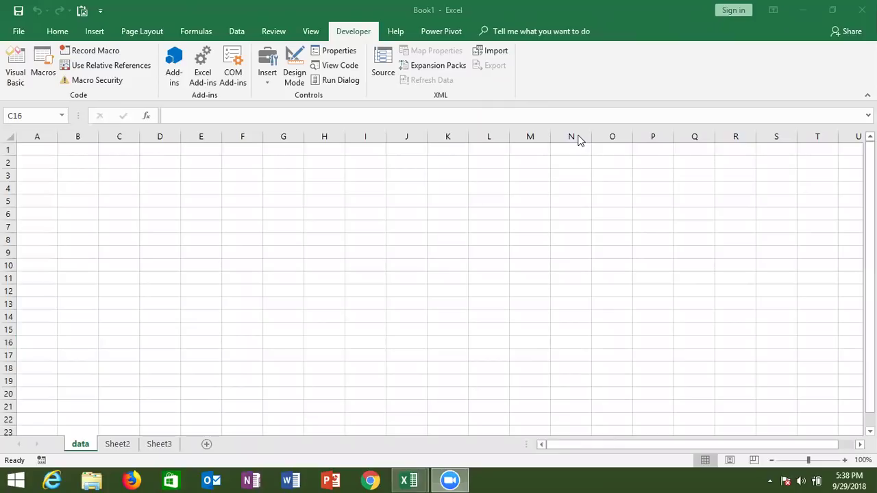
- Check the data sheet in Book1, then return to the editor and select Sheet3 and DT (data)
click(75, 452)
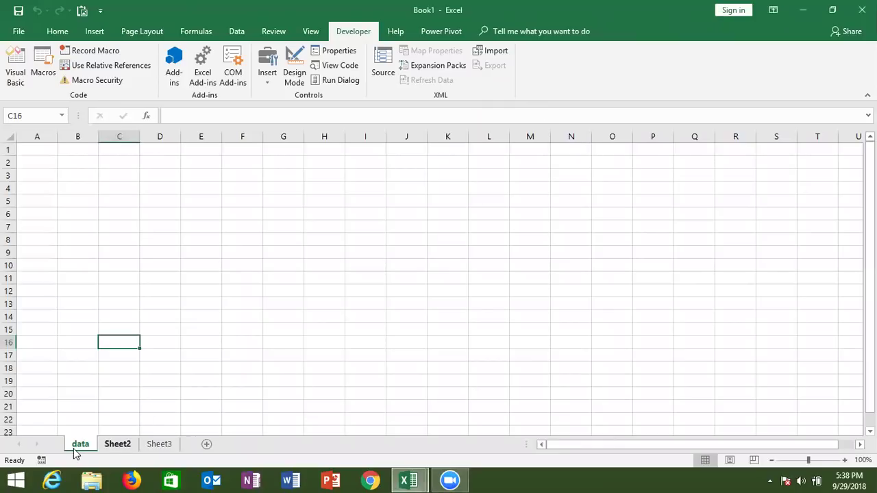
click(80, 446)
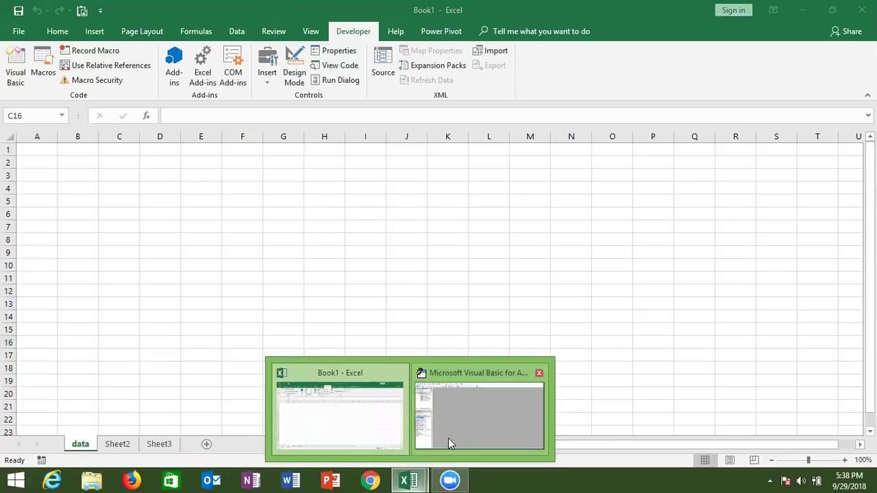
mouse_move(409, 480)
click(448, 438)
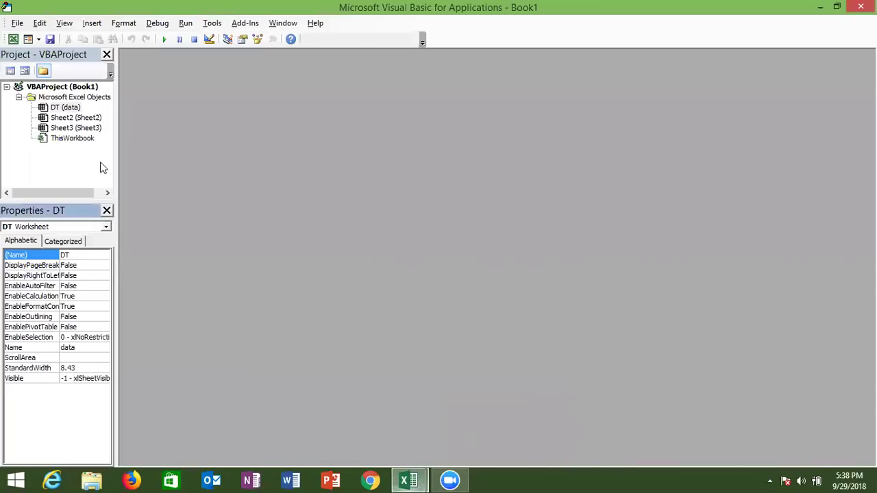
click(74, 128)
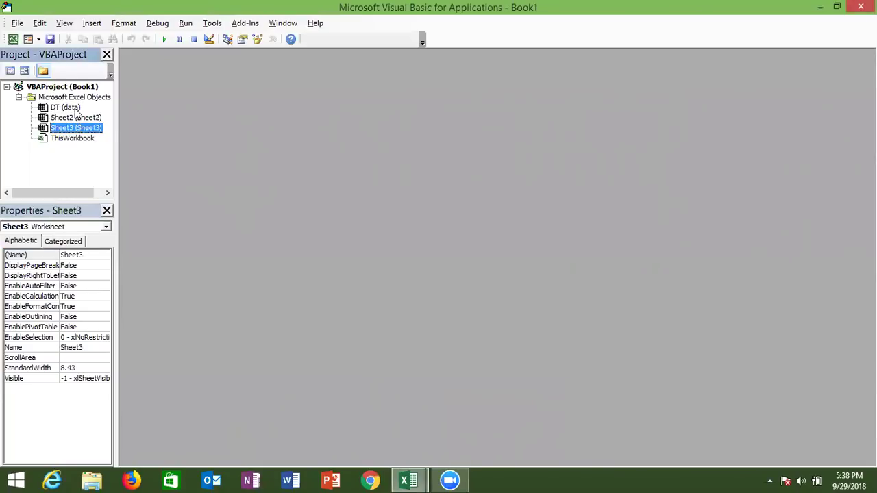
click(72, 108)
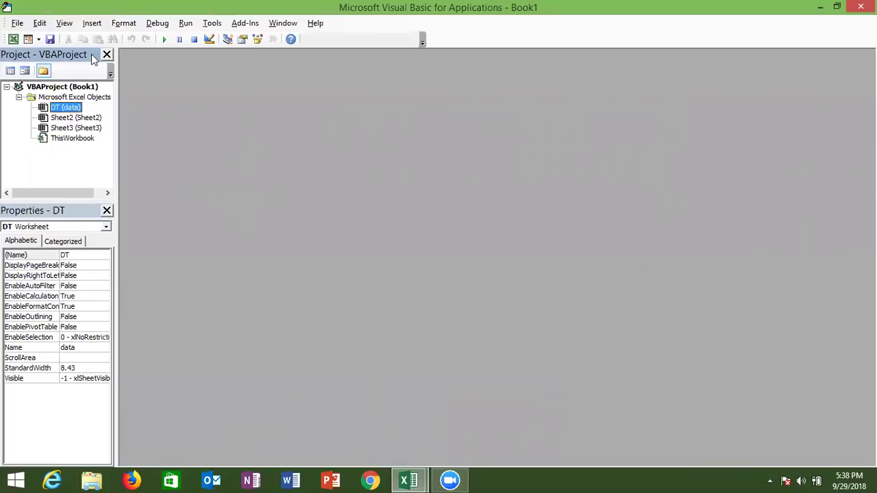
- Insert Module1 into Book1's project with Insert > Module
click(91, 22)
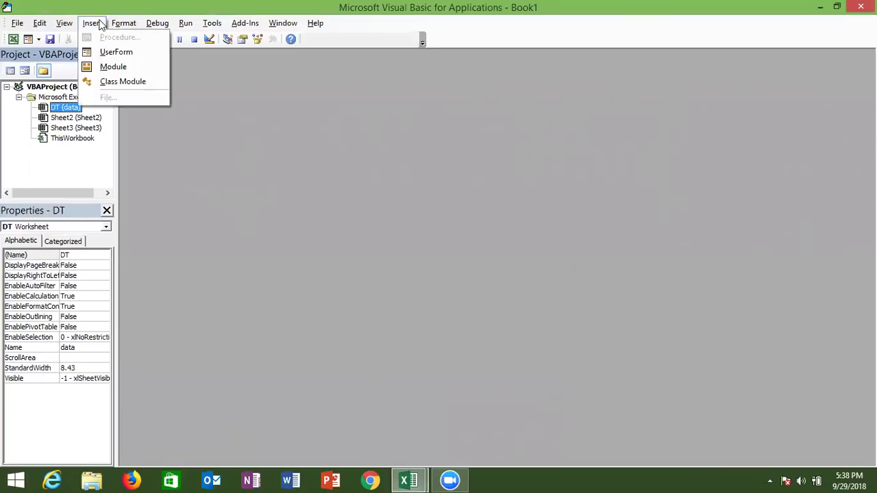
click(109, 66)
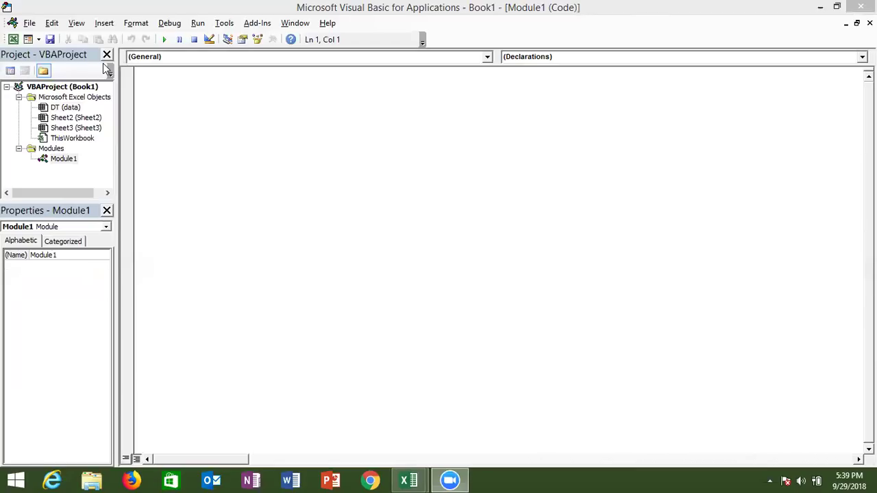
click(177, 117)
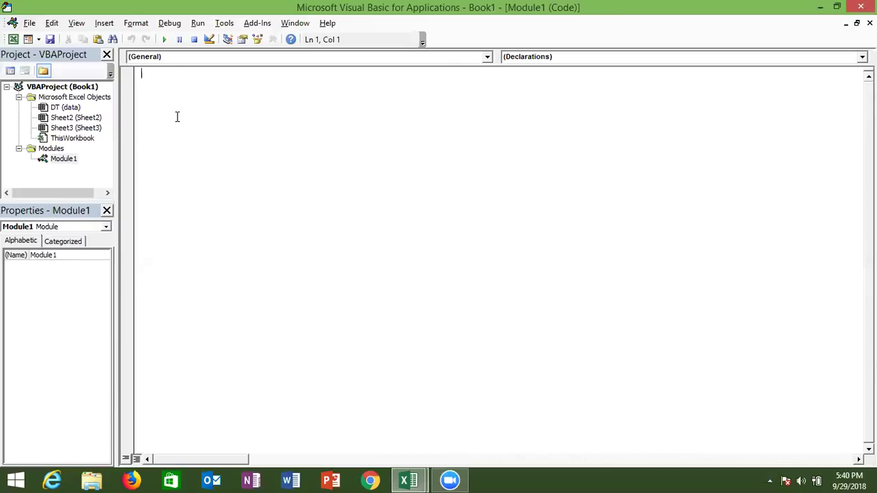
- Write Sub ss() in Module1 with the line Sheets("Data").Select
text(sub)
key(BackSpace)
text(b ss)
text(())
key(Return)
key(Return)
key(Return)
key(Return)
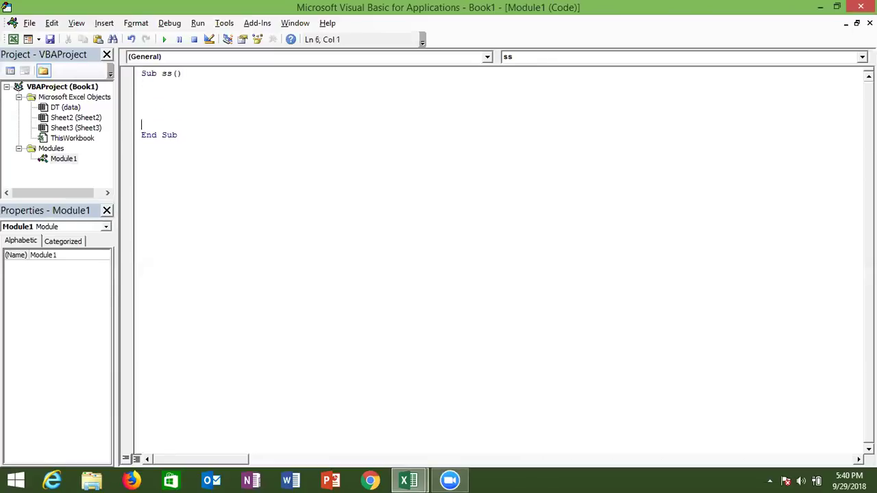
click(141, 103)
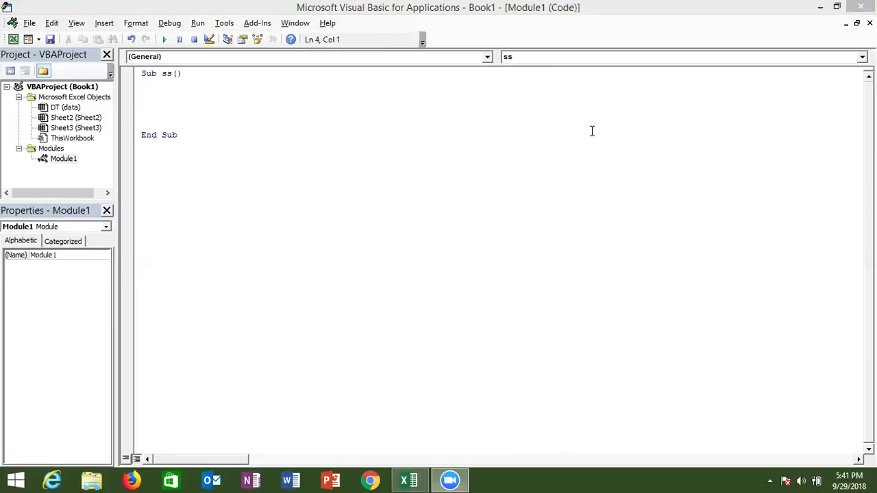
click(193, 105)
text(sheets)
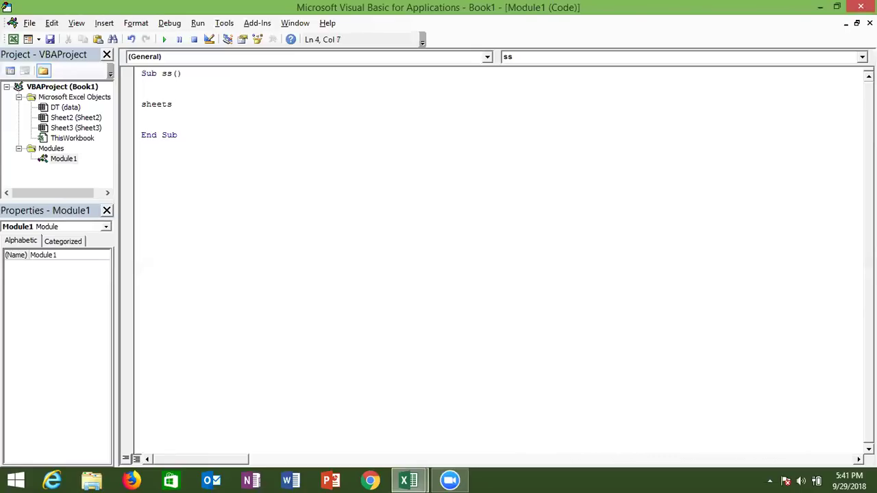
text(("Data)
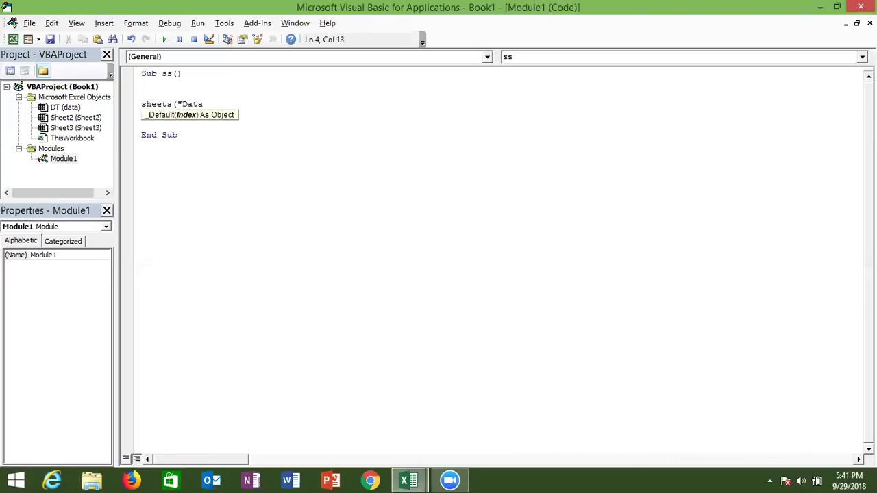
text(").selec)
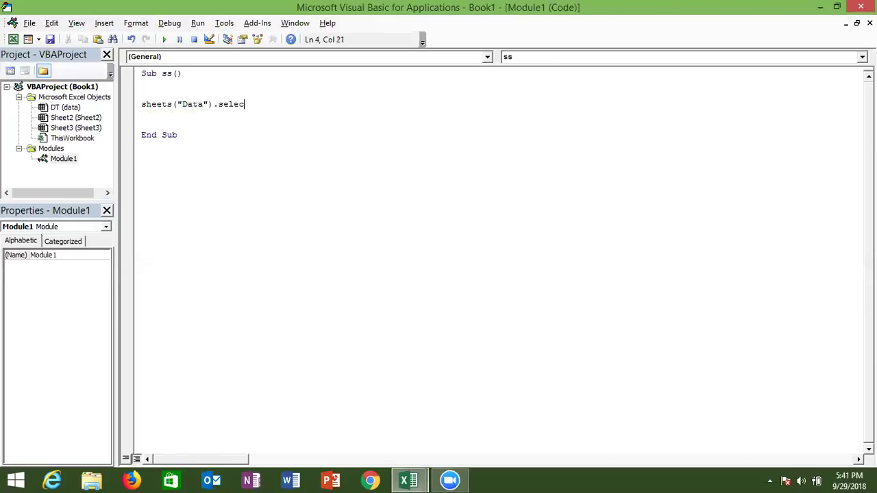
text(t)
key(Return)
- Switch to Excel and view Sheet3, then the data sheet
key(alt+Tab)
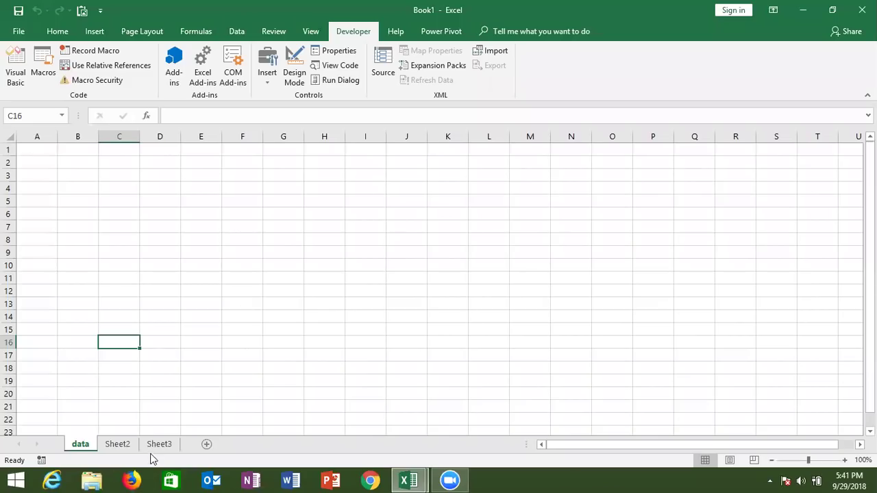
click(157, 445)
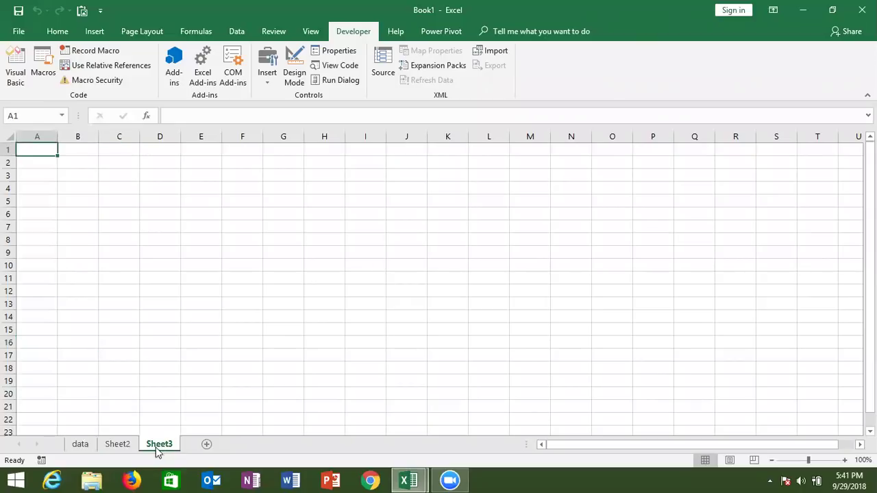
click(78, 446)
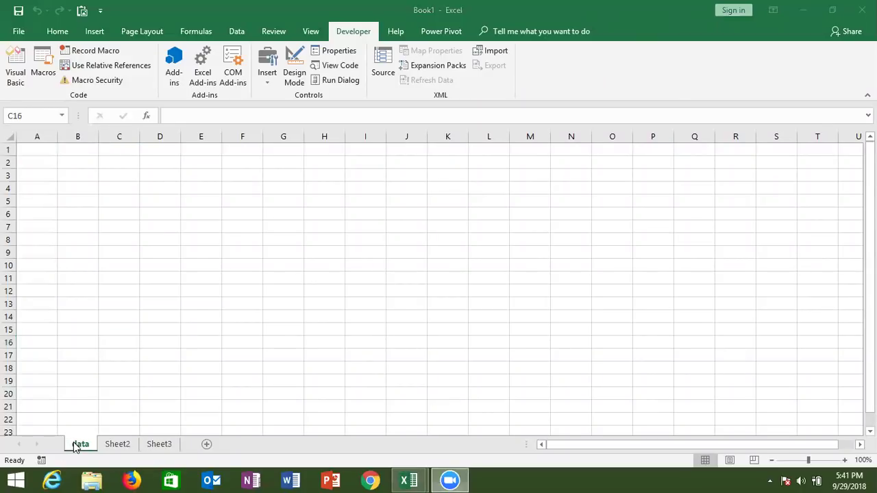
- Back in the VBA code, highlight the Sheets("Data") reference in the select line
key(alt+Tab)
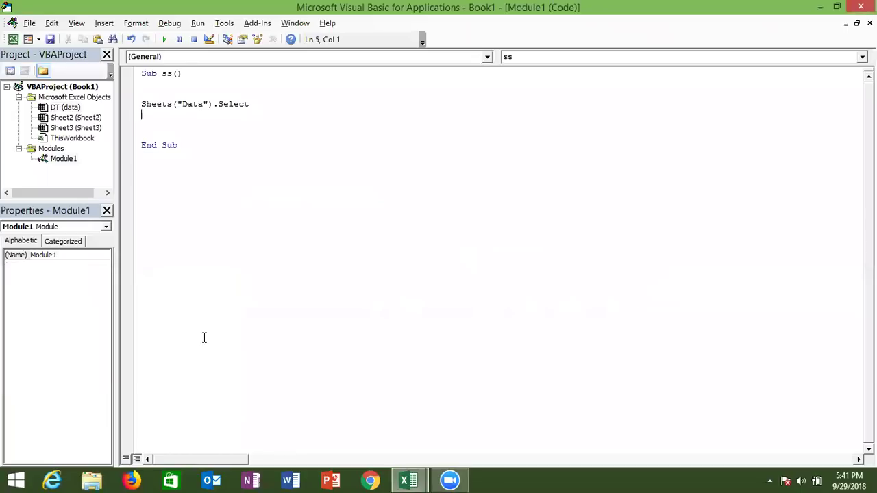
drag(213, 106, 133, 113)
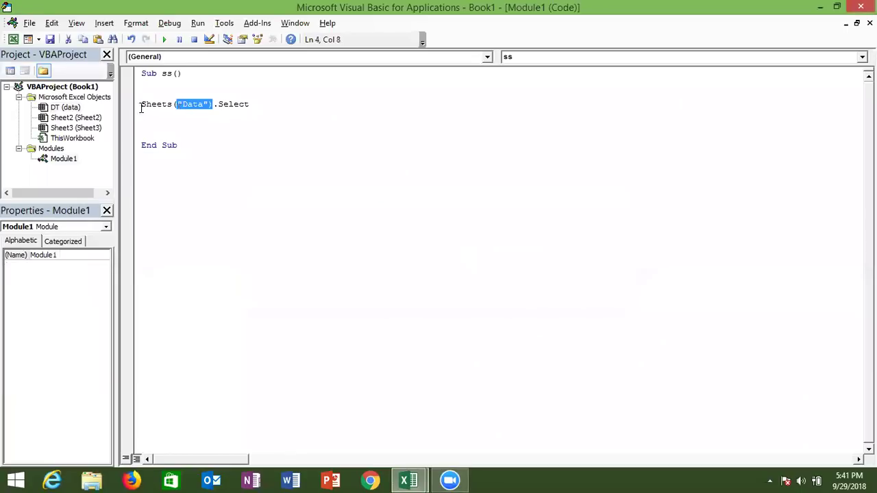
click(221, 105)
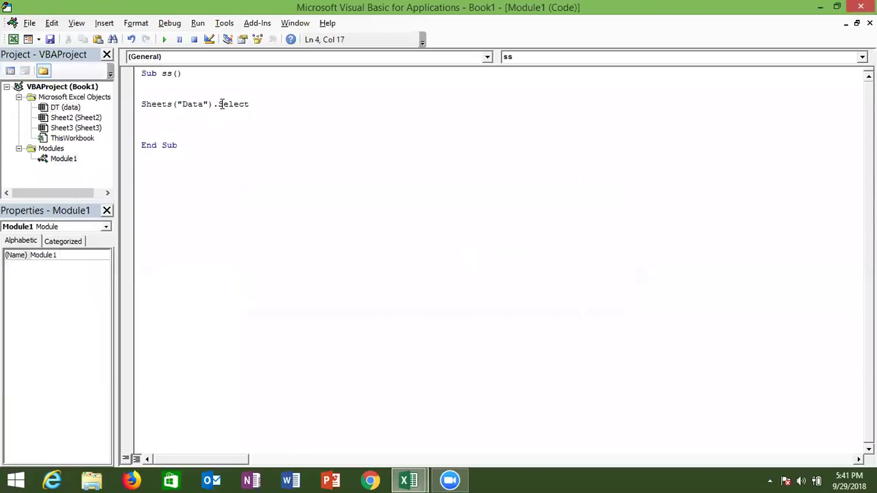
drag(213, 104, 139, 105)
drag(217, 104, 272, 97)
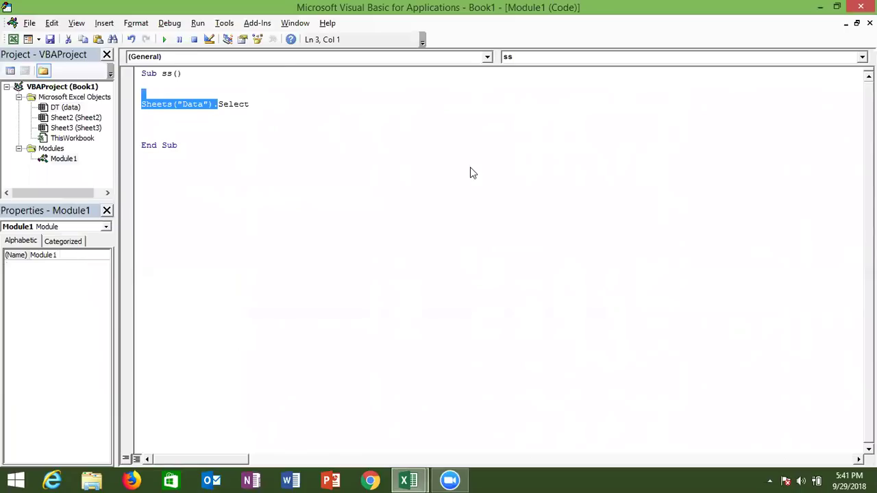
key(alt+F11)
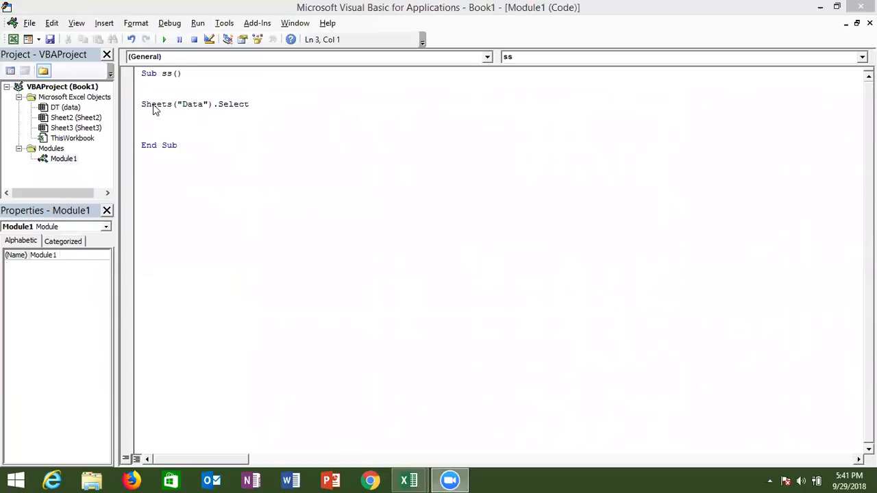
- Add a DT.Select line below Sheets("Data").Select in Sub ss
click(192, 103)
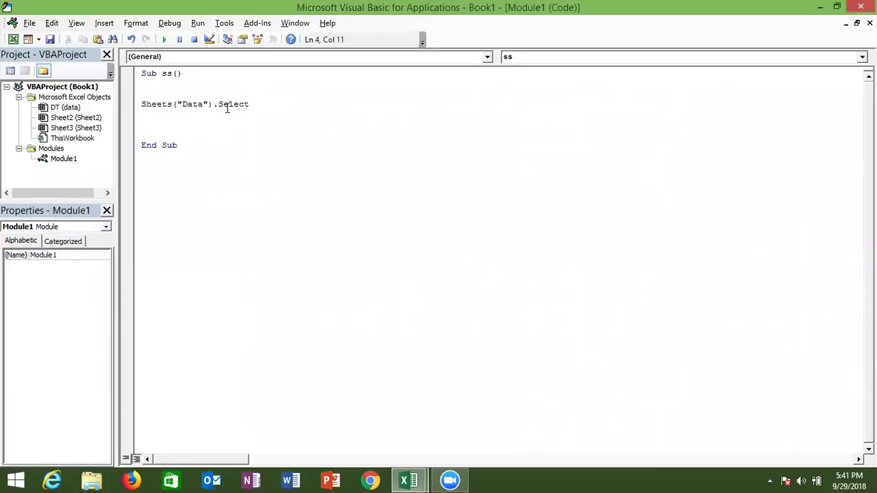
double_click(226, 104)
click(192, 116)
key(Return)
text(sheet)
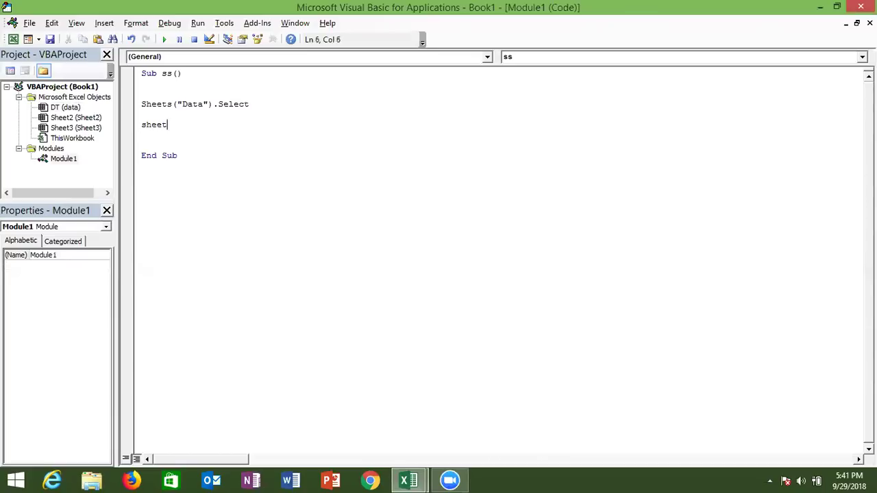
key(BackSpace)
key(BackSpace)
key(BackSpace)
key(BackSpace)
key(BackSpace)
text(dt)
text(.s)
key(Tab)
key(Return)
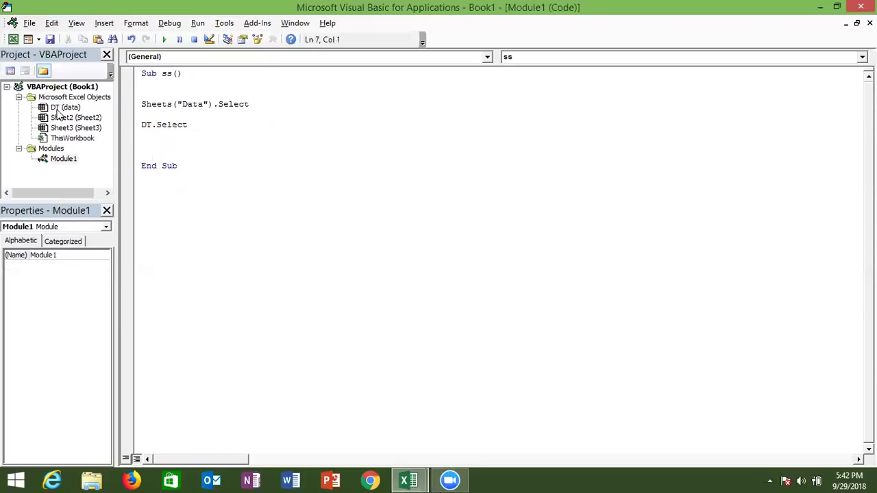
- Add a Sheet2.Activate line using the IntelliSense suggestion
click(62, 118)
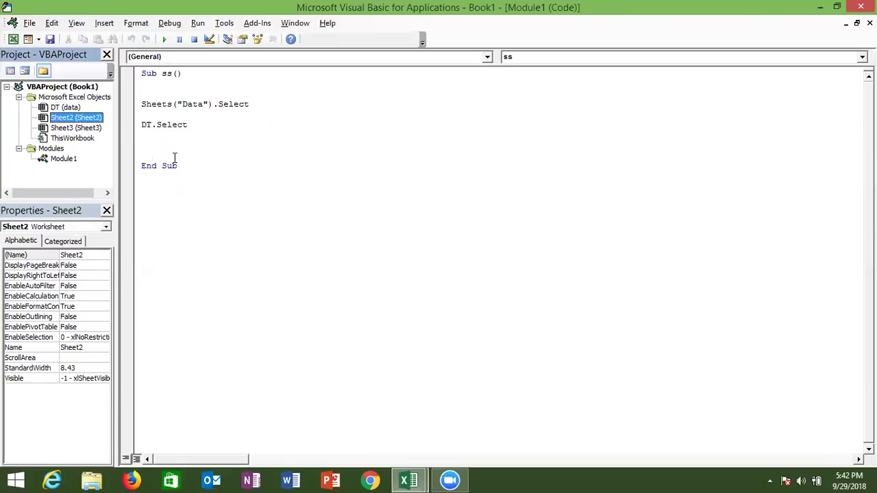
click(158, 124)
click(149, 135)
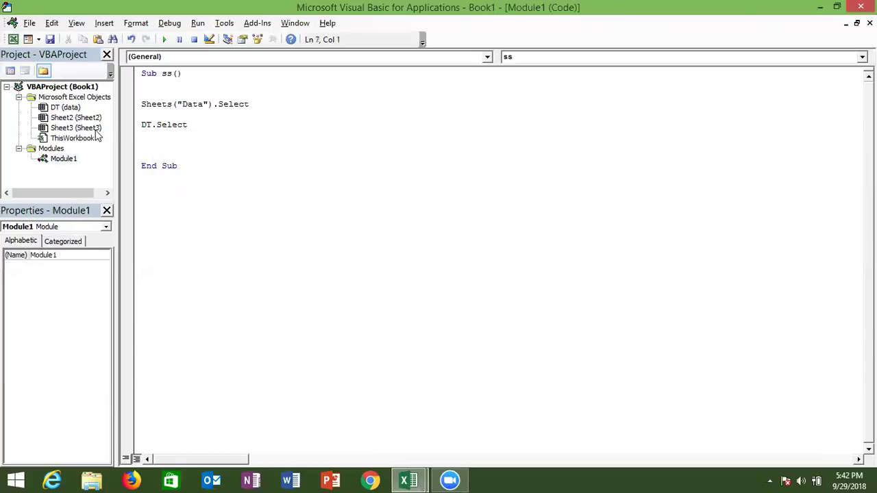
key(Return)
text(sheet)
text(3)
key(Return)
key(BackSpace)
key(BackSpace)
text(2.)
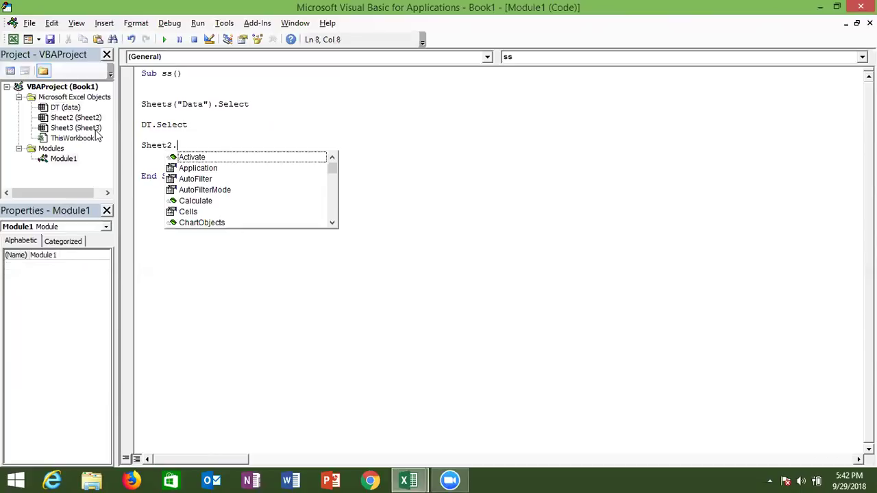
key(Return)
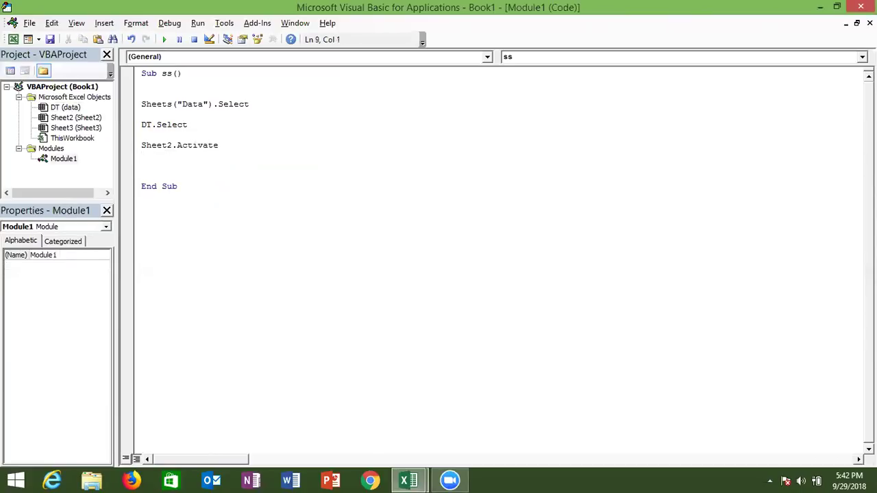
key(Return)
key(Return)
- Add a Sheets(1).Select line before End Sub
click(141, 165)
text(sheets)
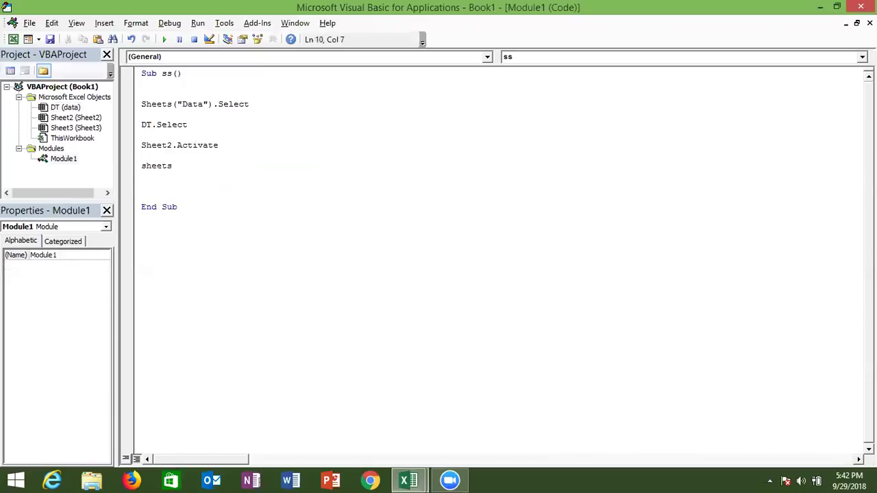
text((5)
key(BackSpace)
text(1)
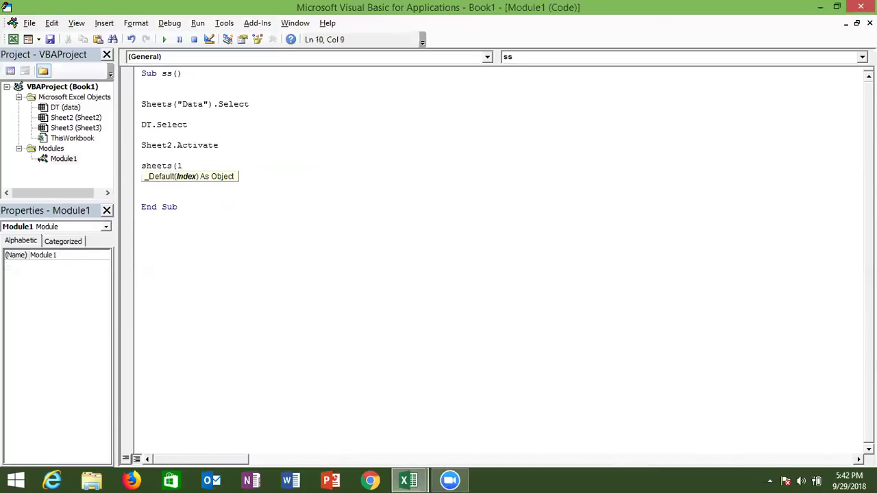
text().select)
key(Return)
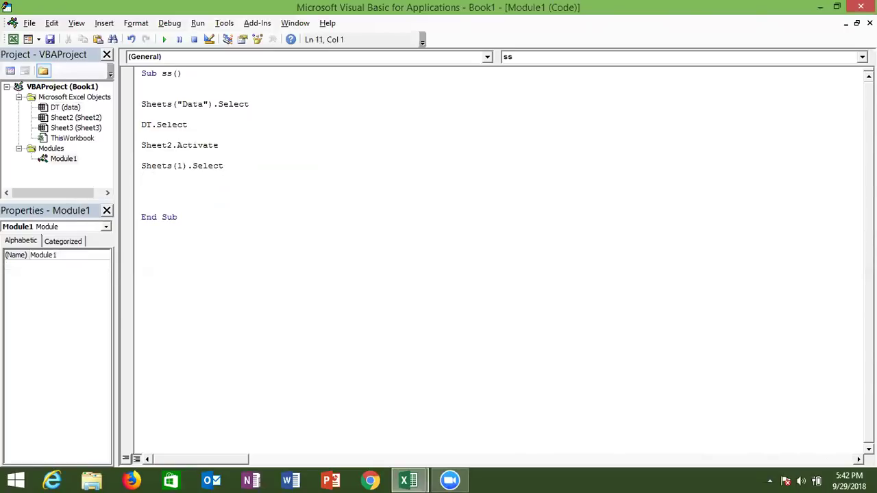
- Highlight the Sheets("Data").Select line, then glance at Excel and return to the code
click(142, 135)
key(Up)
key(Up)
key(shift+Down)
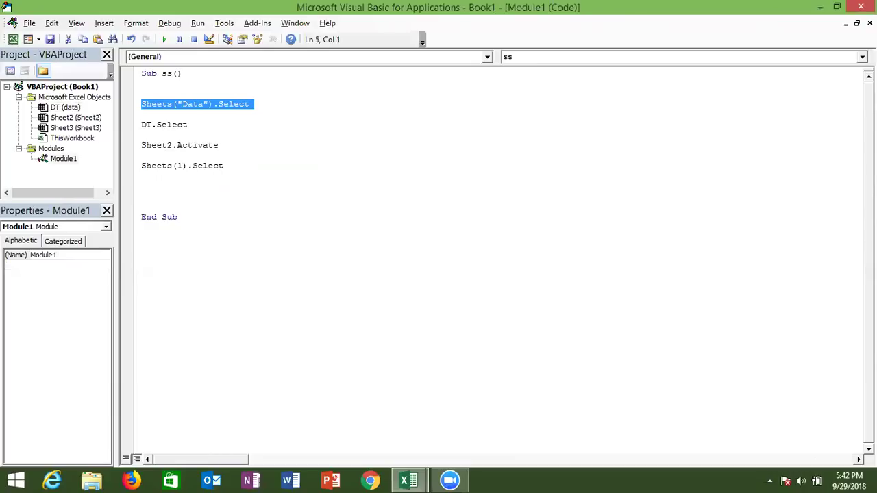
key(alt+Tab)
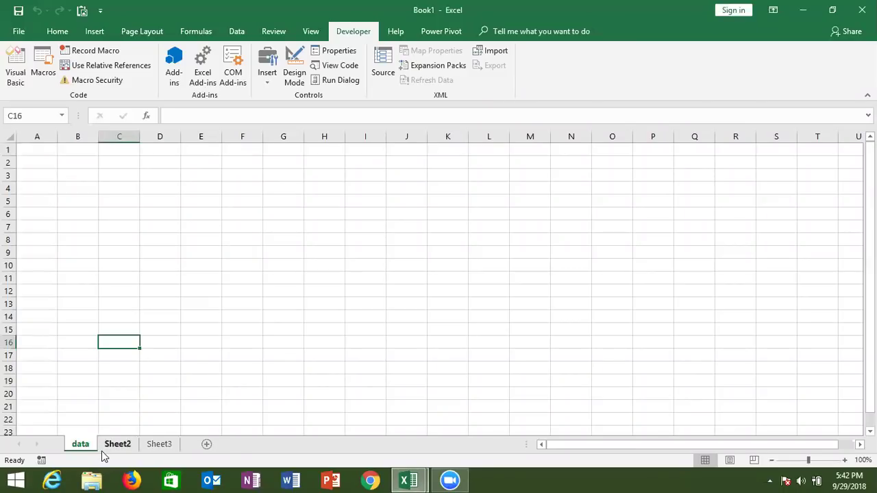
key(alt+Tab)
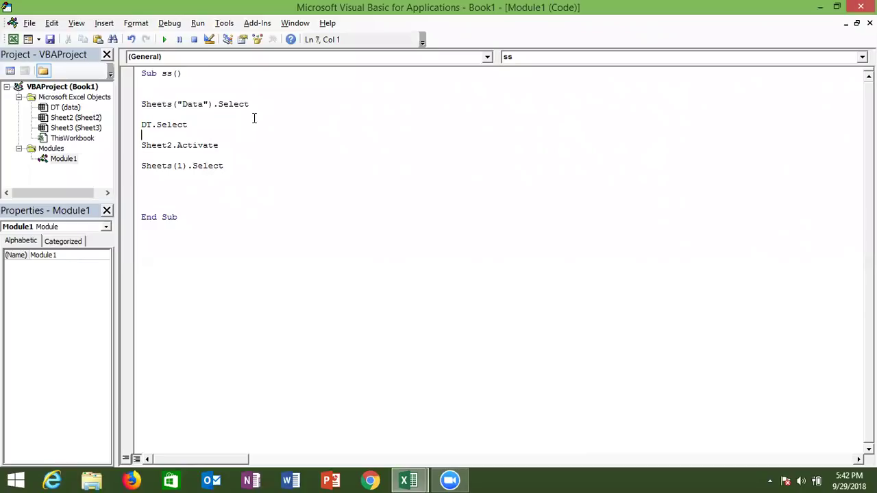
- Highlight the DT.Select, Sheet2.Activate and Sheets(1).Select lines in turn, then switch to Excel
click(252, 104)
shift+click(140, 104)
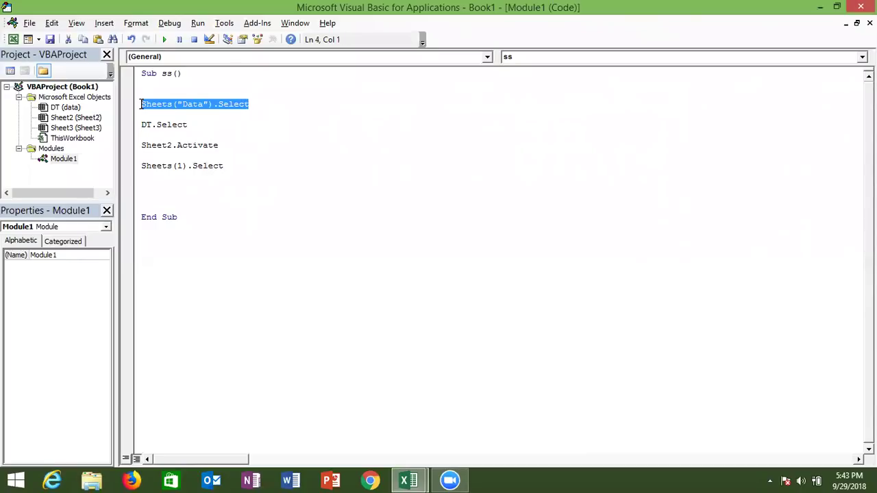
drag(141, 124, 195, 124)
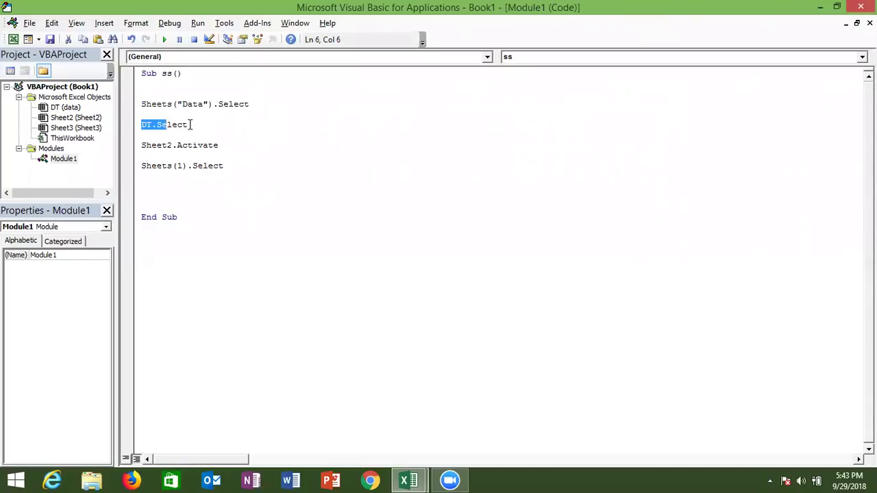
shift+click(222, 144)
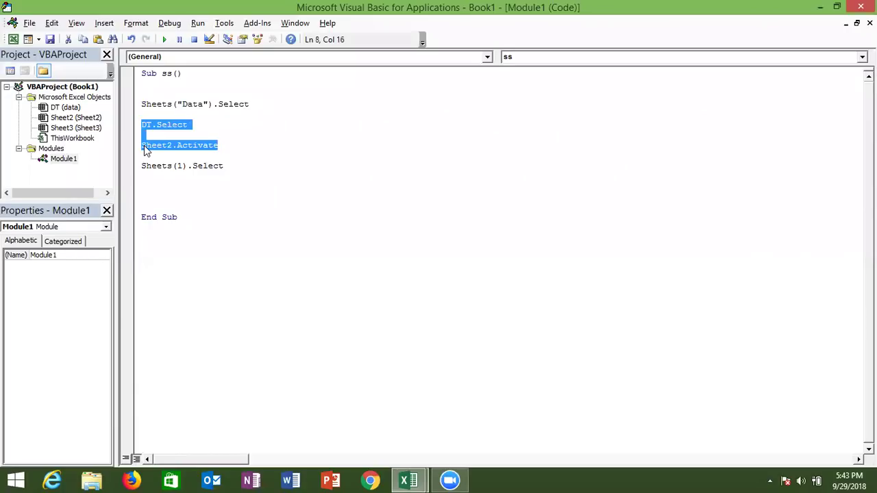
double_click(153, 170)
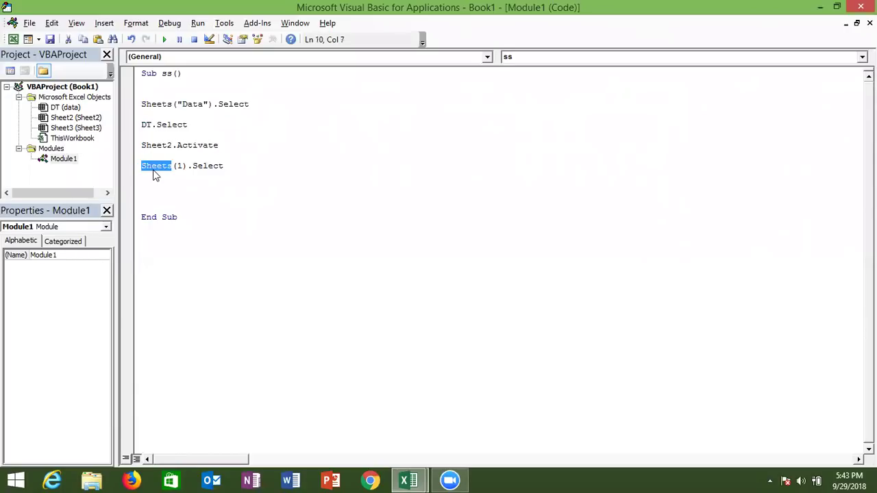
key(alt+Tab)
key(alt+Tab)
key(alt+Tab)
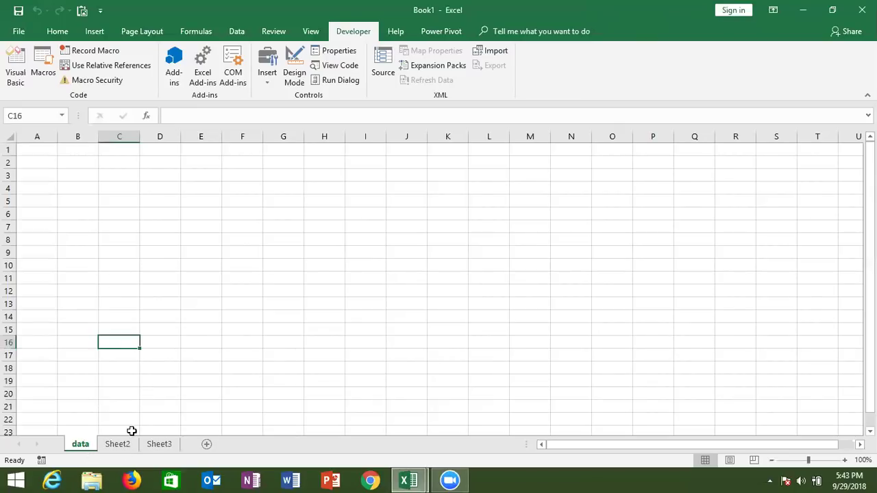
- Drag Sheet3 before the data tab, then highlight the index 1 in Sheets(1) in the VBA code
drag(159, 444, 86, 435)
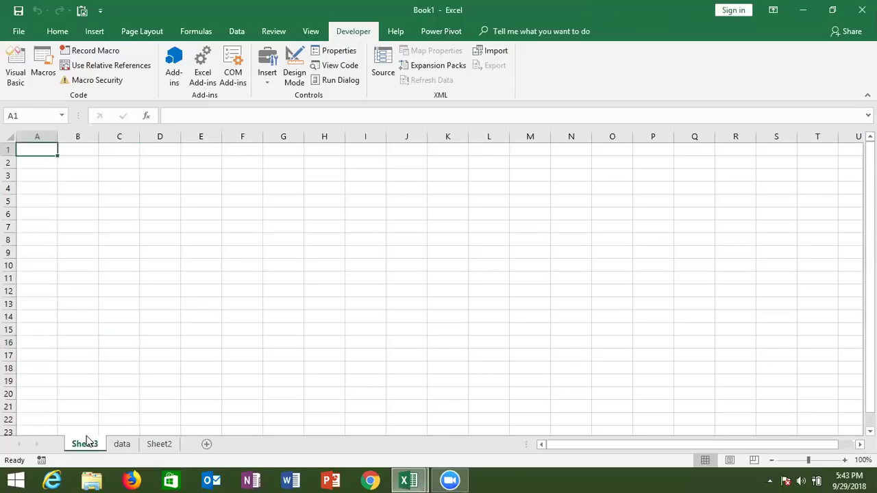
click(157, 443)
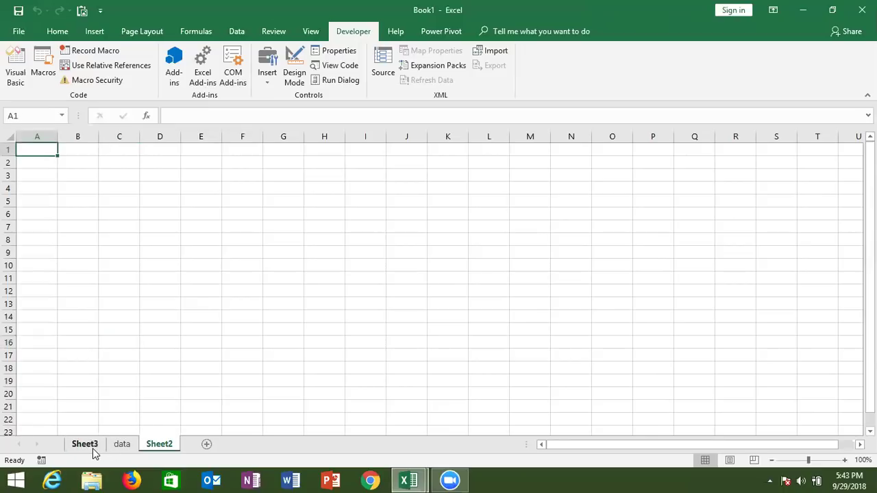
click(92, 448)
key(alt+Tab)
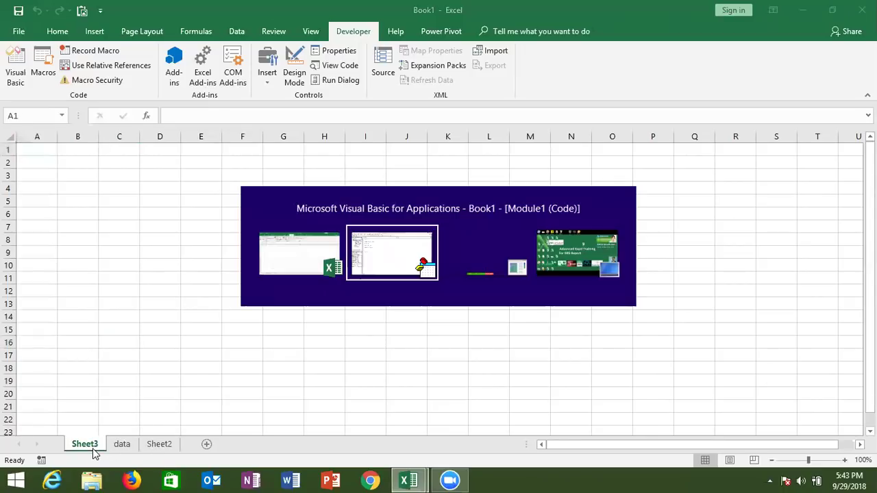
drag(175, 169, 182, 168)
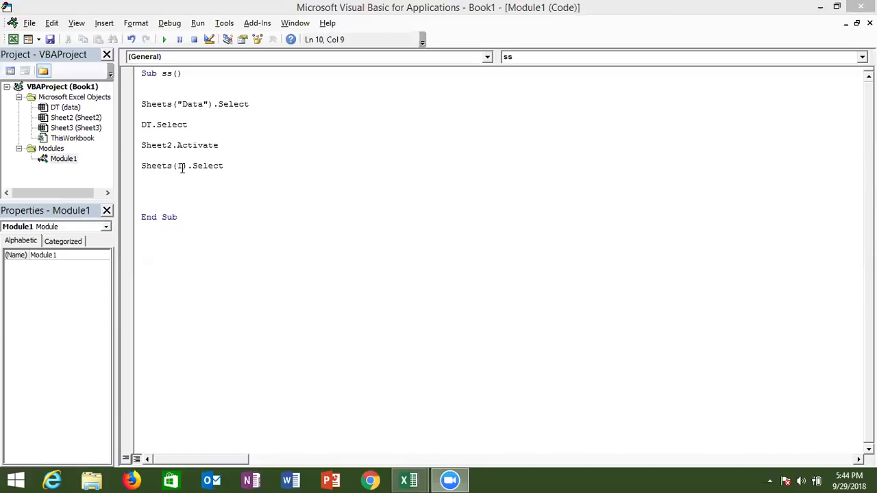
- Toggle a breakpoint on Sheets(1).Select off again, then insert a blank line above it
click(129, 172)
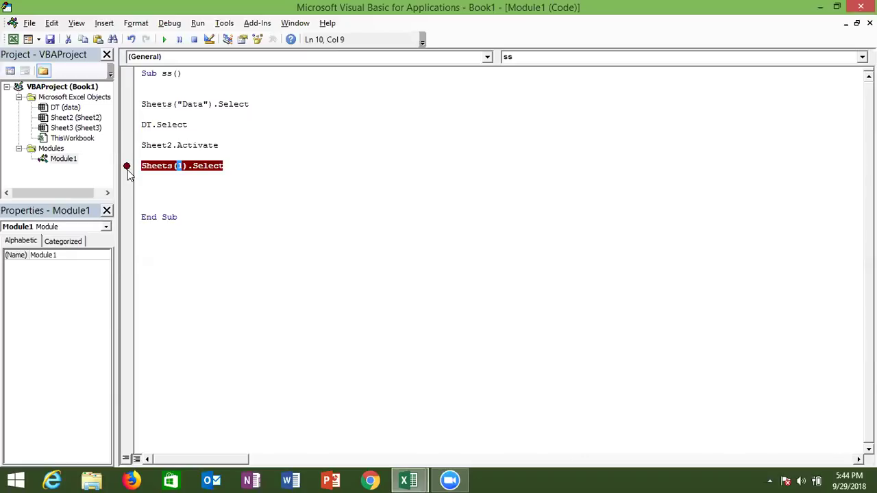
click(126, 170)
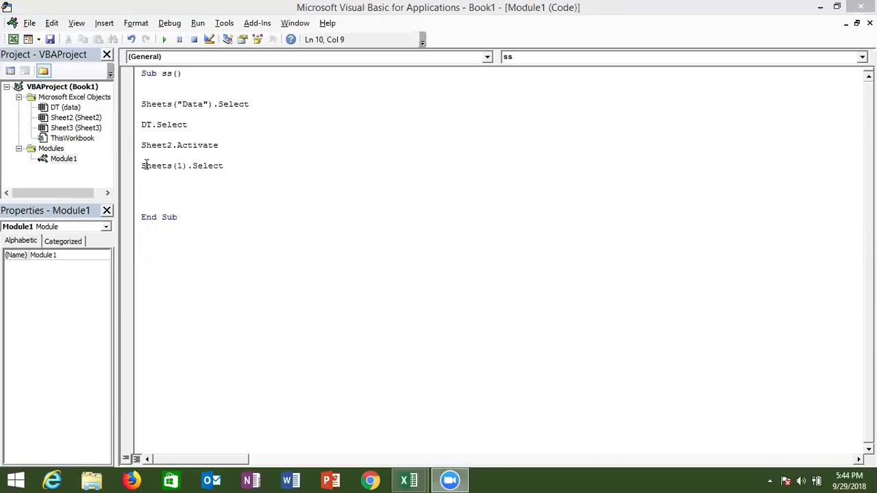
click(141, 167)
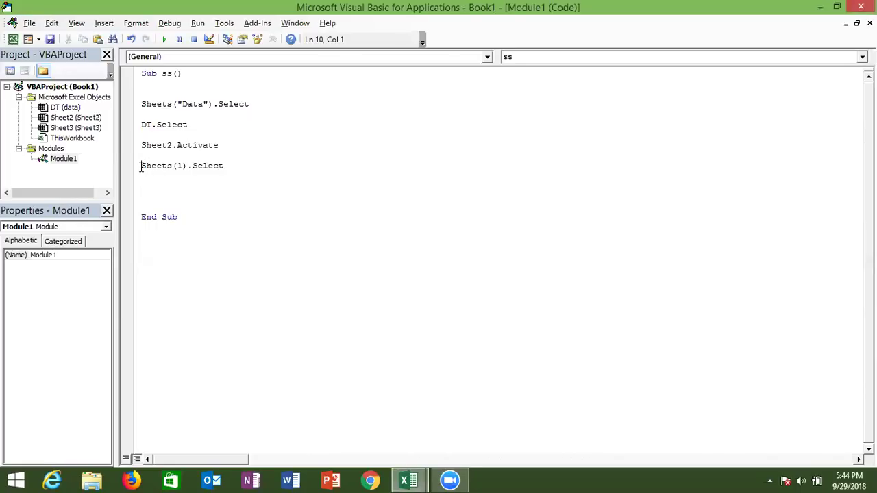
key(Return)
key(Up)
key(Up)
key(Up)
key(Up)
key(Up)
key(Up)
key(Up)
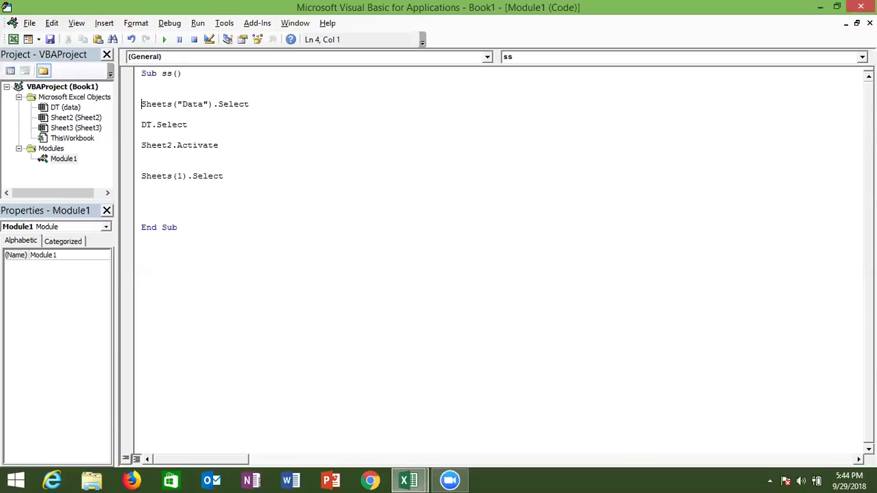
key(shift+Down)
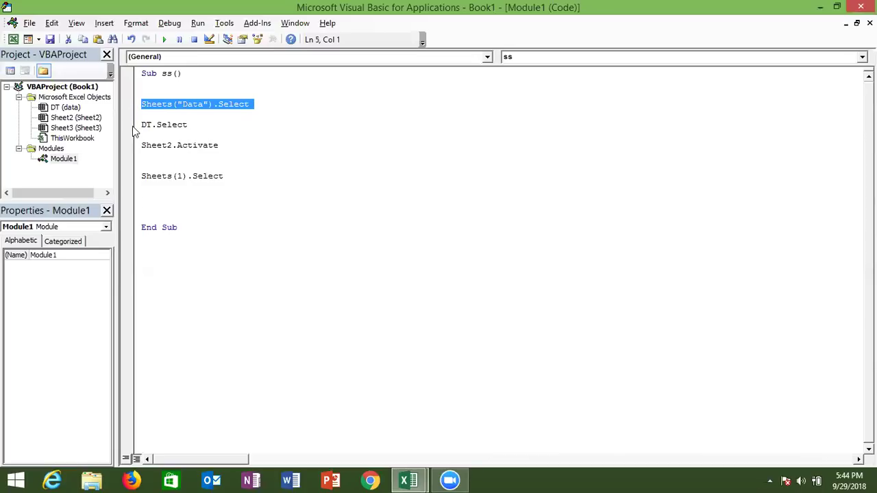
click(127, 125)
click(130, 126)
click(128, 124)
click(130, 146)
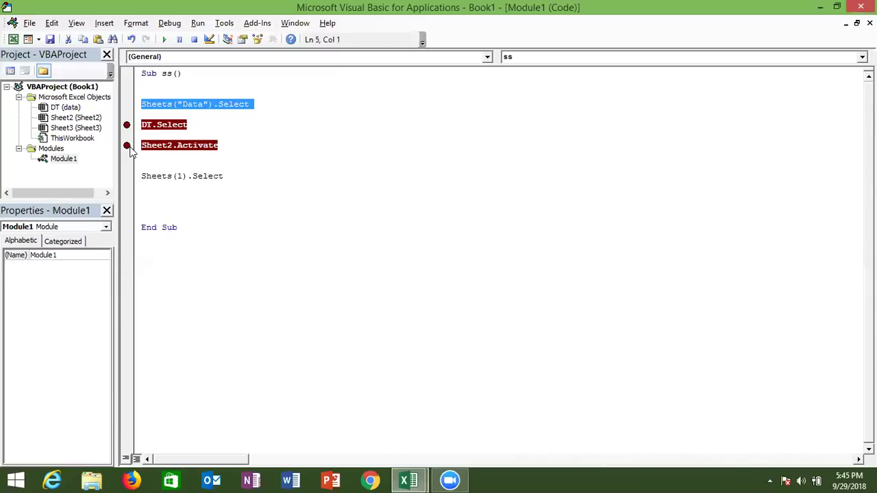
click(127, 145)
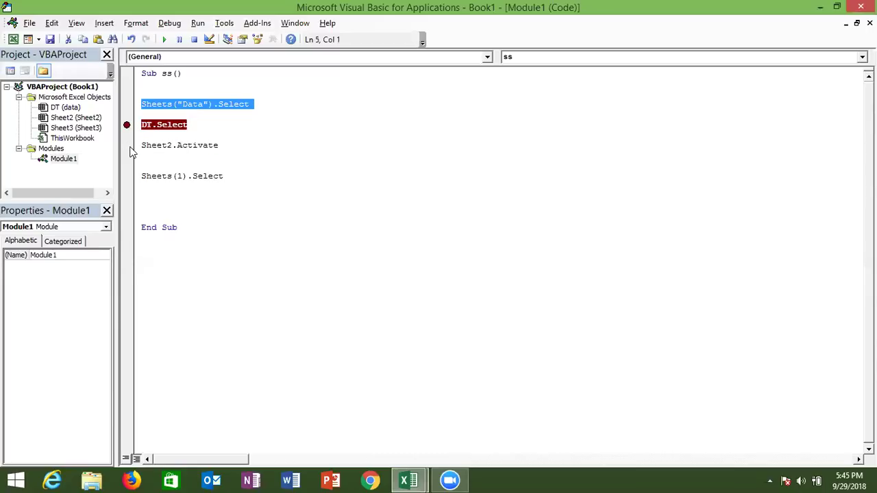
click(127, 124)
click(141, 126)
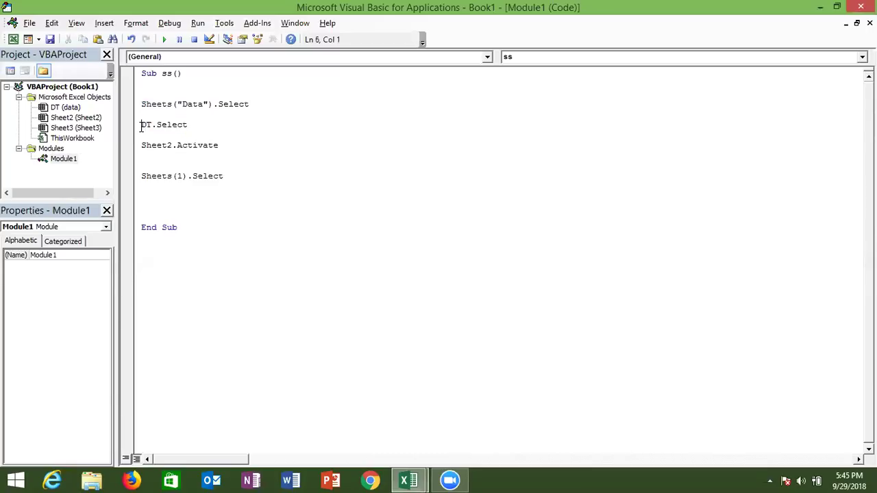
mouse_move(141, 125)
mouse_down()
mouse_move(176, 162)
mouse_move(186, 153)
mouse_up()
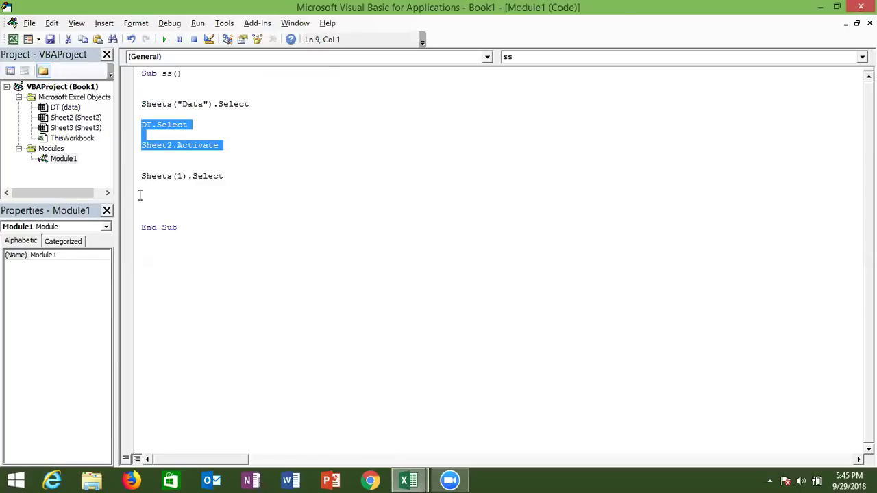
- Put a breakpoint in the margin beside Sheets(1).Select in Sub ss
click(126, 178)
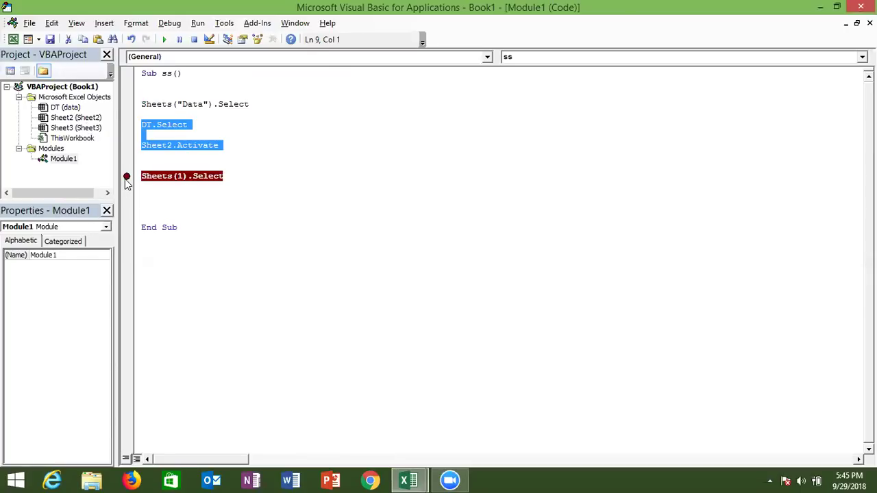
click(142, 157)
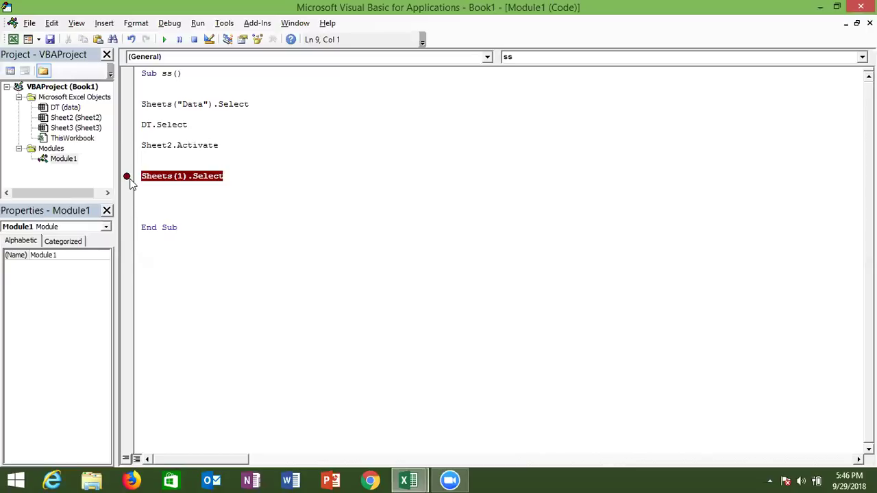
- Add an ActiveSheet line on the empty line above End Sub in Sub ss
click(144, 206)
text(activesheet)
click(174, 237)
- Check the Excel workbook, then clear the breakpoint from Sheets(1).Select
key(alt+Tab)
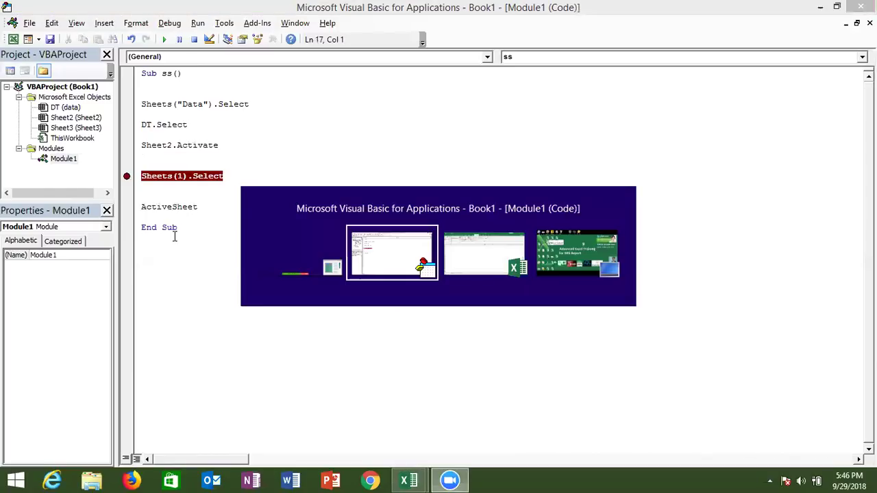
key(Tab)
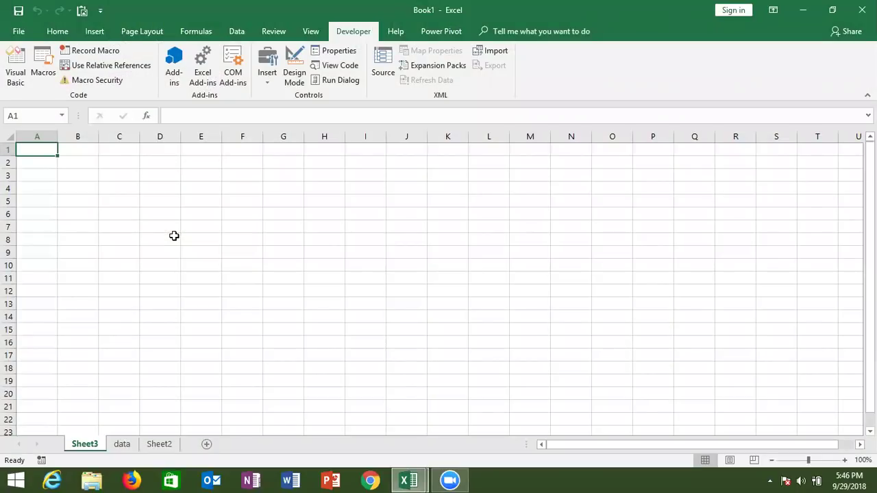
key(alt+Tab)
key(Tab)
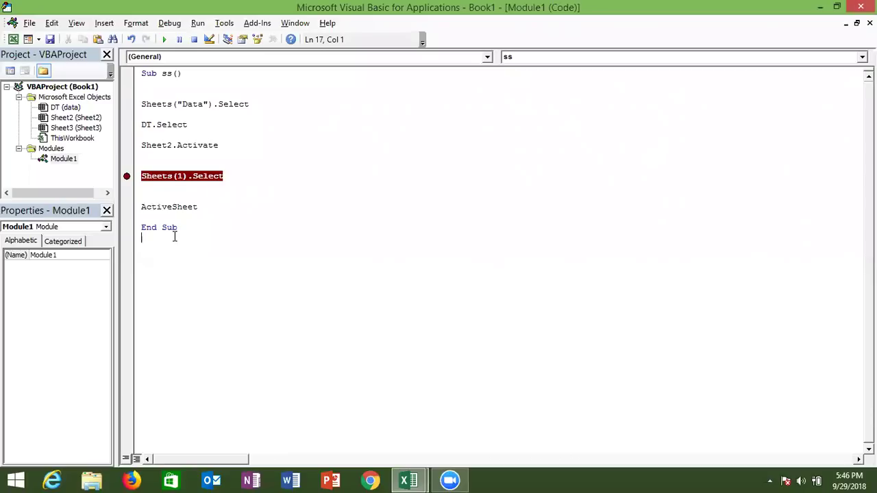
click(132, 181)
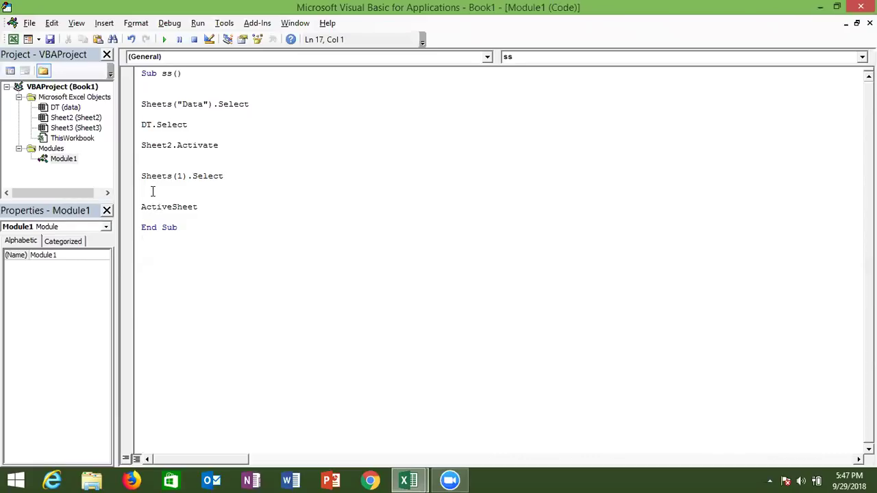
double_click(157, 176)
- Start a new empty procedure Sub rr() below Sub ss
click(148, 240)
key(Return)
text(sub rr())
key(Return)
key(Return)
key(Return)
key(Return)
key(Return)
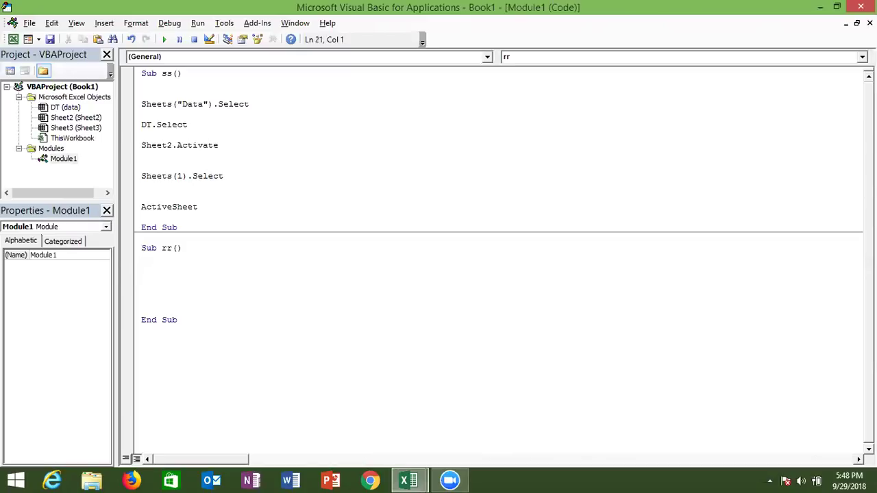
- Write a Sheets.Add statement inside Sub rr with IntelliSense completing Add
key(Return)
key(Up)
text(sheets)
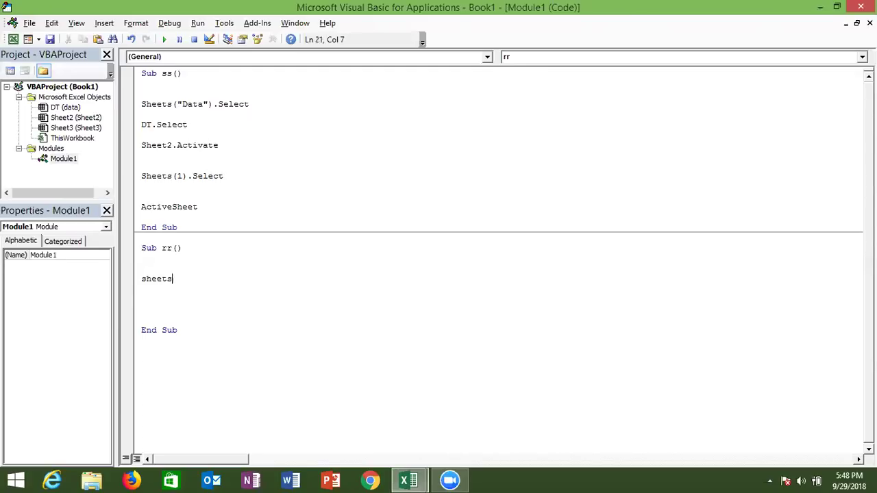
text(.ad)
key(Tab)
key(Return)
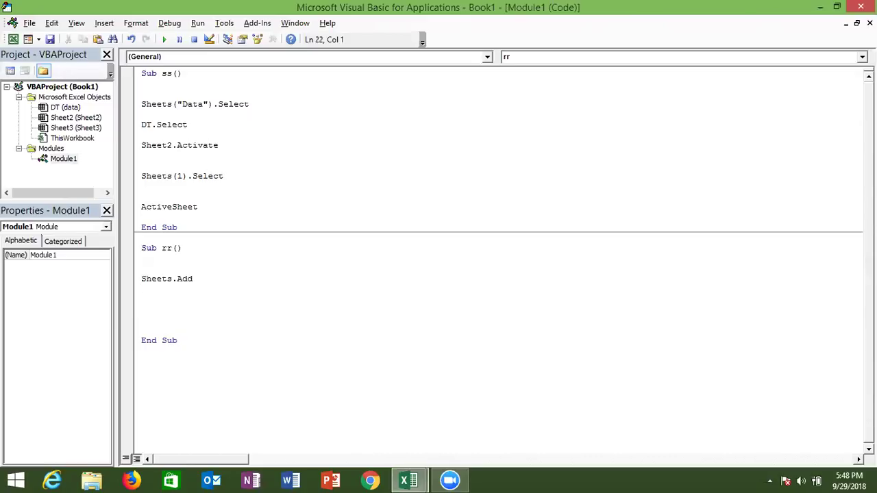
- Open a new line below Sheets.Add and highlight the sheet-selection lines of Sub ss
key(Return)
text(sheets)
key(BackSpace)
key(BackSpace)
key(BackSpace)
key(BackSpace)
key(BackSpace)
key(BackSpace)
drag(180, 190, 141, 104)
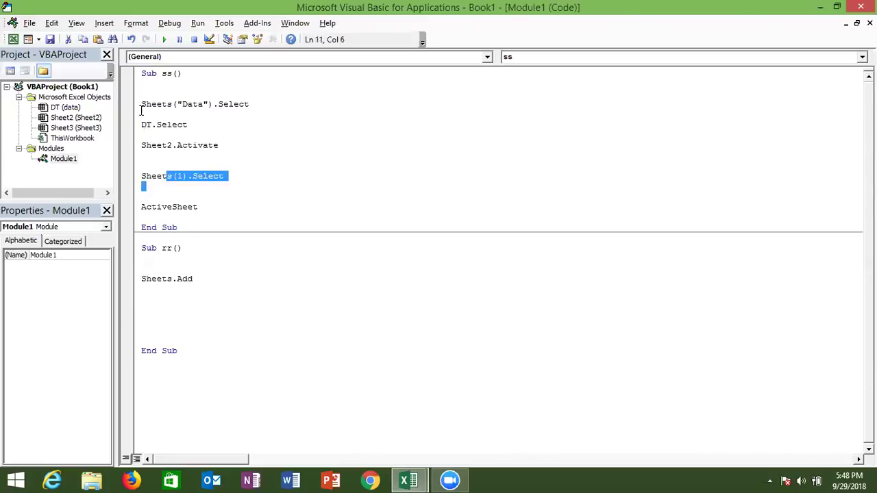
- Add a Sheets("Data").Name = "Jan" line below Sheets.Add
click(149, 309)
text(shee)
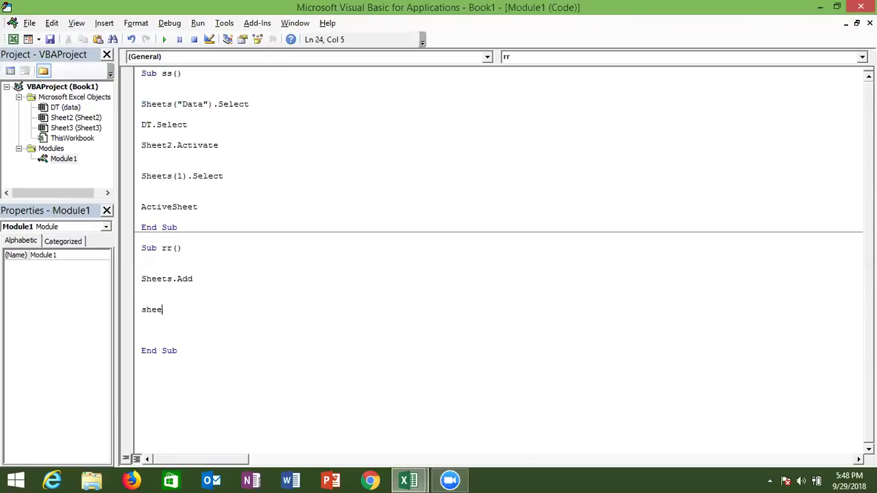
text(ts?()
key(BackSpace)
key(BackSpace)
text(("Data"))
text(.name)
text(=)
text("Pa)
key(BackSpace)
key(BackSpace)
text(A)
key(BackSpace)
text(Jan")
key(Return)
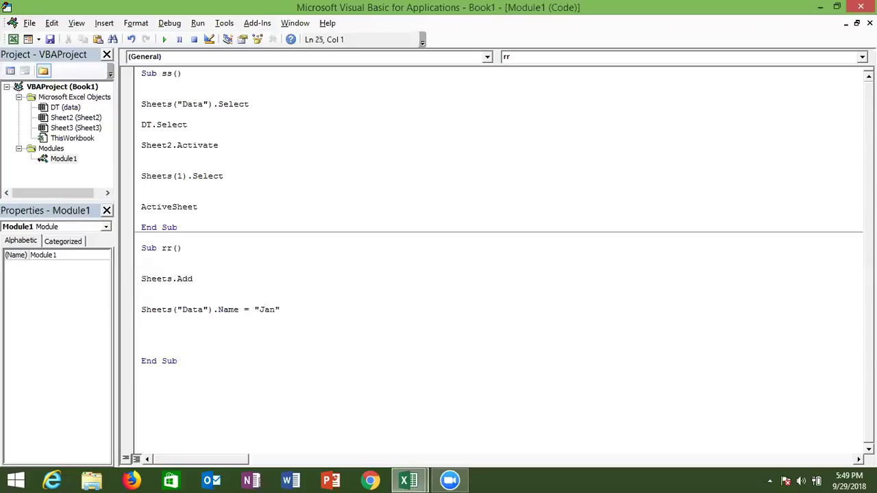
- Add an ActiveSheet.Name = "Jan" line directly after Sheets.Add
key(Up)
key(Up)
key(Up)
key(shift+Down)
key(shift+Down)
key(shift+Down)
key(shift+Down)
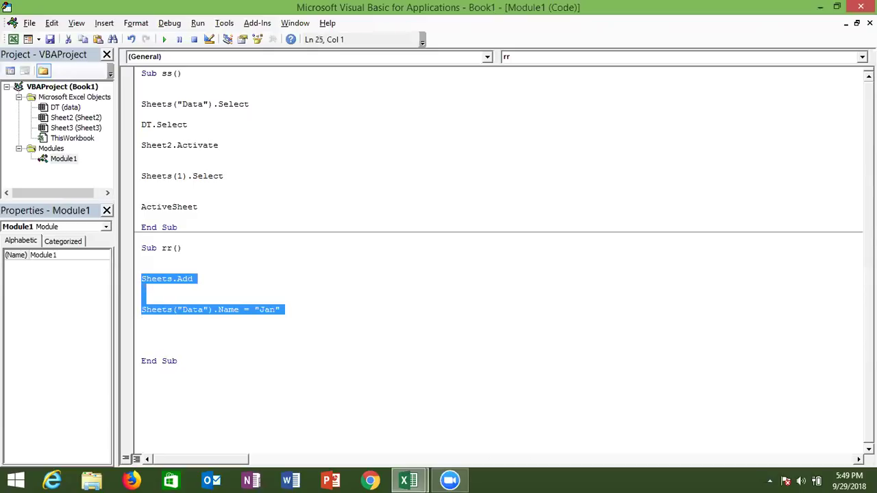
click(141, 268)
key(Down)
key(Down)
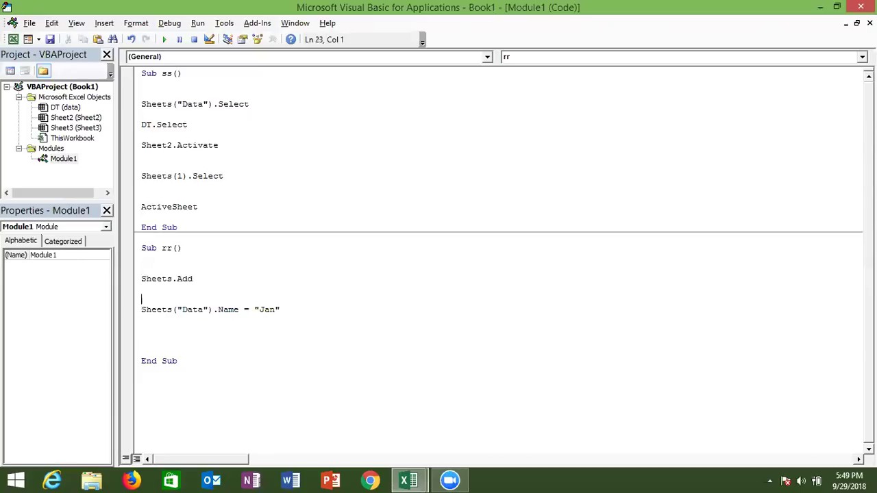
key(Down)
key(Down)
key(Right)
key(Right)
key(Right)
key(Right)
key(Right)
key(Right)
key(Right)
click(142, 288)
text(sheets)
key(BackSpace)
key(BackSpace)
key(BackSpace)
key(BackSpace)
key(BackSpace)
text(active)
text(sheetname=")
text(Jan")
- Add a one-line Sheets.Add.Name = "Jan" statement to Sub rr
click(141, 310)
key(Right)
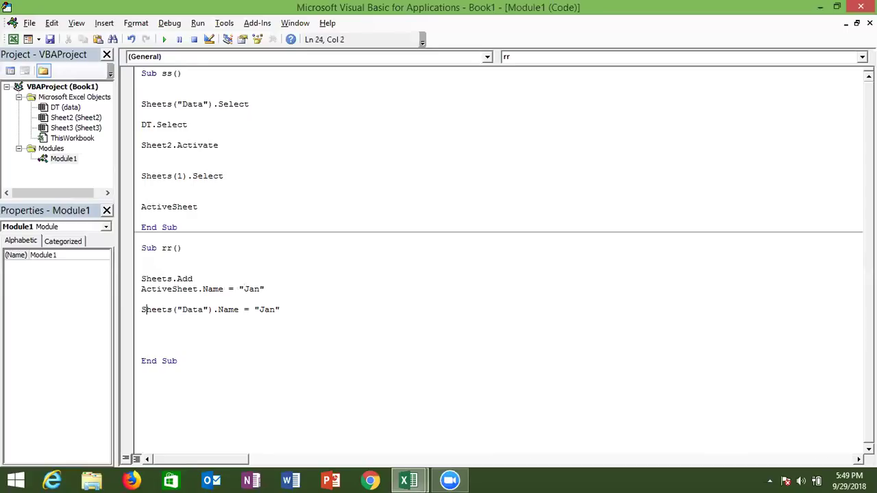
key(Left)
key(Down)
key(Down)
text(sheets.ad)
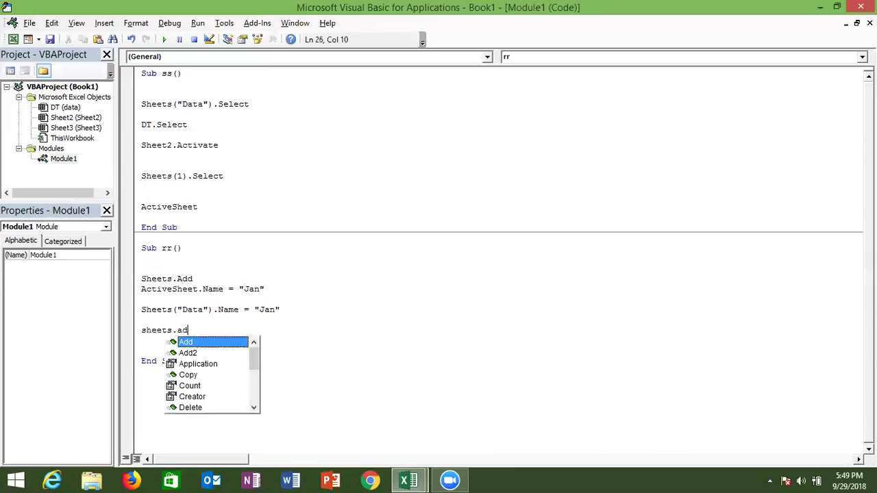
key(Tab)
text(.name="Jan")
key(Return)
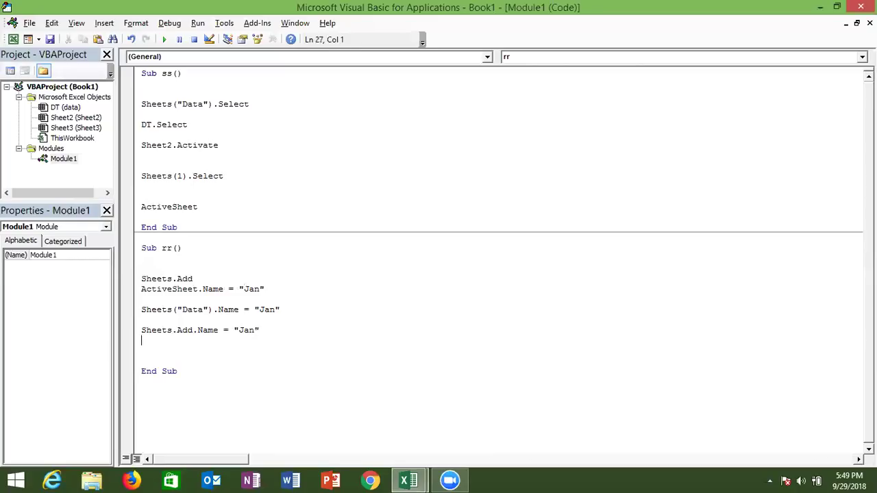
- Begin another Sheets.Add line below it, choosing Add from the member list
key(Return)
text(sheets()
key(BackSpace)
key(BackSpace)
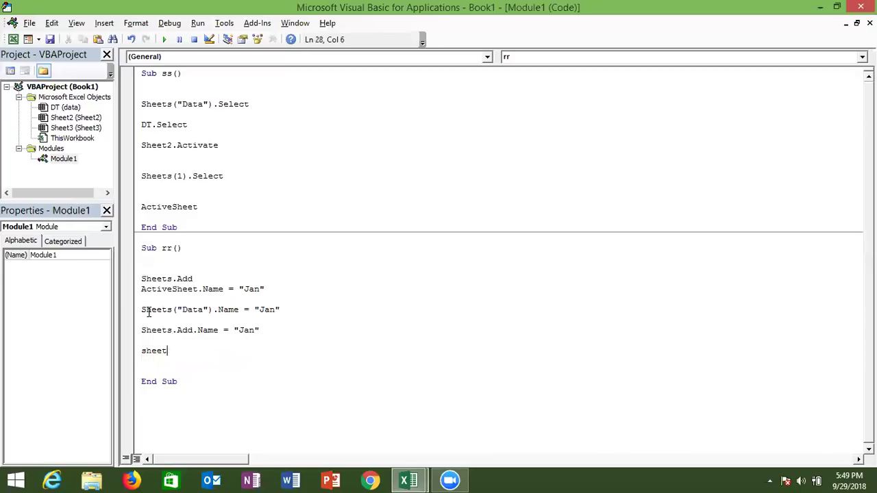
text(s)
text(.)
key(Tab)
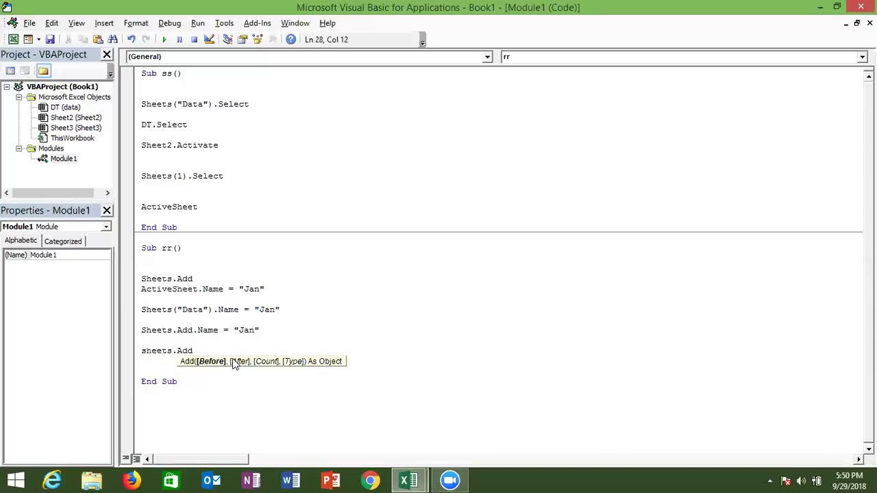
click(409, 481)
click(382, 431)
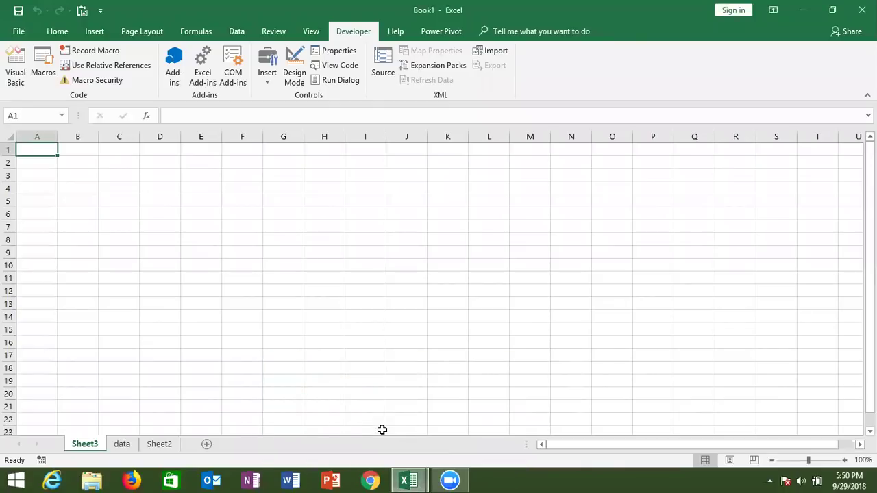
click(420, 479)
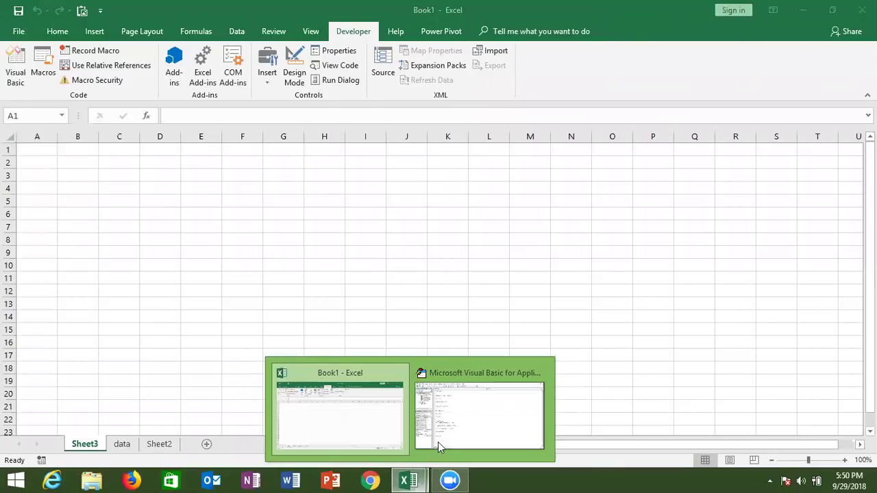
click(441, 439)
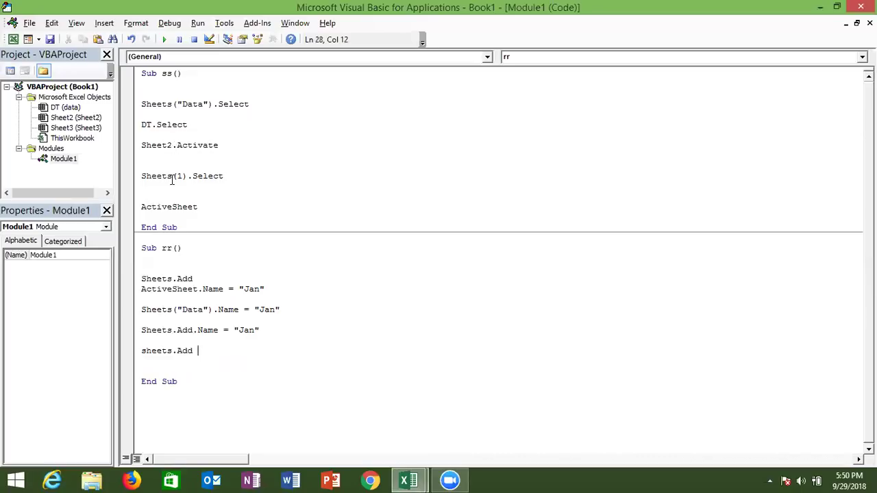
- Give the last Sheets.Add line a Sheets(3) argument, preceded by a comma for After
text(sheets()
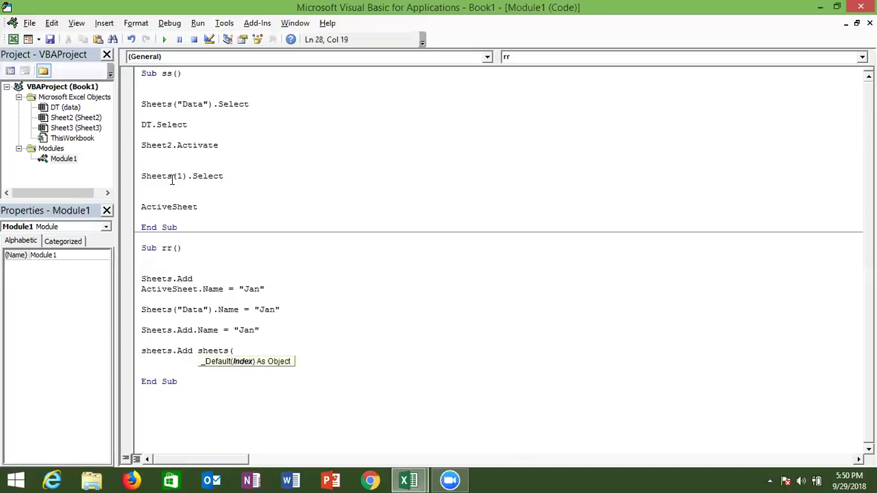
text(4)
key(BackSpace)
text(3)
text())
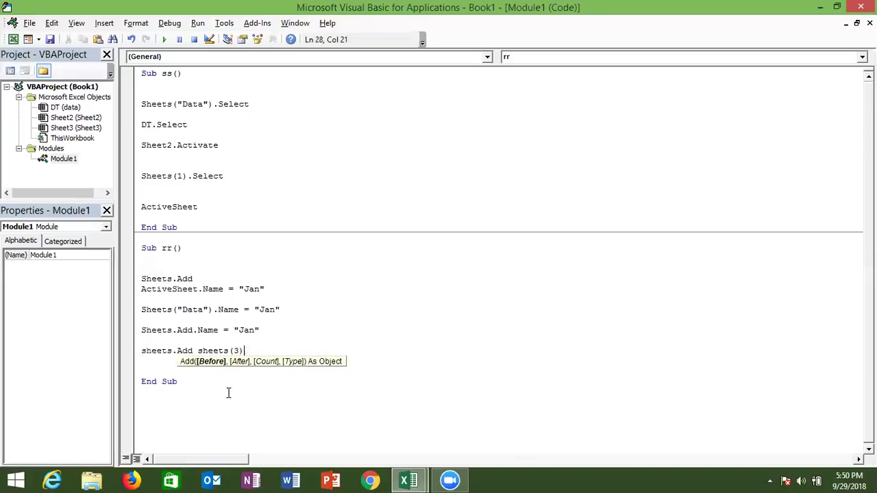
click(231, 391)
click(197, 351)
text(,S)
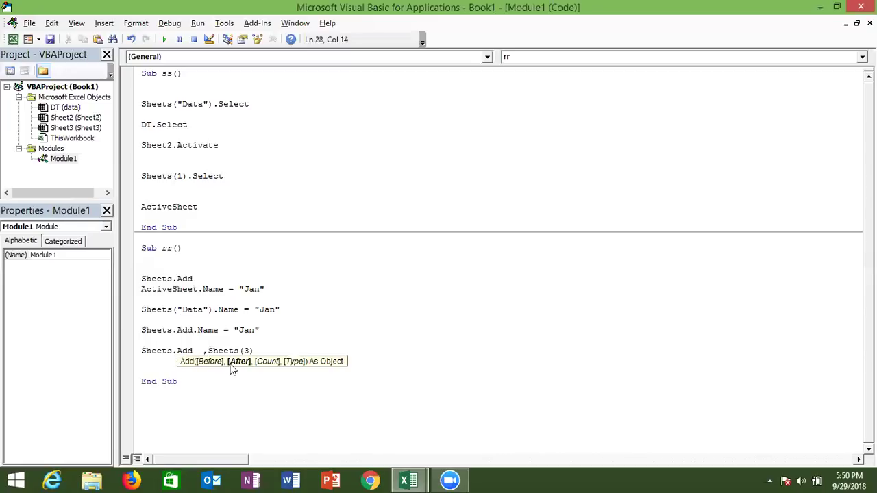
click(228, 372)
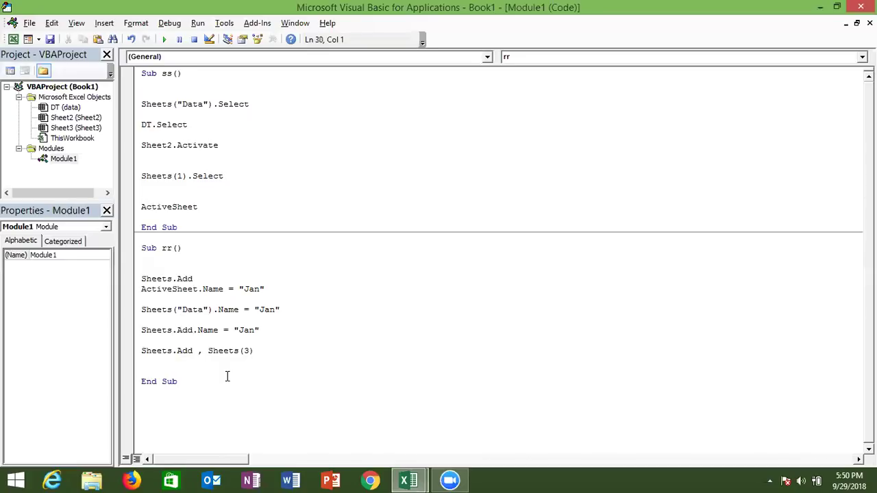
- Replace the 3 with Sheets.Count to reference the final sheet
double_click(246, 351)
text(s(Sheets.)
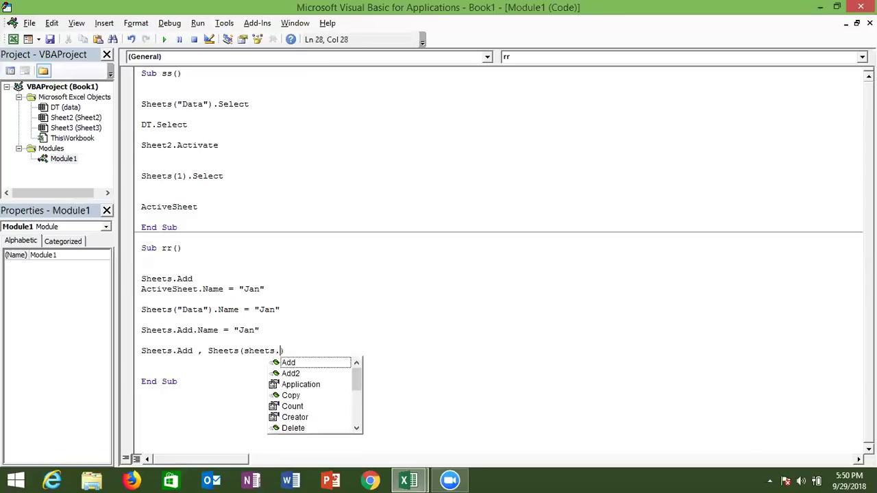
text(Count)
key(Escape)
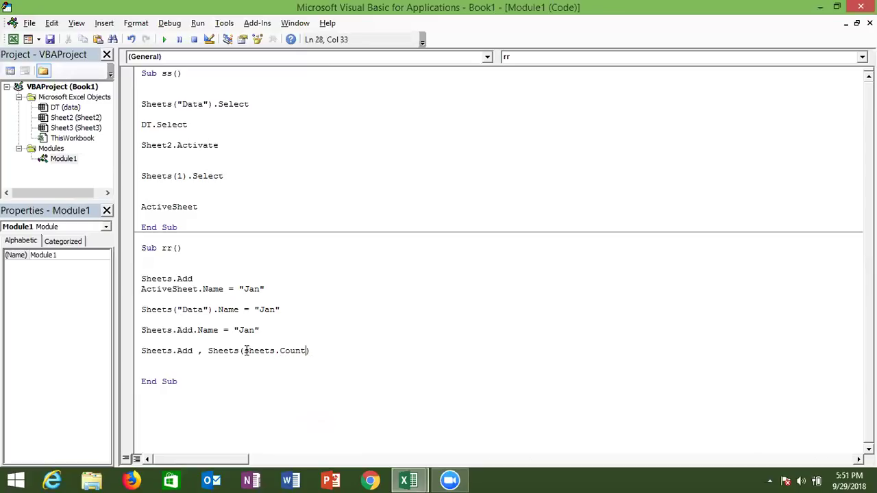
click(248, 366)
- Append a Count argument of 5 to the Sheets(Sheets.Count) line
click(325, 351)
text(,)
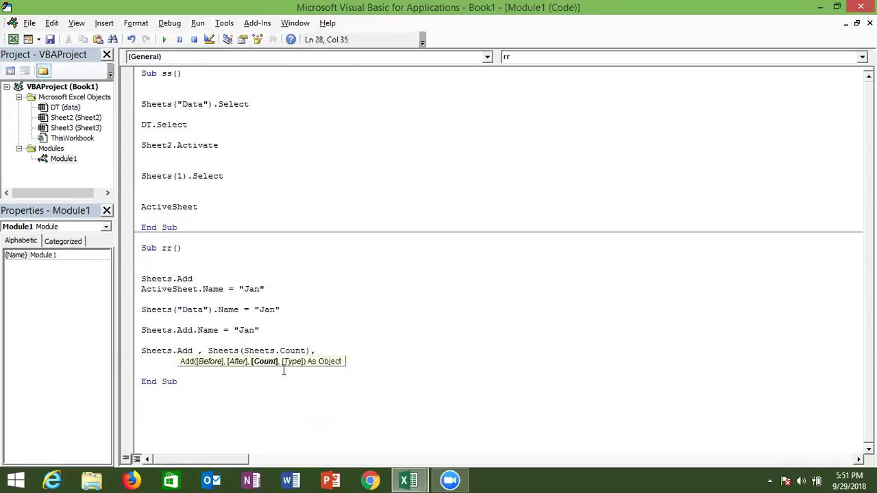
text(5)
key(Return)
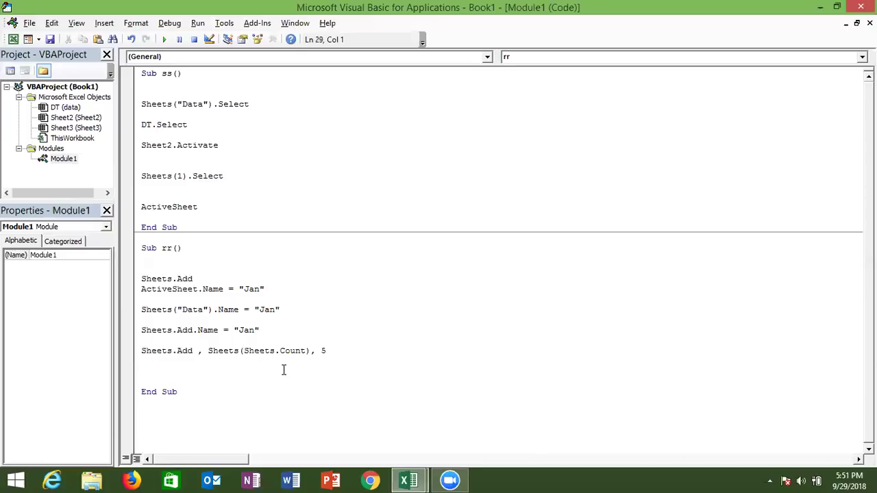
- Start a new Sheets.Add line in Sub rr with Sheets(8) as its position
key(Return)
text(sheets)
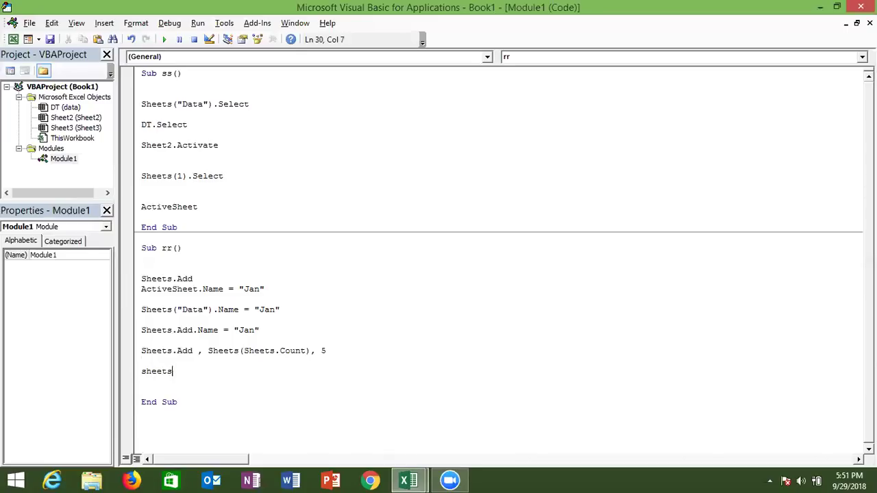
text(.a)
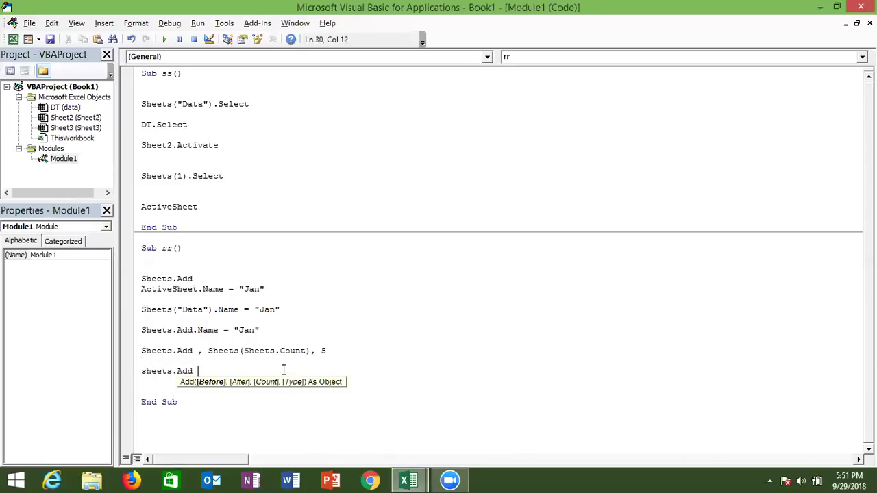
text(sheets(8)
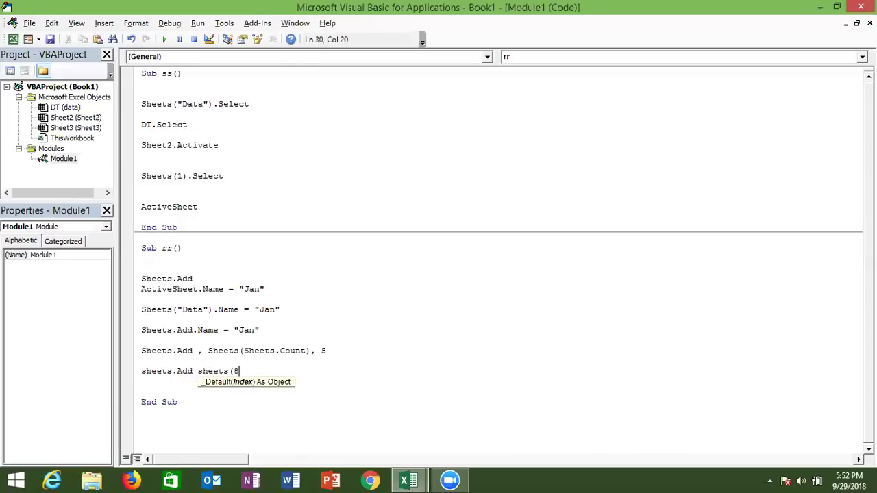
text())
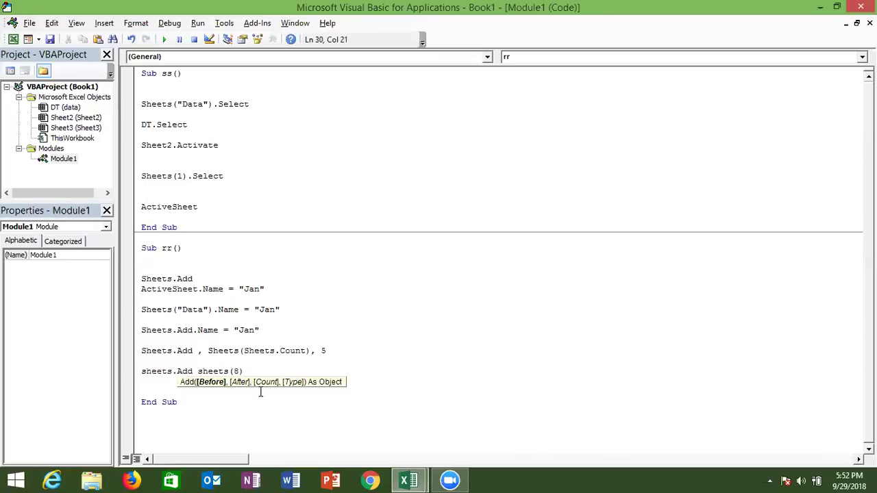
- Replace the 8 with InputBox("Enter Sheet Position"), fixing the missing parenthesis
click(260, 392)
double_click(235, 373)
text(input)
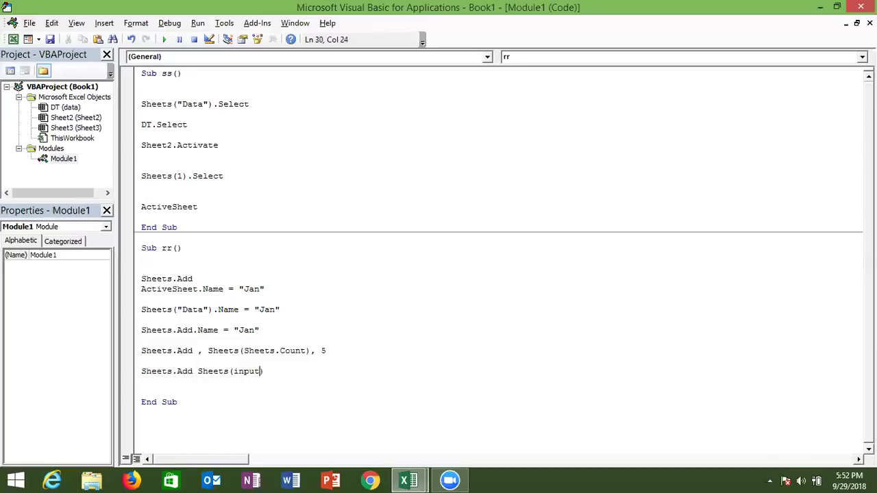
text(box()
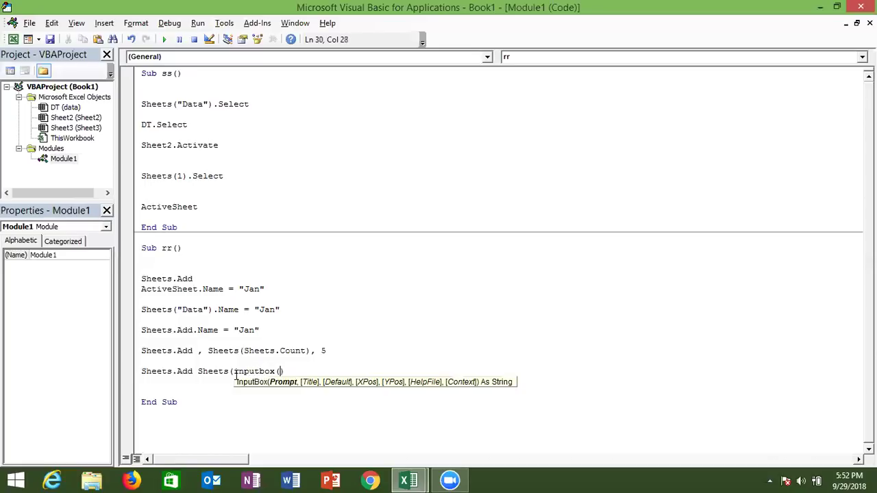
text("Enter Sheet Posi)
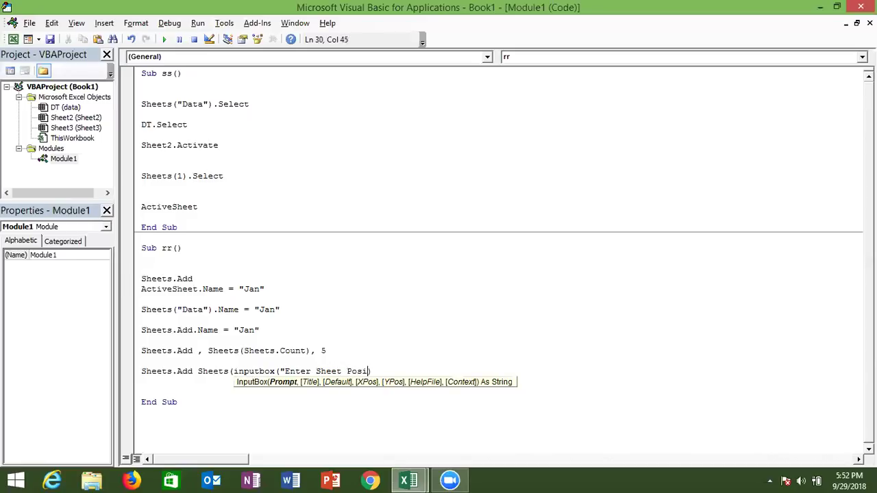
text(tion"))
click(240, 401)
key(Return)
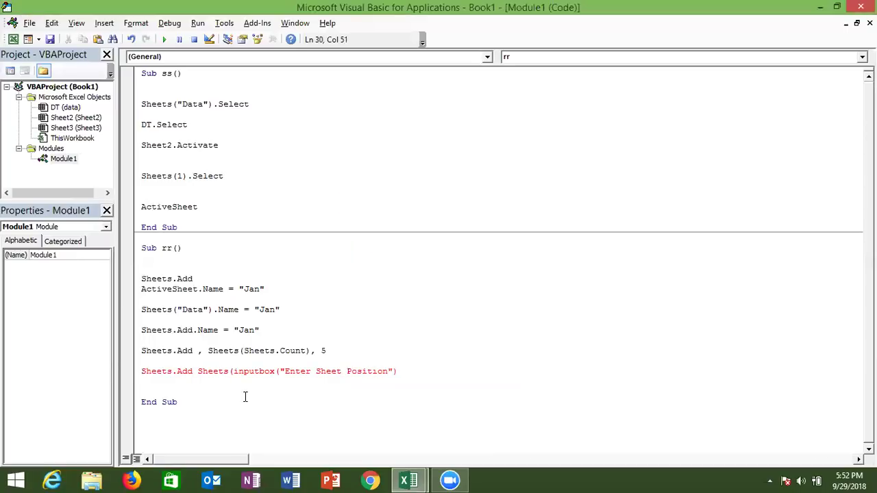
text())
click(233, 415)
key(Return)
key(Return)
key(Return)
click(142, 392)
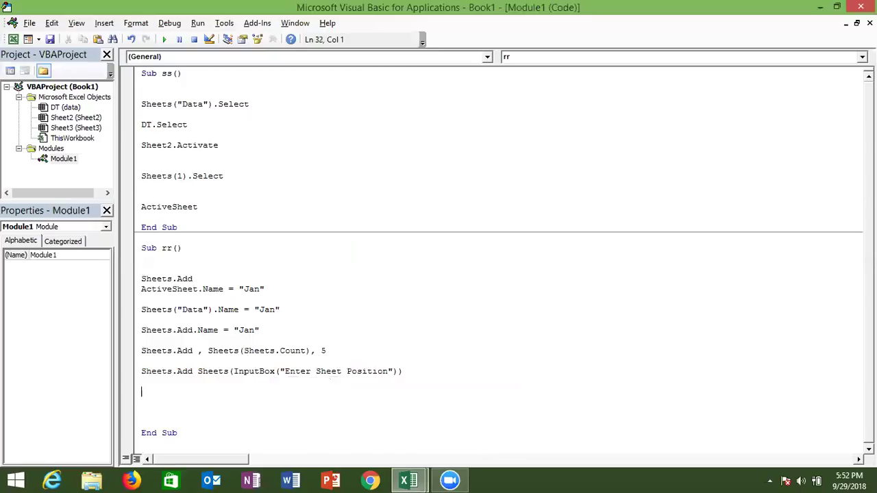
- Type a Sheet2.Delete line on the blank line after the InputBox line
text(sheet2.de)
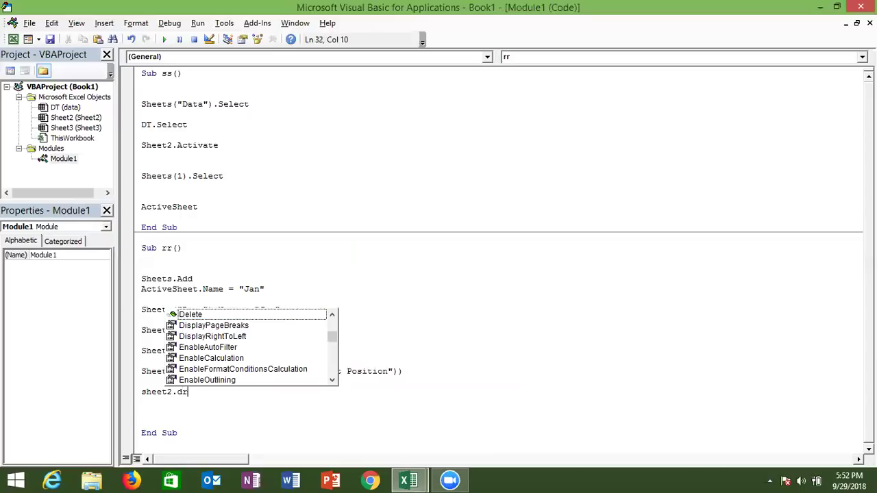
key(Tab)
key(Return)
- Highlight Sheet2 and Delete, plus the sheet references in Sub ss, to explain them
double_click(169, 392)
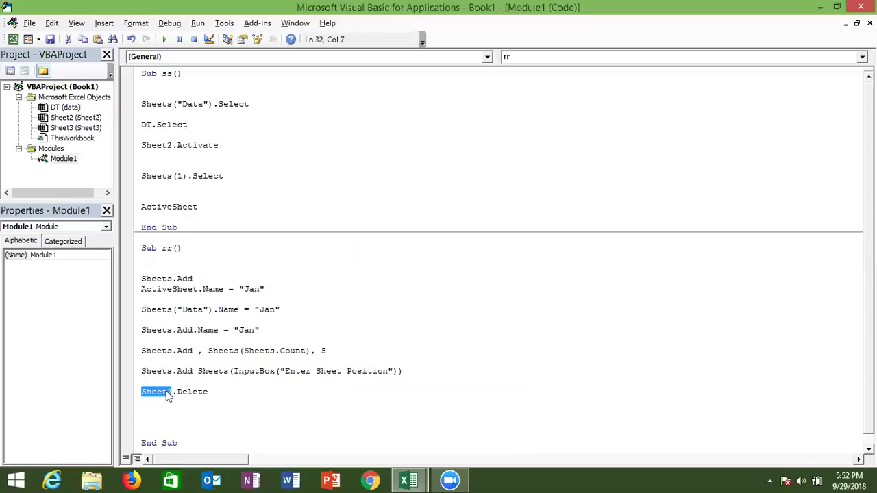
click(160, 301)
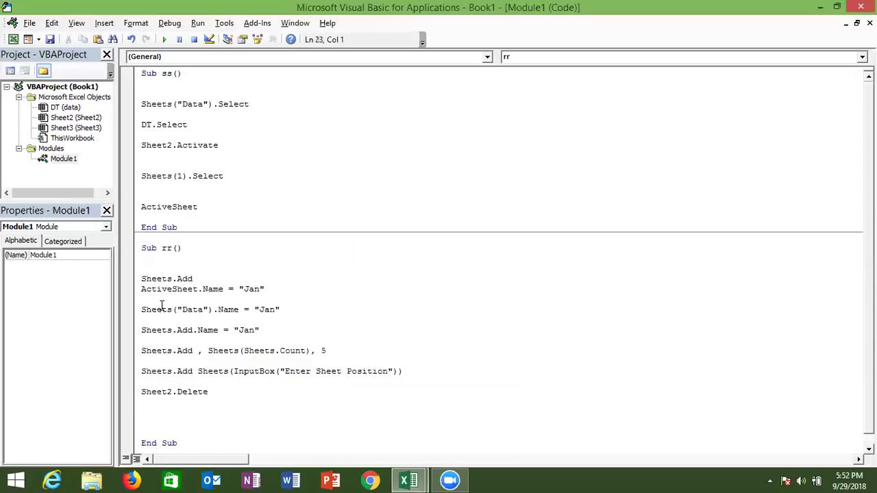
drag(202, 206, 141, 105)
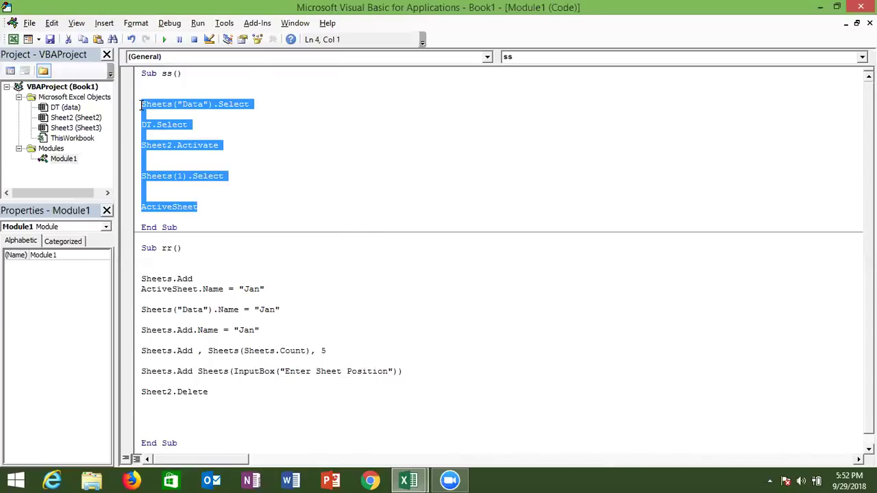
click(158, 391)
double_click(158, 391)
double_click(183, 395)
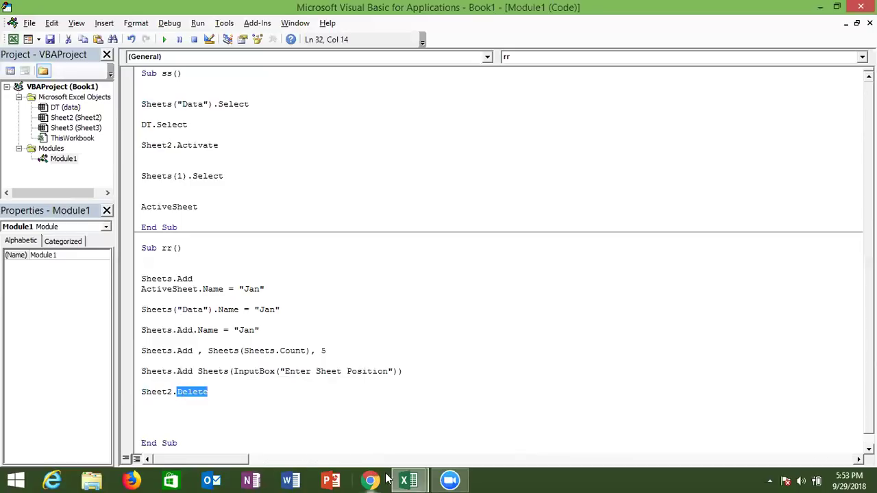
mouse_move(409, 481)
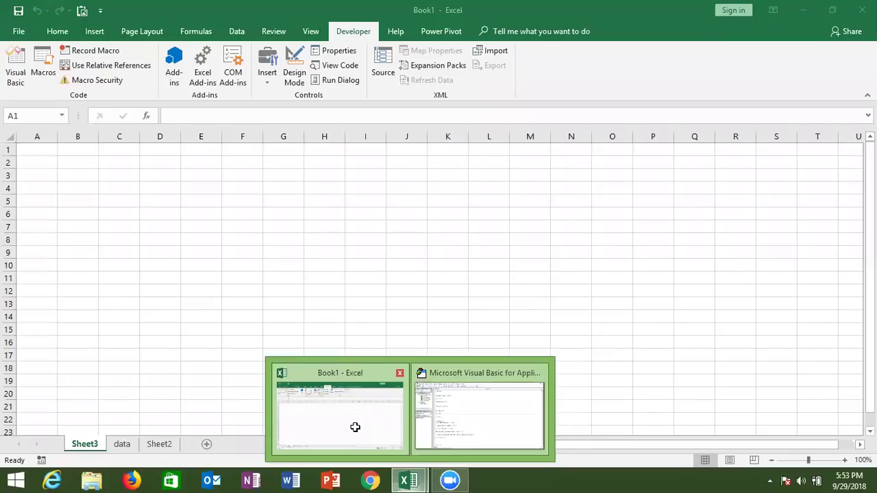
- Start deleting Sheet3 from its tab menu, then cancel the warning so all three sheets remain
click(355, 425)
right_click(86, 447)
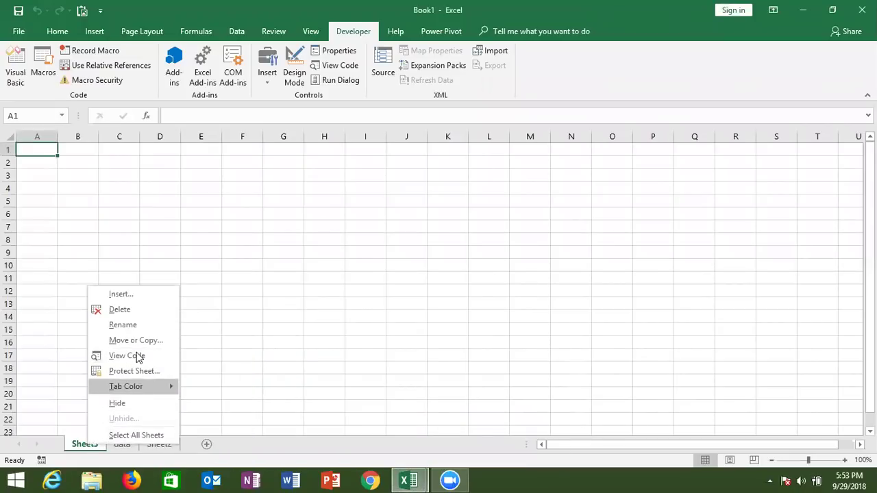
click(130, 310)
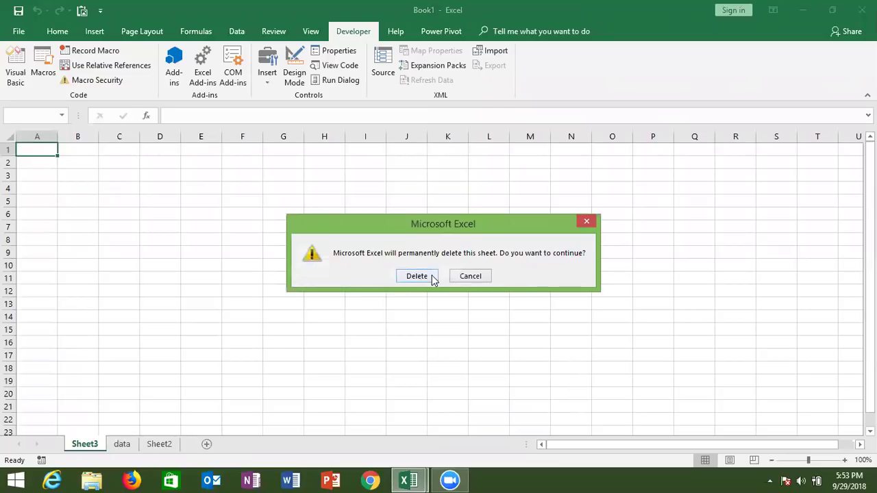
click(461, 277)
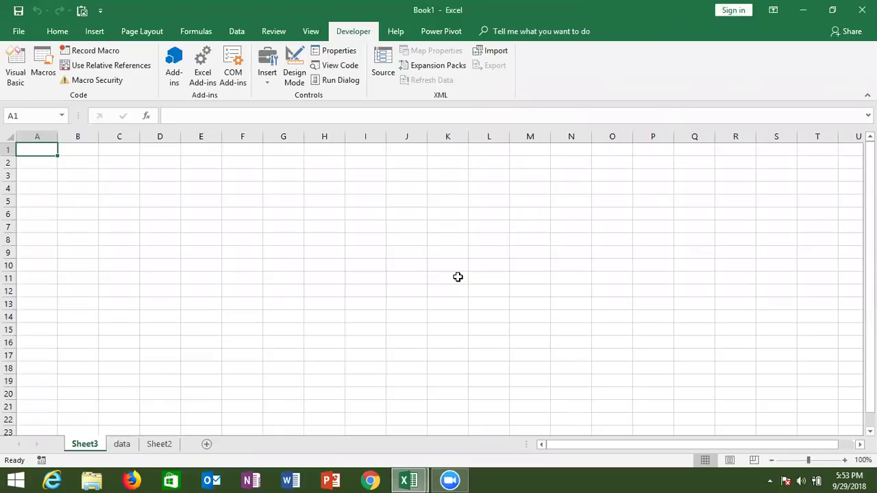
- Insert Application.DisplayAlerts = False on a new line above Sheet2.Delete in Sub rr, then return to Excel
key(Home)
key(Return)
key(Up)
text(application)
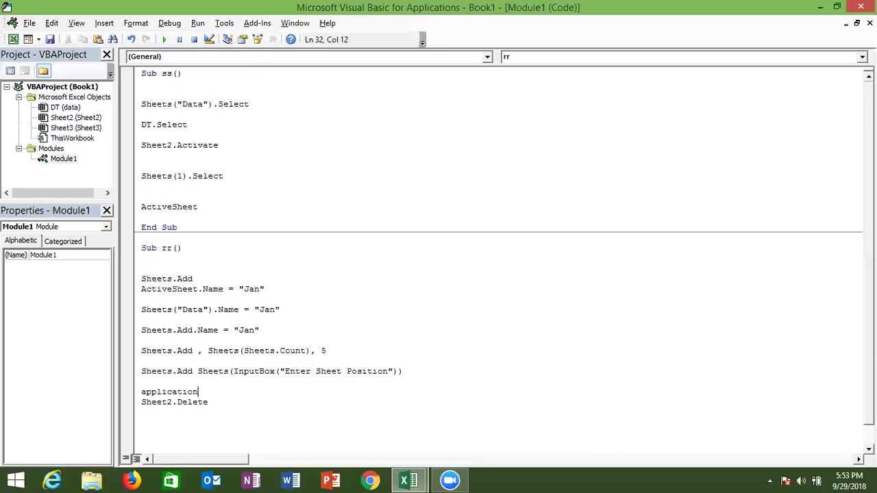
text(.dis)
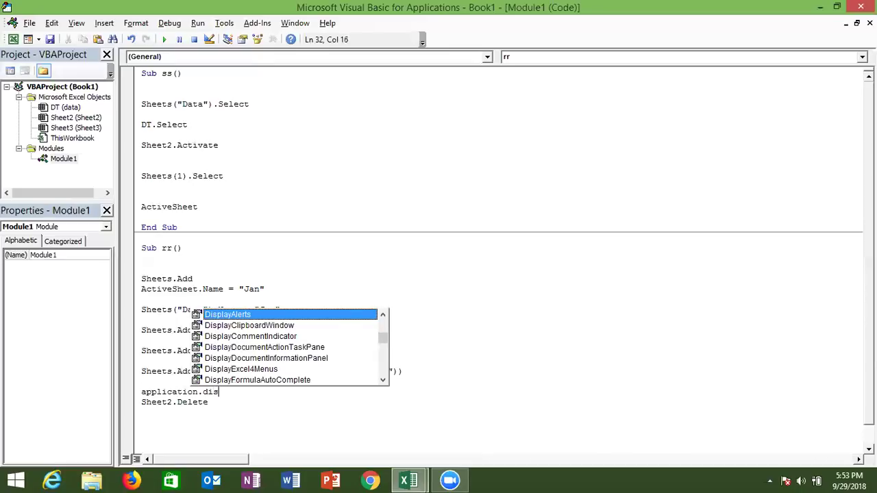
key(Tab)
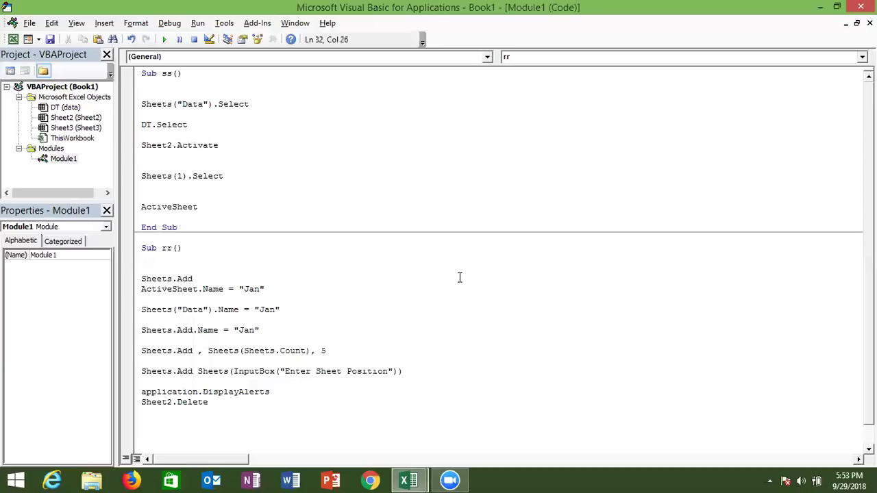
text(=)
key(Tab)
key(Down)
key(Down)
key(Down)
key(Down)
key(Down)
key(Up)
key(Up)
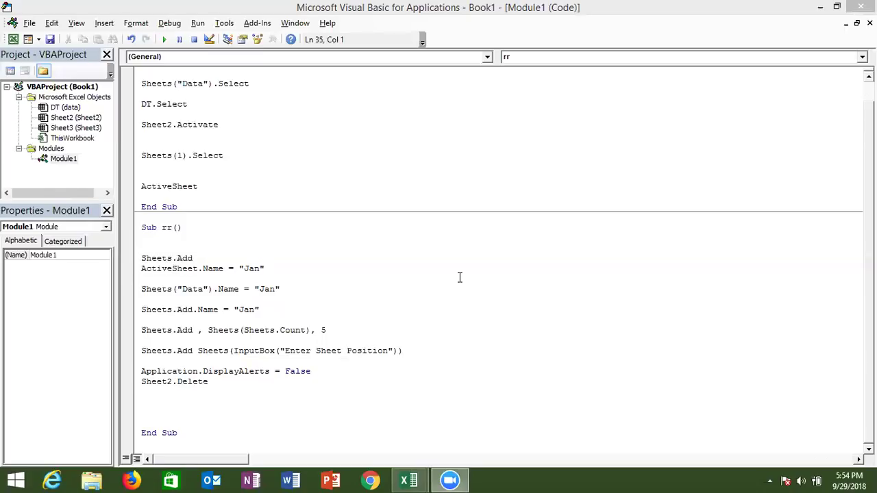
key(alt+Tab)
key(alt+Tab)
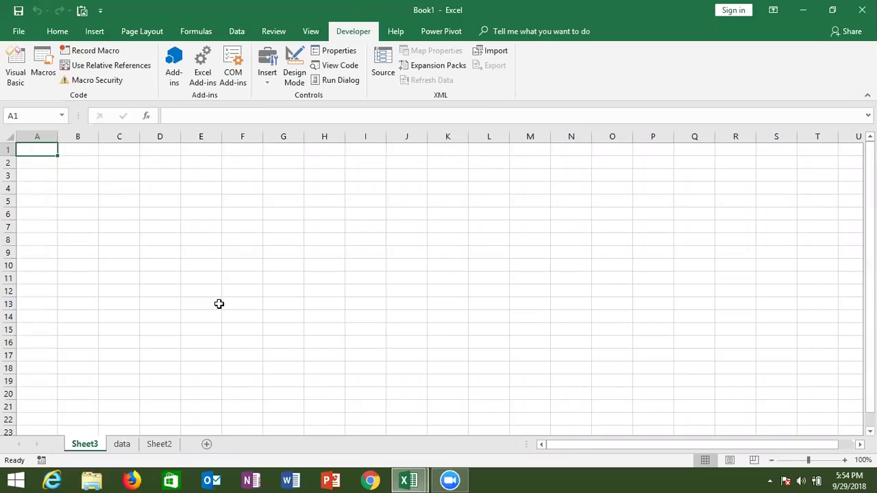
- Enter 'asdas' in cell E13, then start deleting Sheet3 and cancel the warning
click(218, 304)
text(asdas)
click(141, 319)
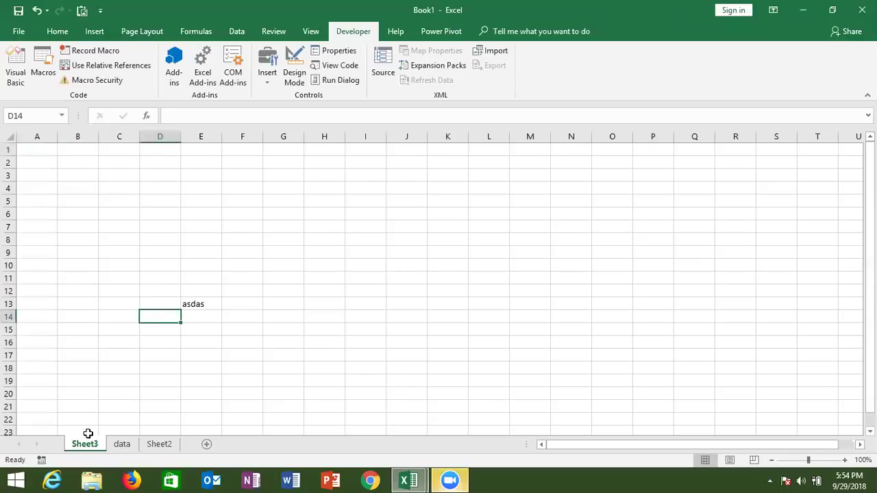
right_click(87, 444)
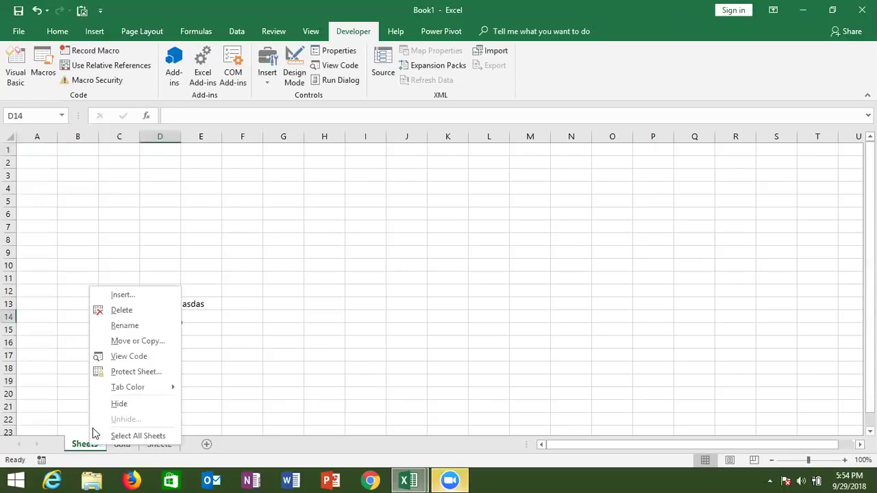
click(122, 311)
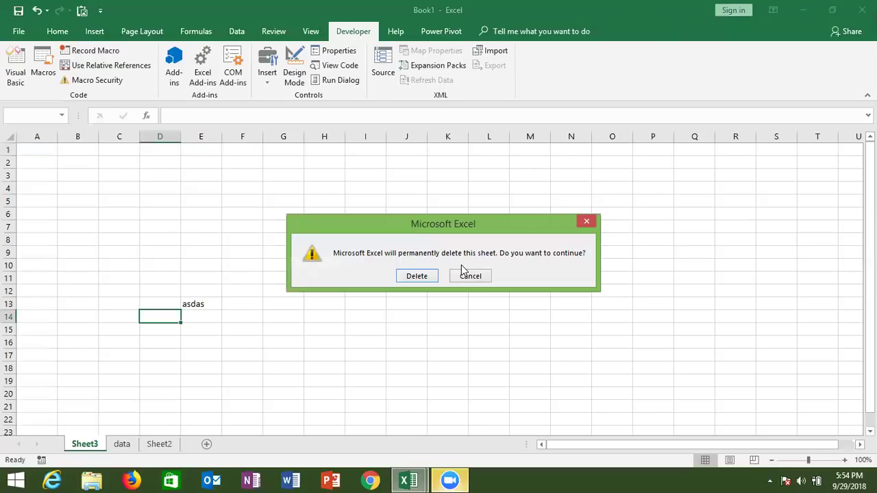
click(466, 276)
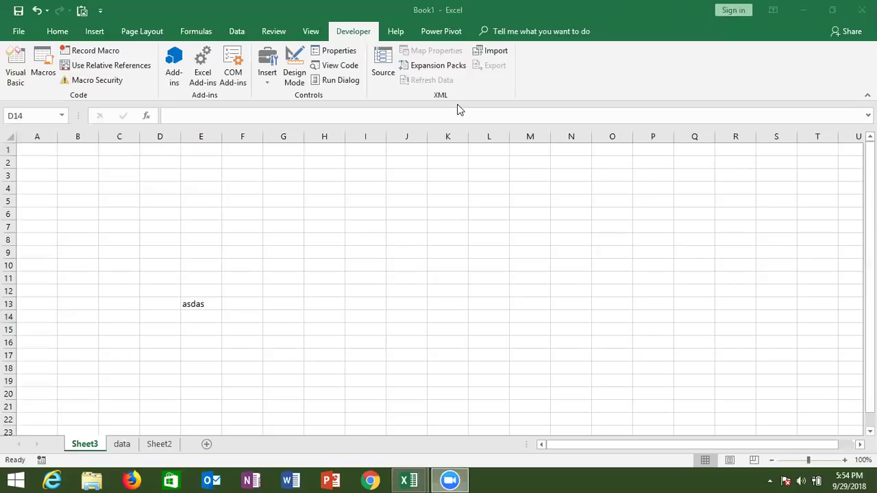
- Clear the stray 'asdas' text from cell E13
key(Up)
key(Right)
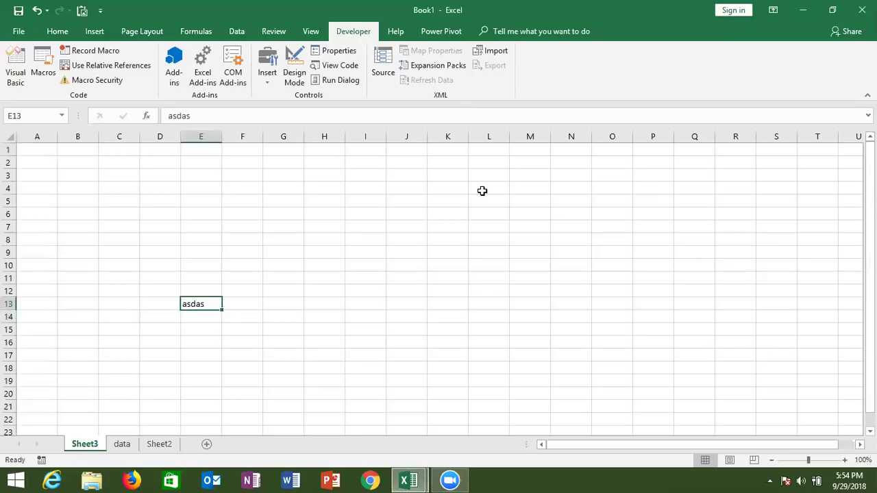
key(Delete)
- Return to the VBA editor and move to the end of Sub rr
key(alt+Tab)
key(Tab)
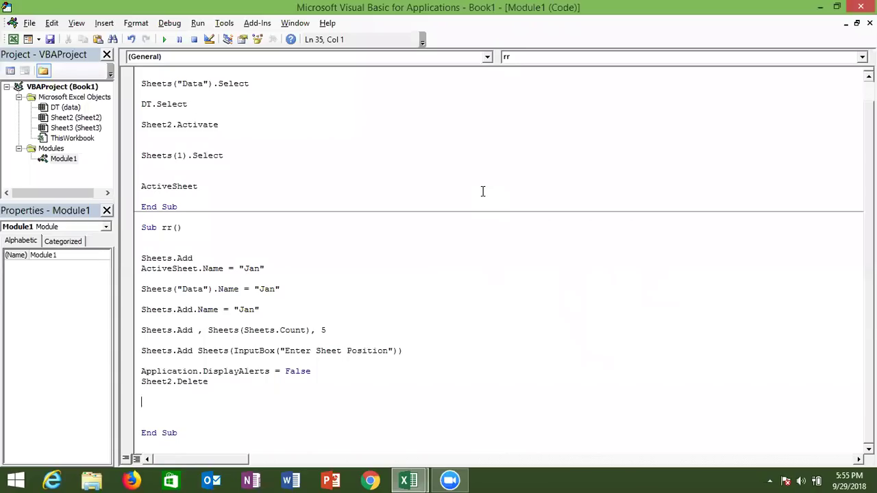
key(Up)
scroll(482, 191, up, 1)
scroll(483, 191, up, 1)
key(Down)
key(Down)
key(Down)
key(Down)
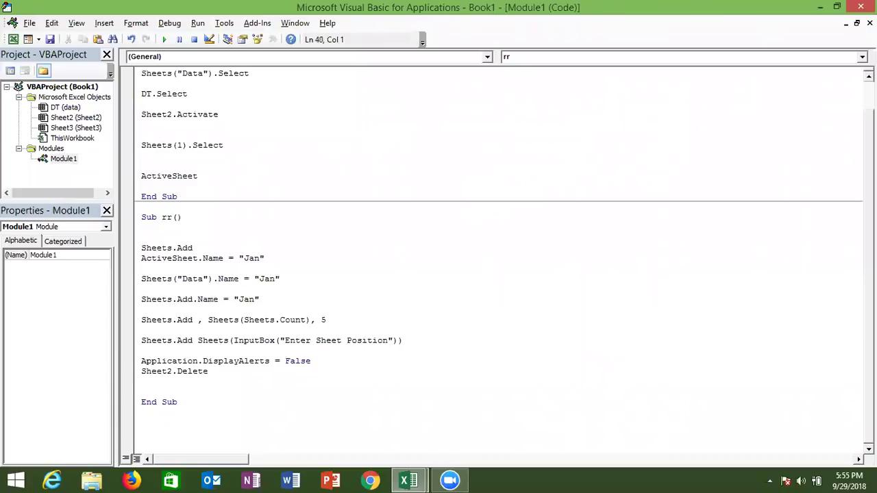
scroll(483, 191, down, 2)
key(Down)
key(Down)
key(Down)
key(Up)
key(Up)
key(Up)
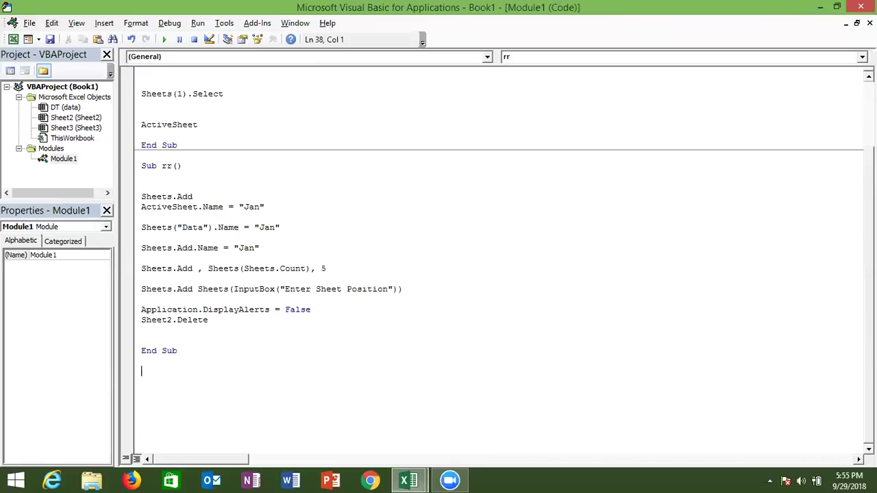
- Add Sheet2.Visible = xlSheetHidden above End Sub, then switch back to Excel
click(141, 340)
key(Return)
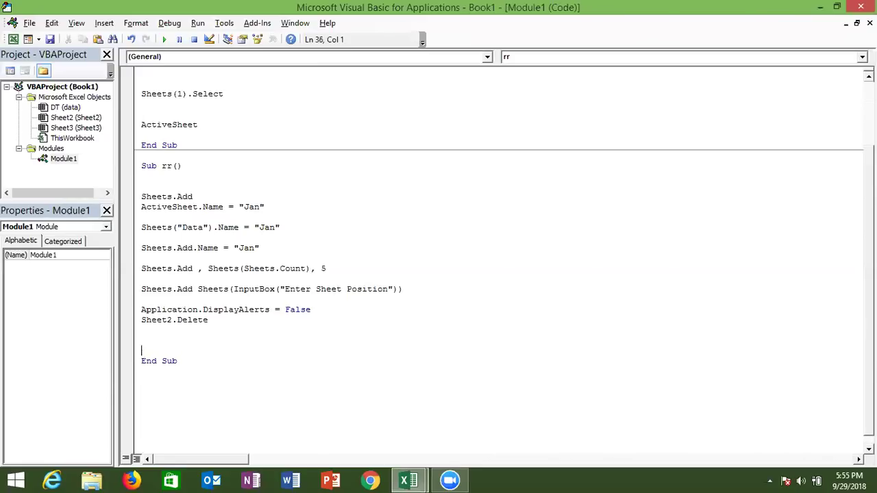
text(sheet1.)
key(BackSpace)
key(BackSpace)
text(2.)
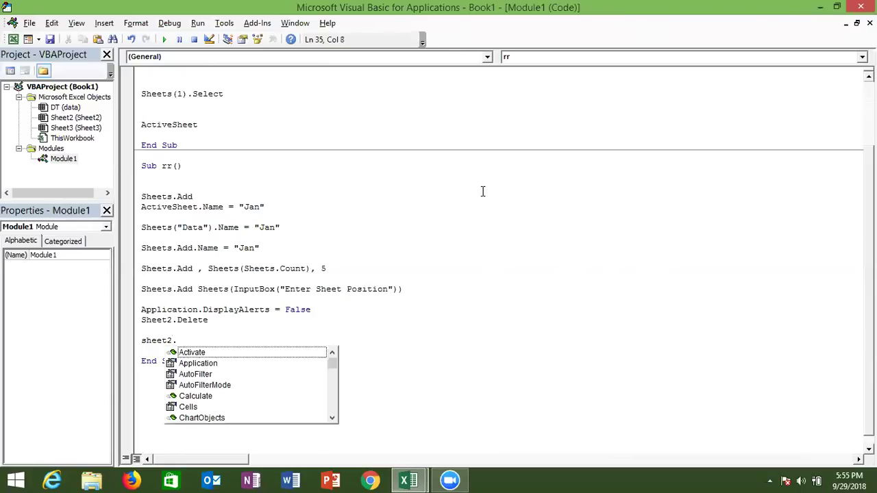
text(vi)
key(Tab)
text(=)
key(Down)
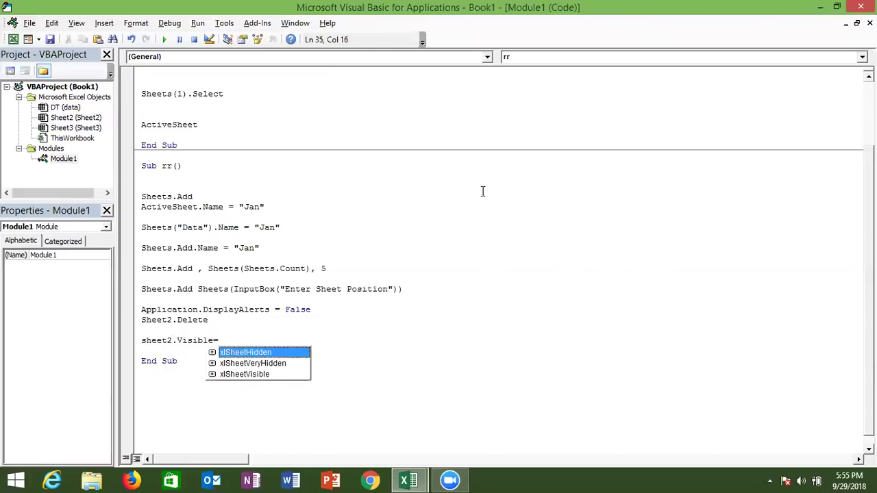
key(Tab)
key(Return)
key(alt+Tab)
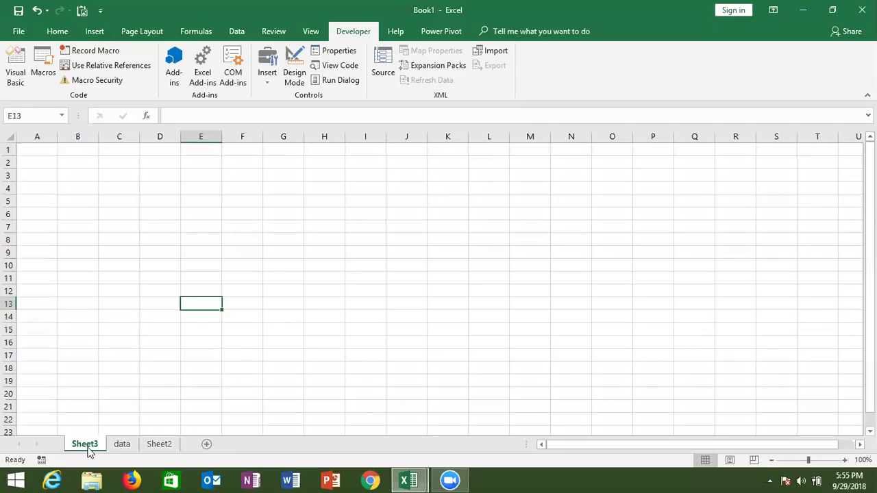
right_click(87, 446)
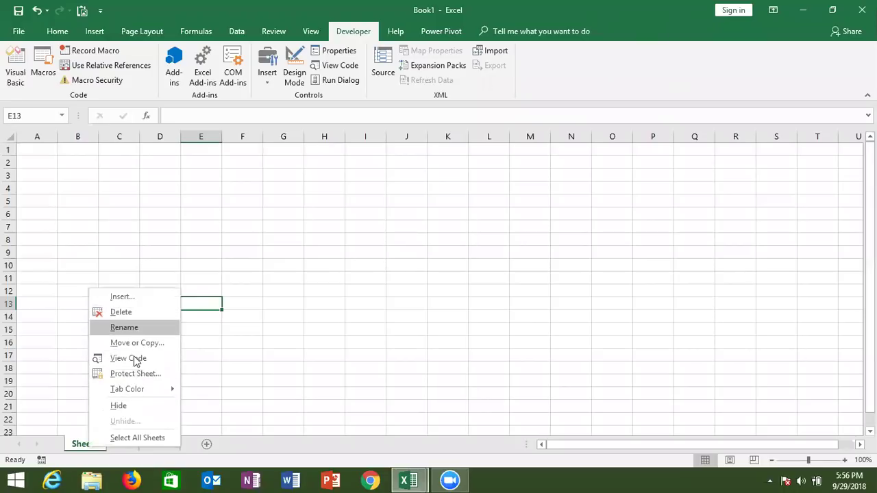
click(120, 405)
text(data)
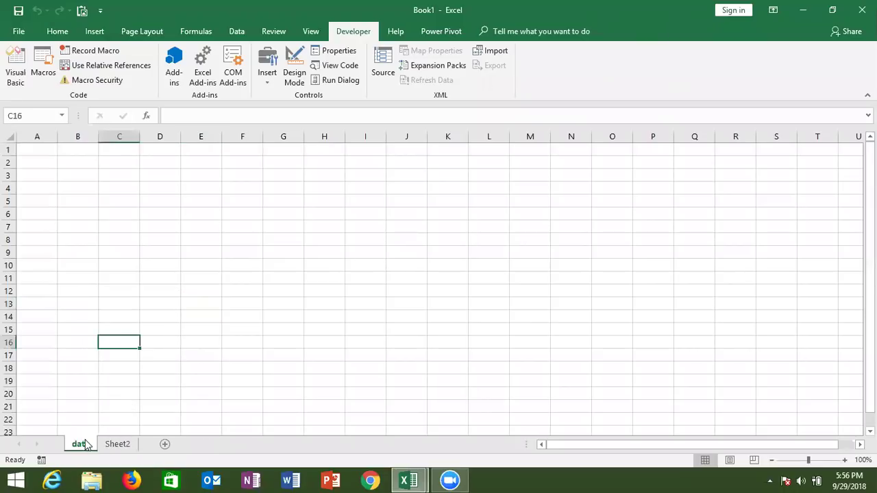
right_click(80, 446)
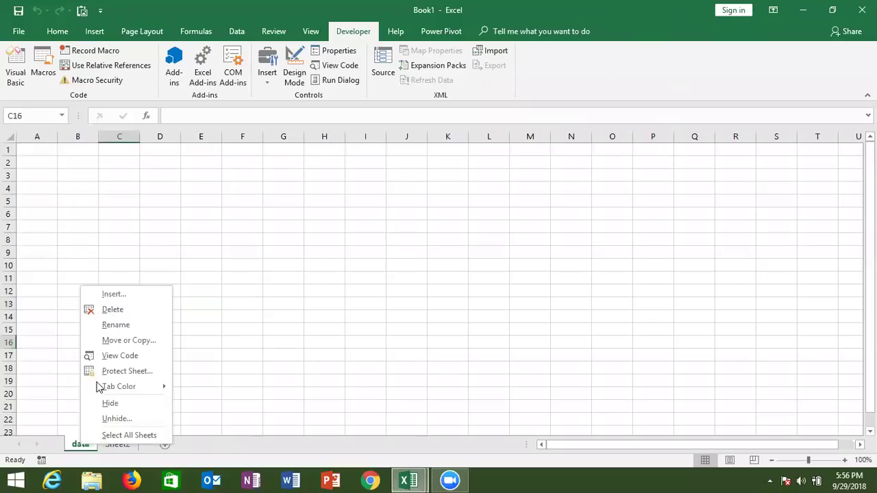
click(114, 419)
click(141, 452)
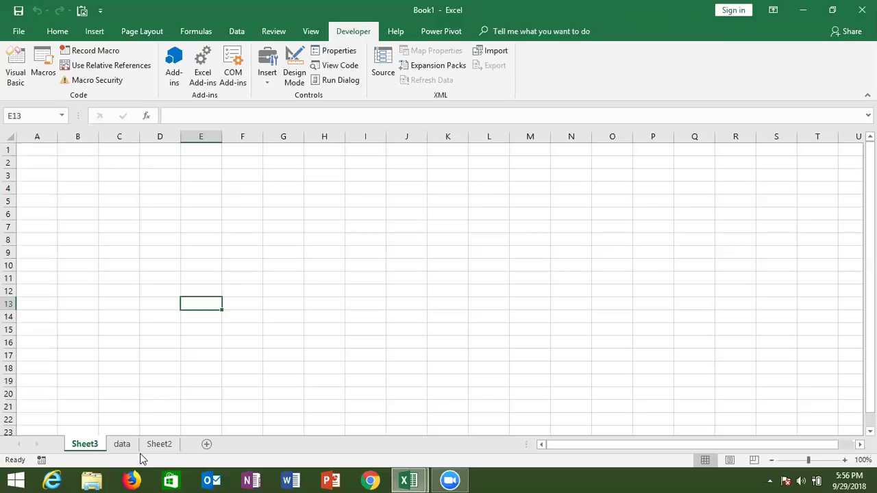
- Add Sheet2.Visible = xlSheetVeryHidden on a new line after the hide statement
key(alt+Tab)
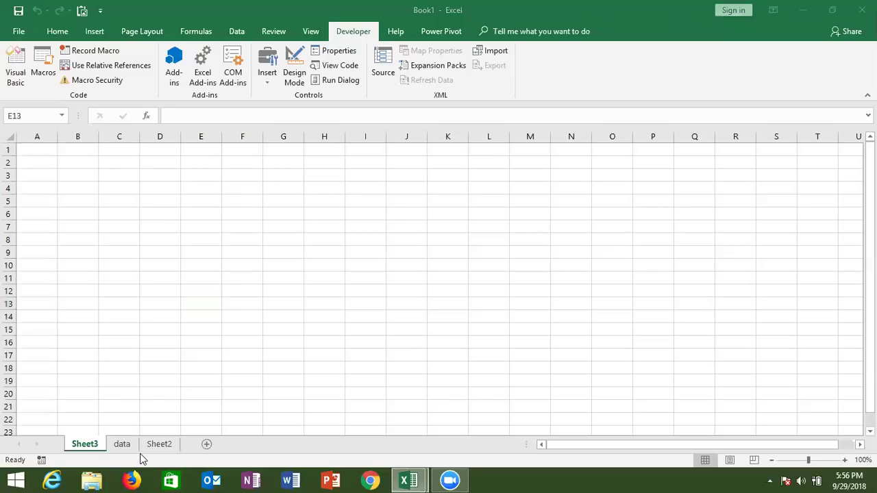
key(alt+Tab)
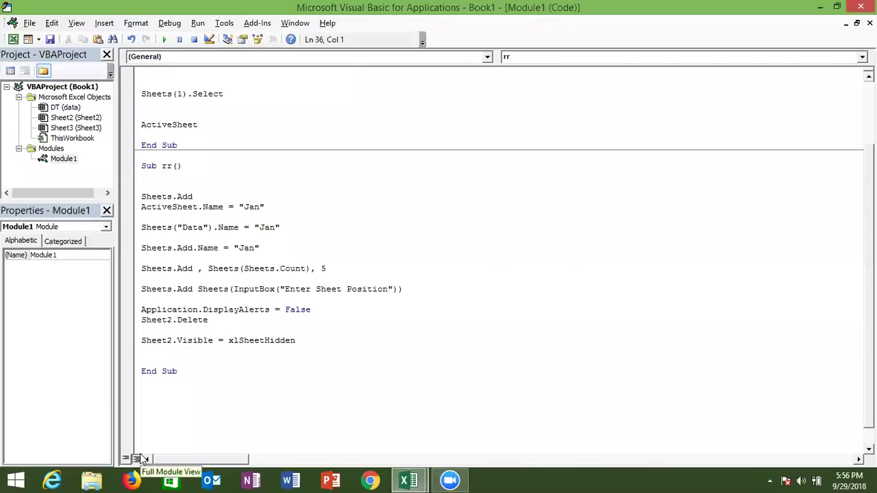
key(Return)
text(sheet)
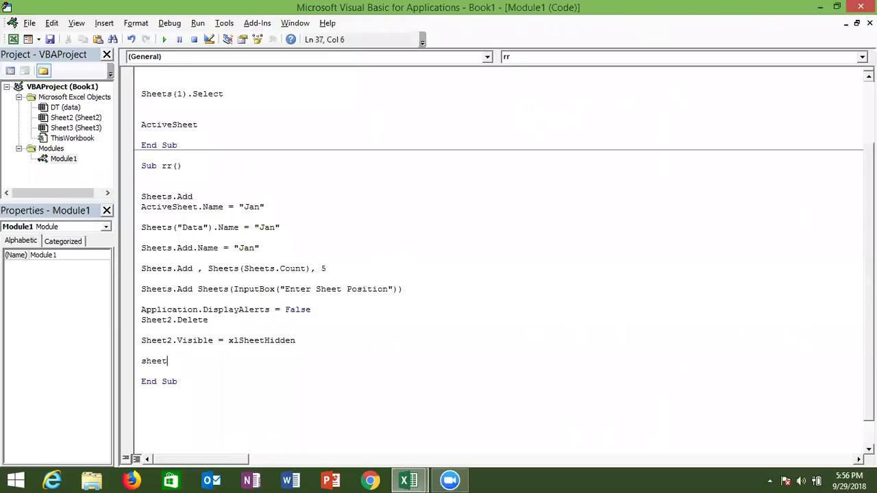
text(2.vi)
key(Tab)
text(=)
key(Down)
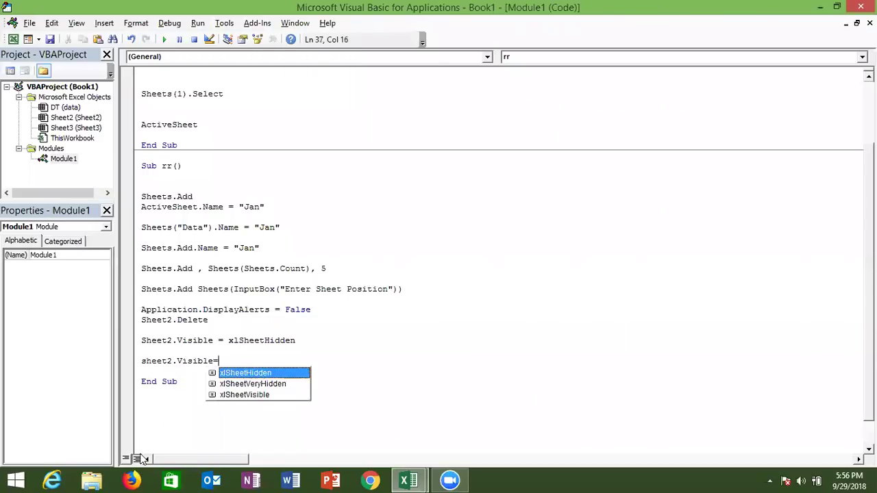
key(Down)
key(Tab)
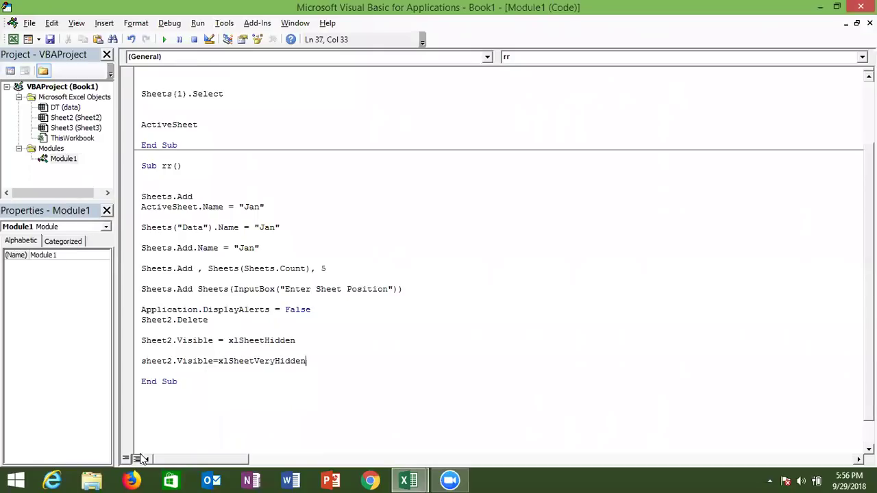
key(Return)
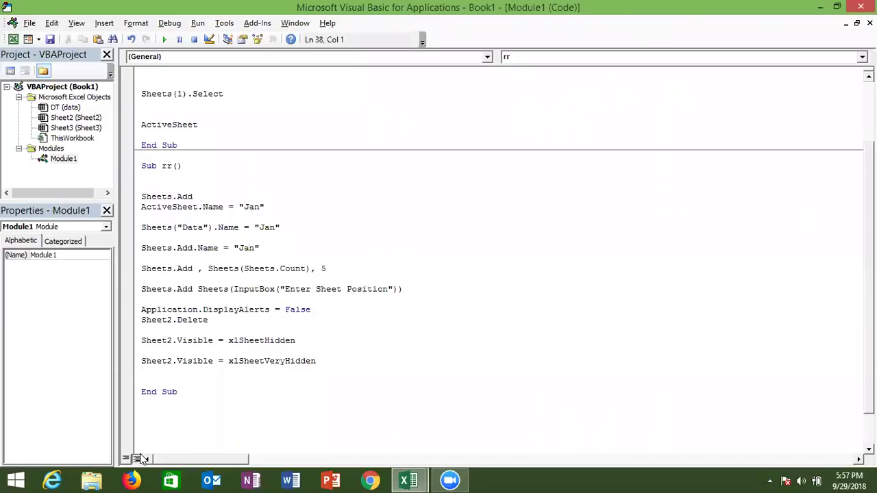
- Add Sheet2.Visible = xlSheetVisible before End Sub, then switch back to Excel
key(Return)
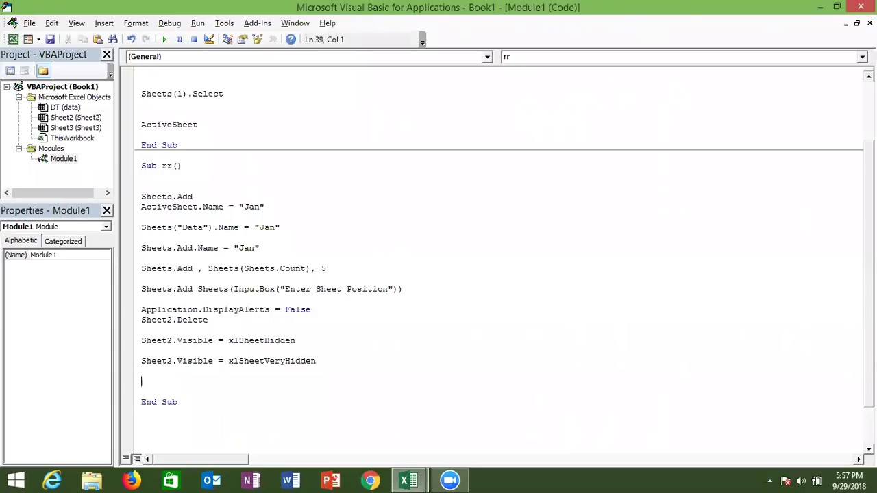
text(sheet2.v)
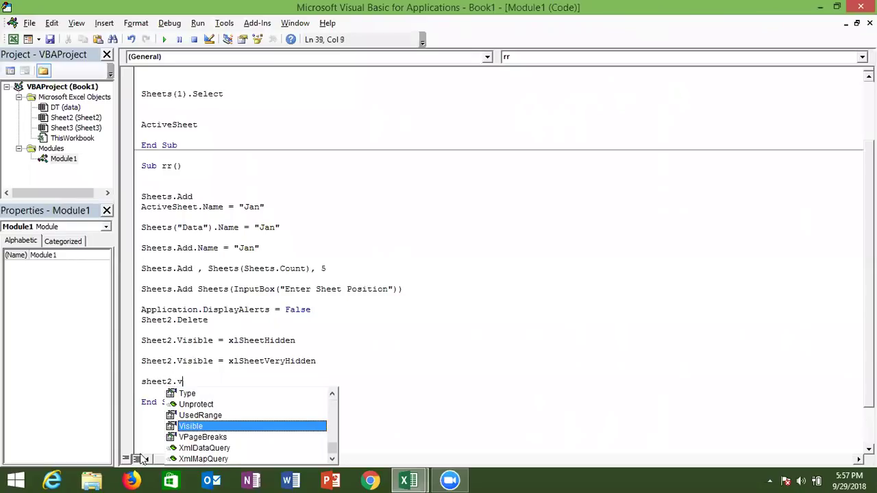
key(Tab)
text(=)
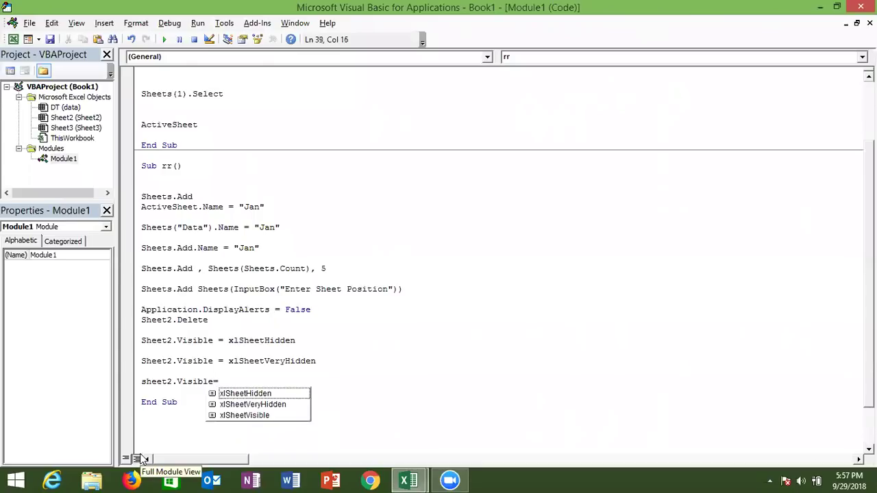
key(Down)
key(Down)
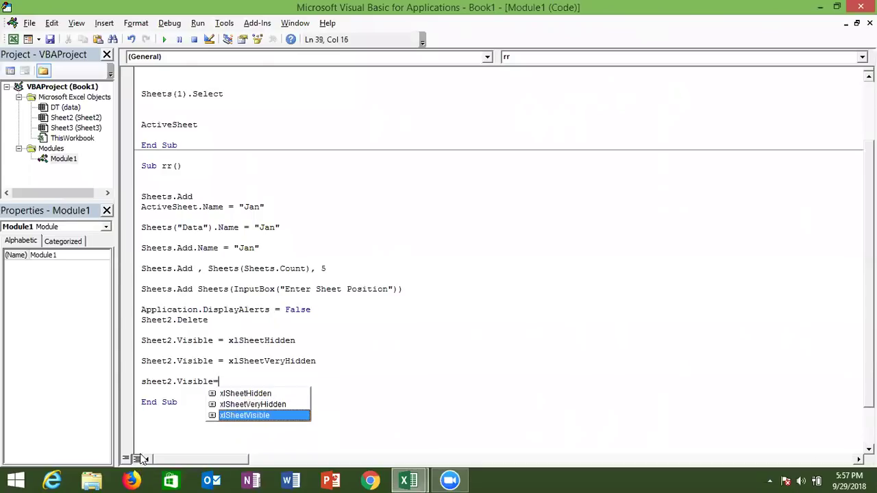
key(Return)
key(Return)
key(Return)
key(Return)
key(Down)
scroll(499, 260, down, 3)
key(Up)
key(Up)
key(Up)
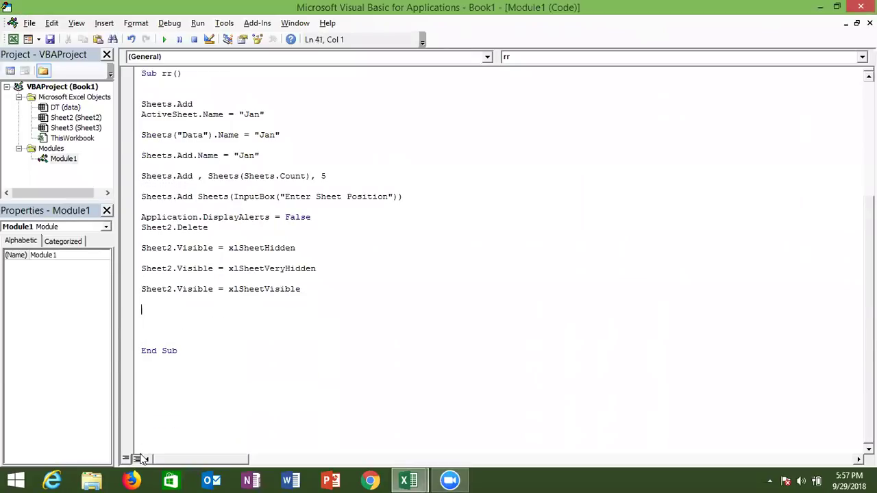
key(alt+Tab)
key(alt+Tab)
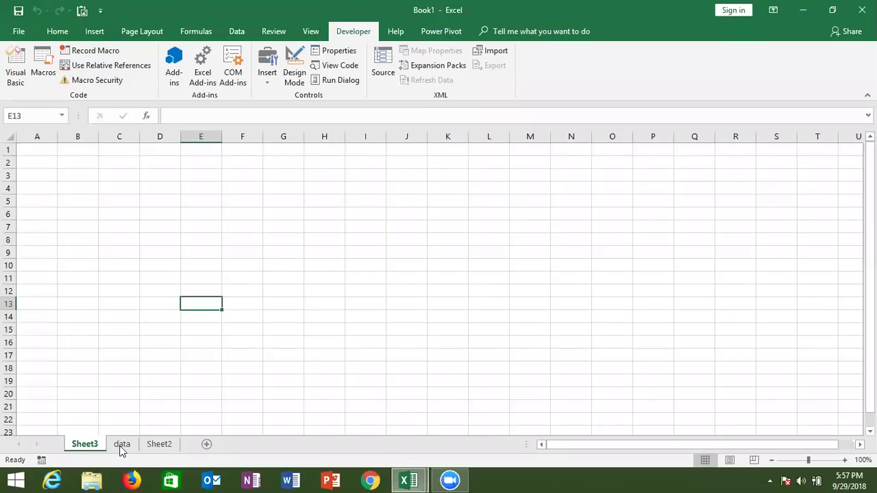
- Ctrl-drag the data tab to create data (2), then move the original data sheet after it
click(121, 446)
ctrl+drag(125, 450, 162, 445)
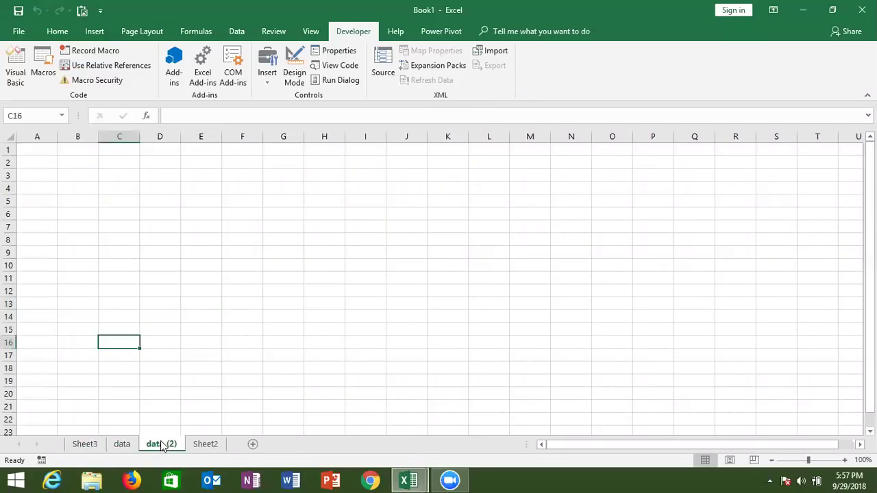
click(124, 447)
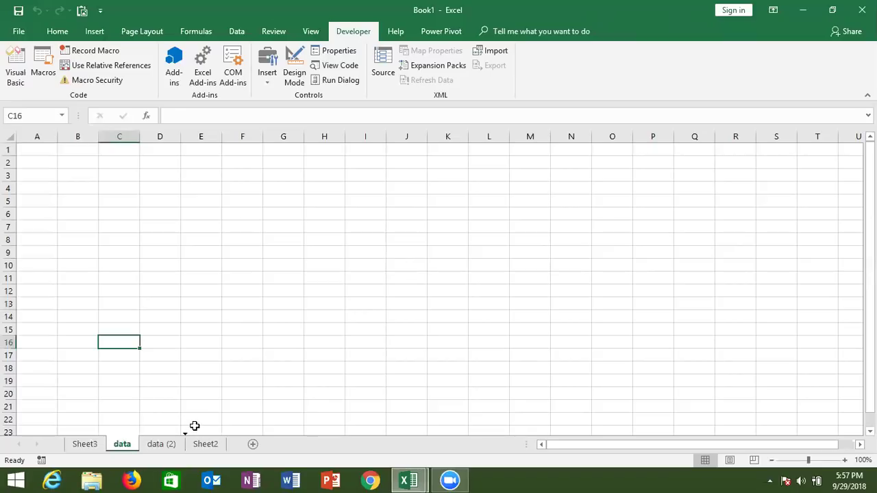
drag(125, 448, 194, 425)
mouse_move(409, 481)
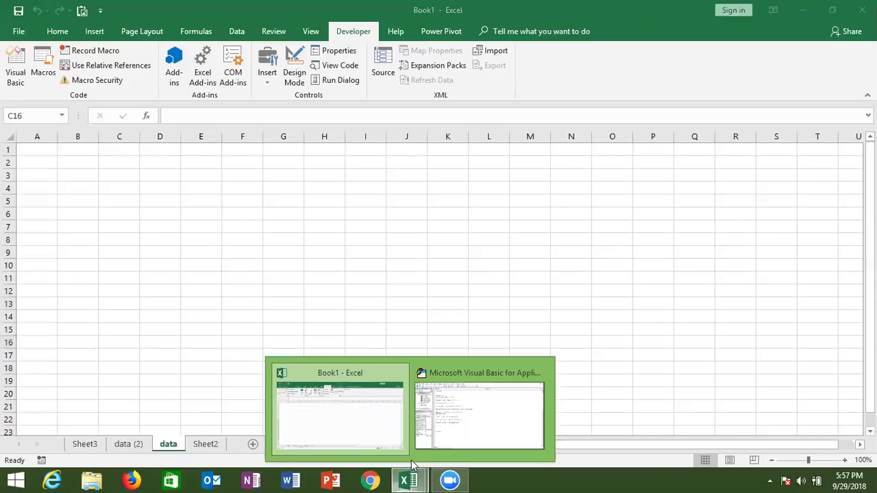
- Add DT.Copy Sheets("Data") and DT.Move Sheets("Sheet3") lines to Sub rr
click(433, 438)
text(sheet)
key(BackSpace)
key(BackSpace)
key(BackSpace)
key(BackSpace)
key(BackSpace)
text(dt.)
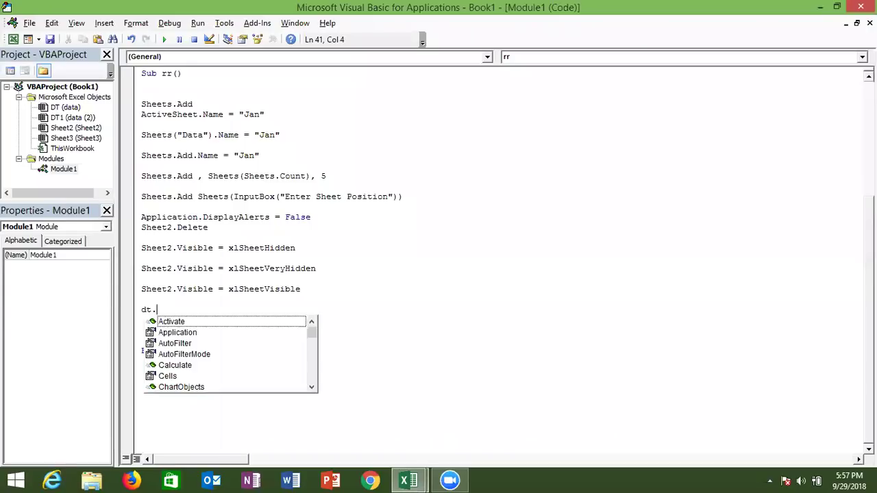
text(cop)
key(Tab)
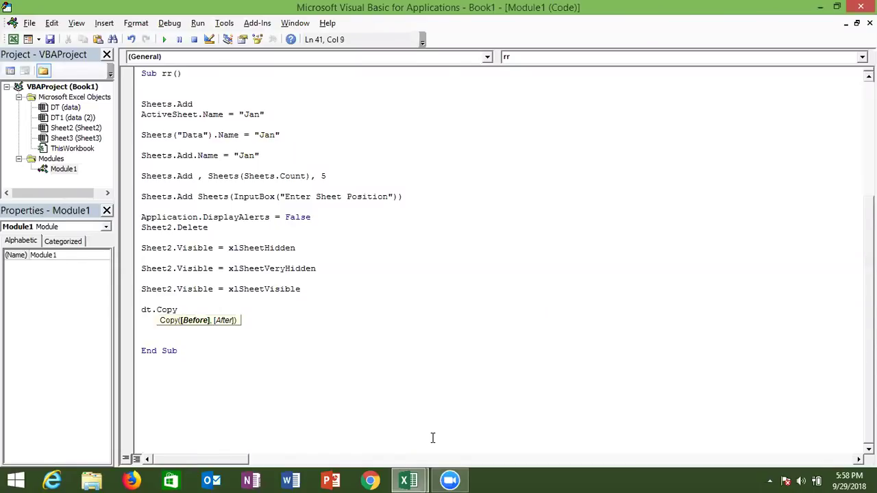
key(BackSpace)
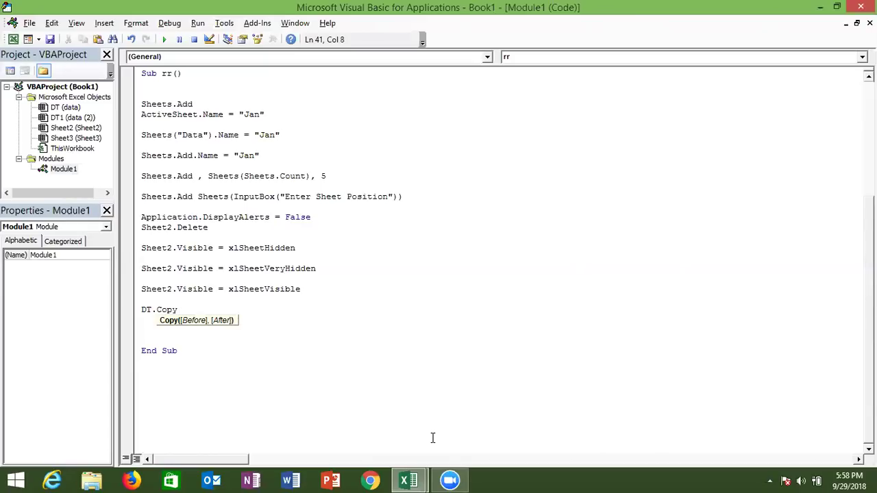
text(sheets)
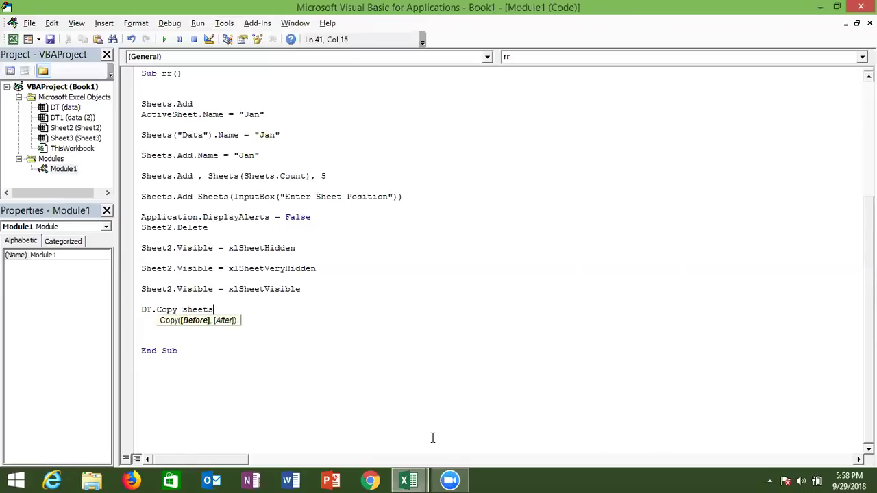
text(("Data"))
key(Return)
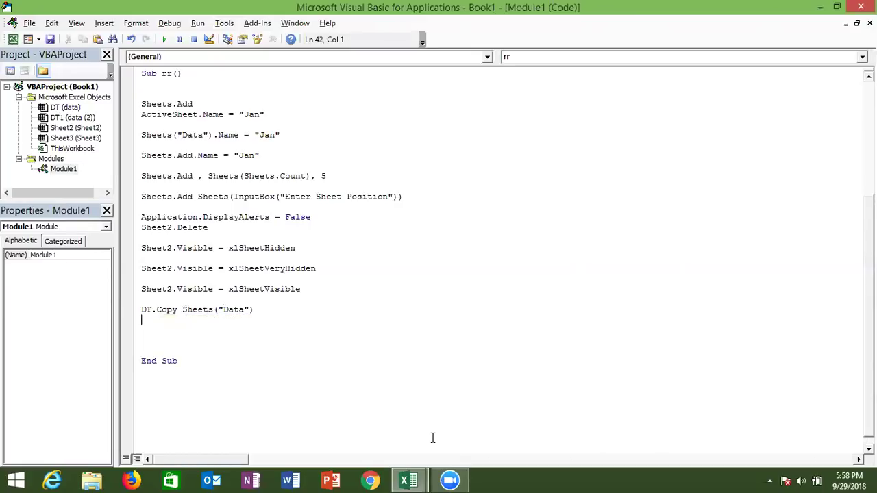
text(dt)
text(.move sheets)
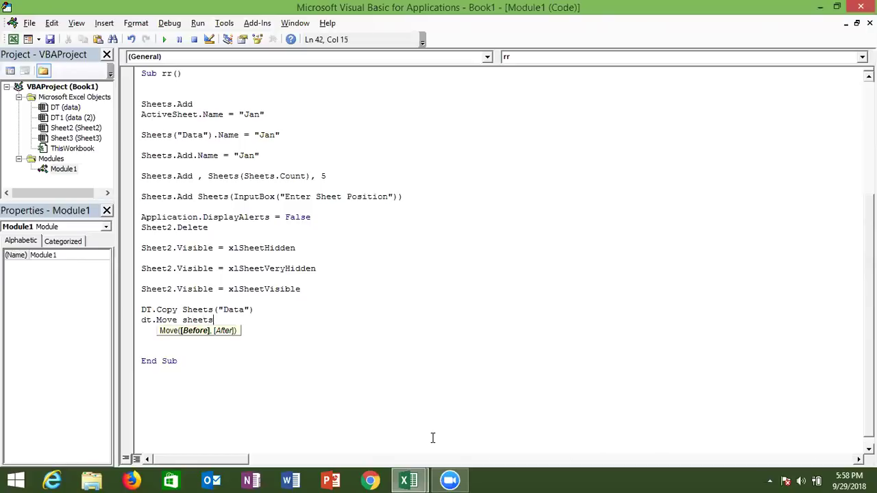
text(("Sheet3)
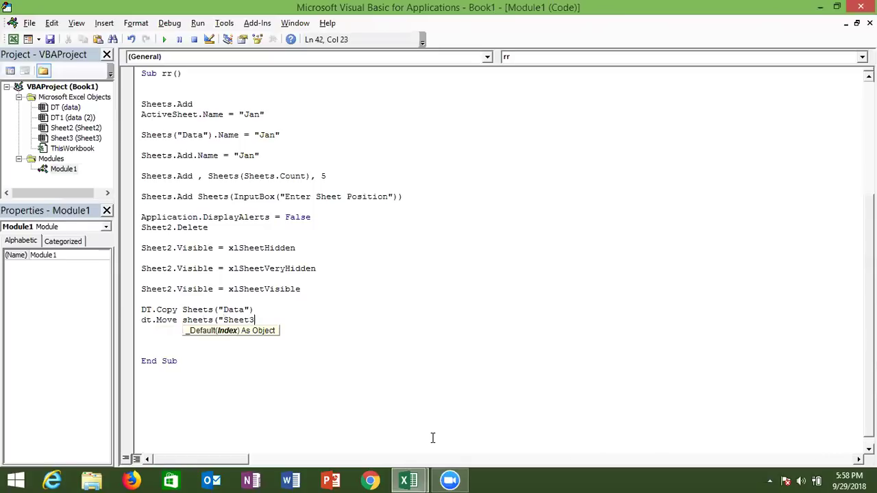
text(")
text())
key(Return)
key(Return)
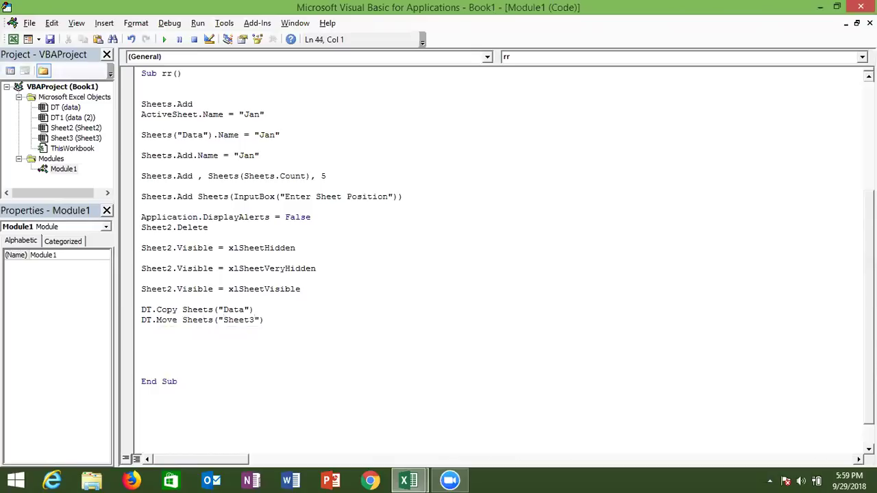
- Duplicate the DT.Copy and DT.Move statements as bare lines below the existing ones
key(Return)
key(Up)
key(Up)
key(Up)
key(Up)
key(shift+Right)
key(shift+Right)
key(shift+Right)
key(shift+Right)
key(shift+Right)
key(ctrl+c)
key(Down)
key(Down)
key(Down)
key(Down)
key(ctrl+v)
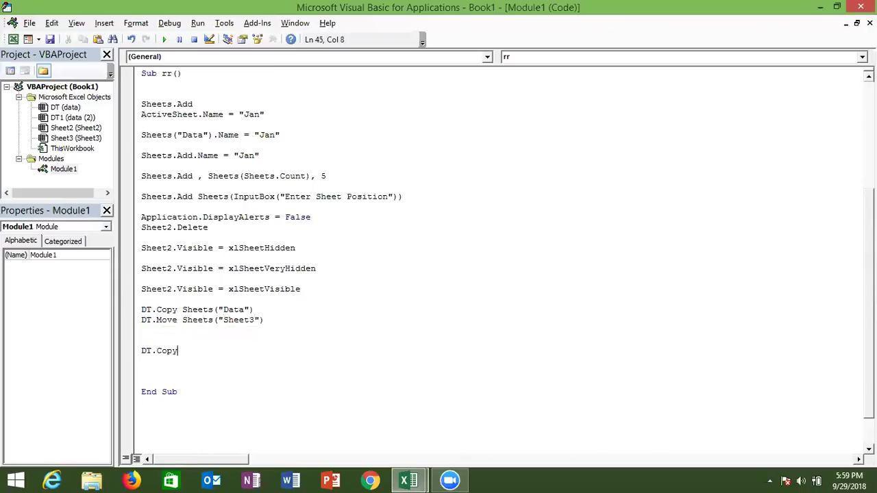
key(Return)
click(141, 320)
key(shift+Right)
key(shift+Right)
key(shift+Right)
key(shift+Right)
key(shift+Right)
key(shift+Right)
key(shift+Right)
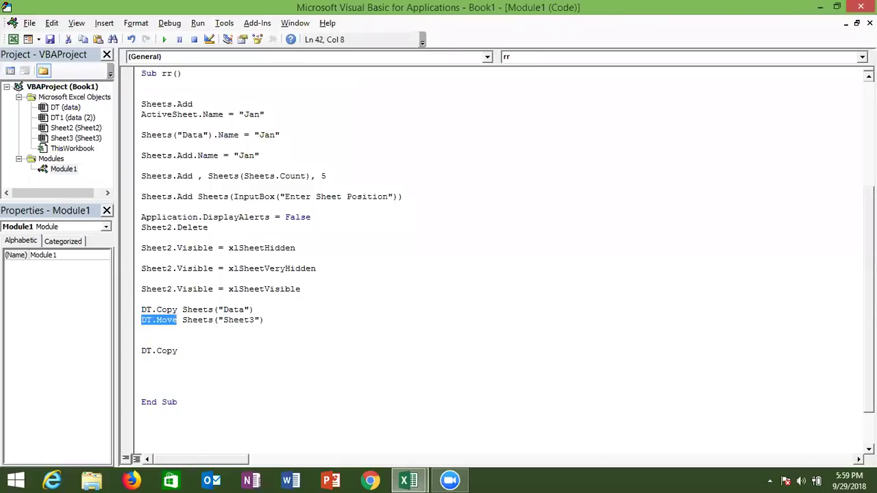
click(141, 362)
key(ctrl+v)
key(Return)
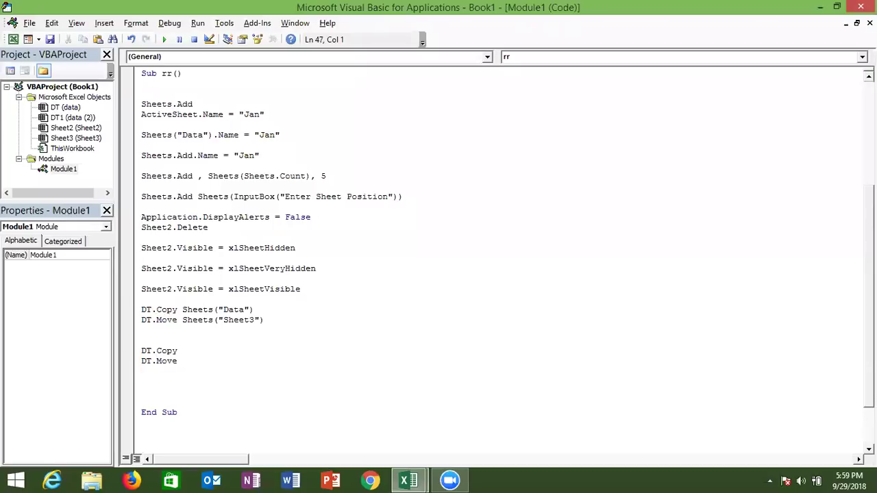
- Add an ActiveWorkbook.SaveAs Path line followed by two blank lines
text(activ)
text(eworkbook.)
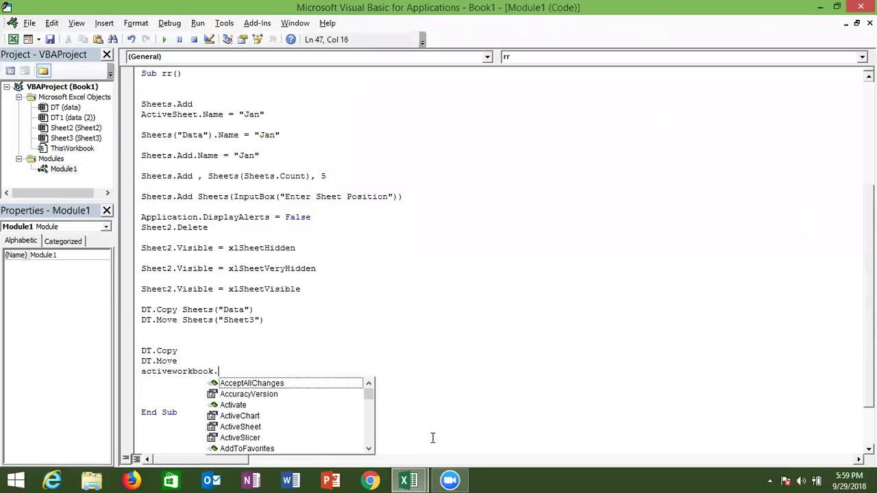
text(sa)
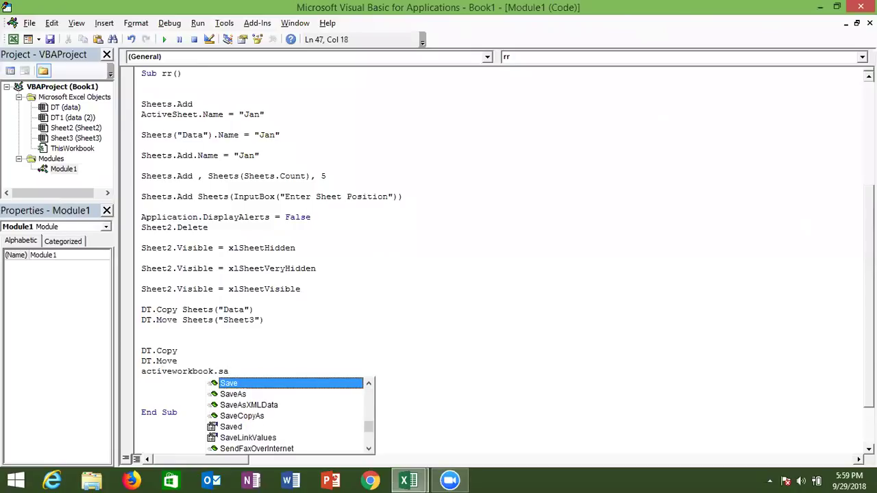
key(Down)
key(Tab)
text(pa)
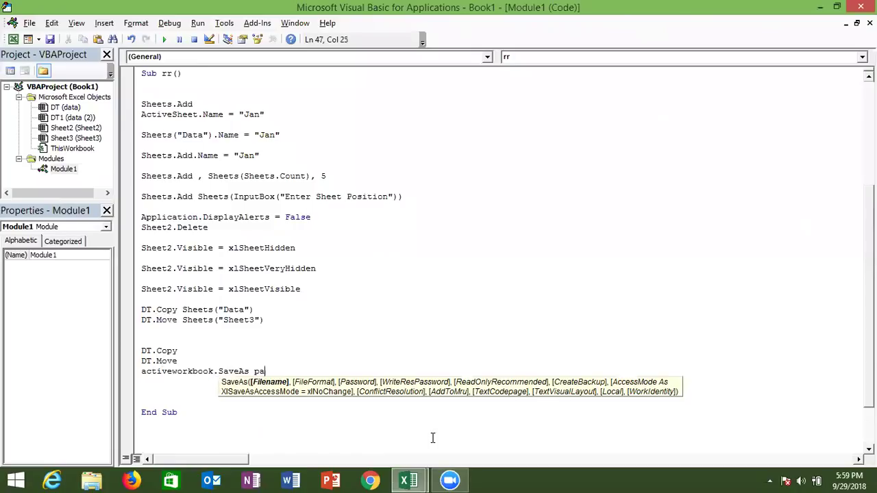
text(th)
key(Return)
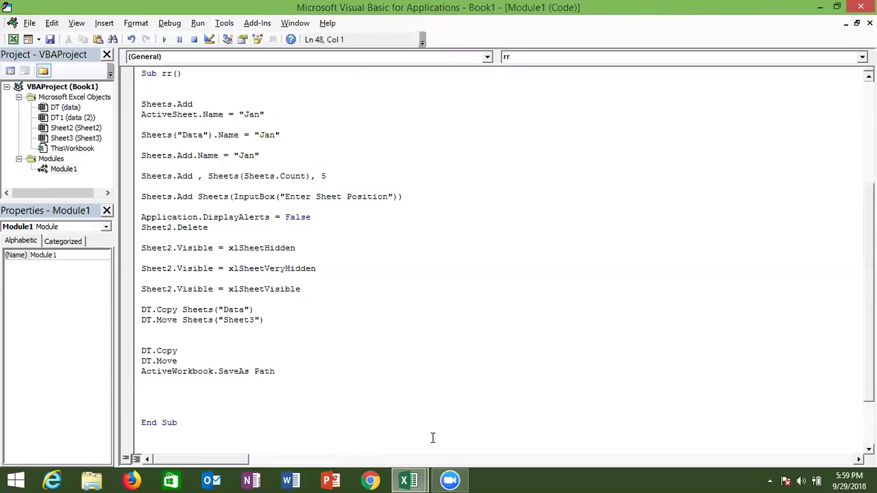
key(Return)
key(Return)
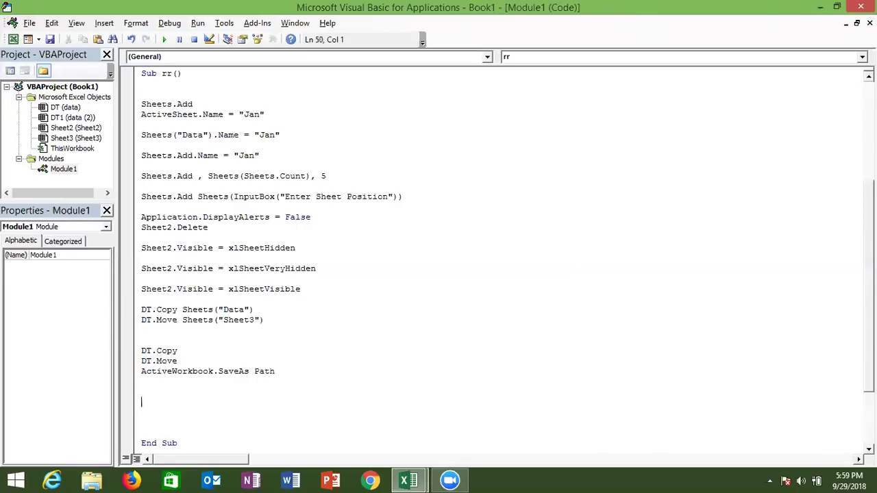
- Add a Sheet2.Protect line after SaveAs, passing the sheet password as its argument
key(Up)
key(Up)
key(Up)
key(Up)
key(Up)
key(Up)
click(141, 289)
key(Down)
key(Down)
key(Down)
key(Down)
key(Down)
key(Down)
key(Down)
key(Down)
key(Down)
text(sheet)
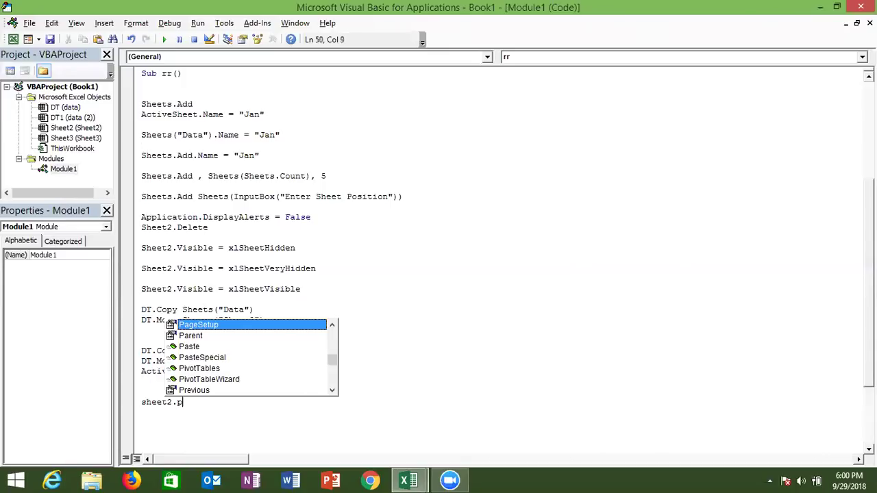
text(r)
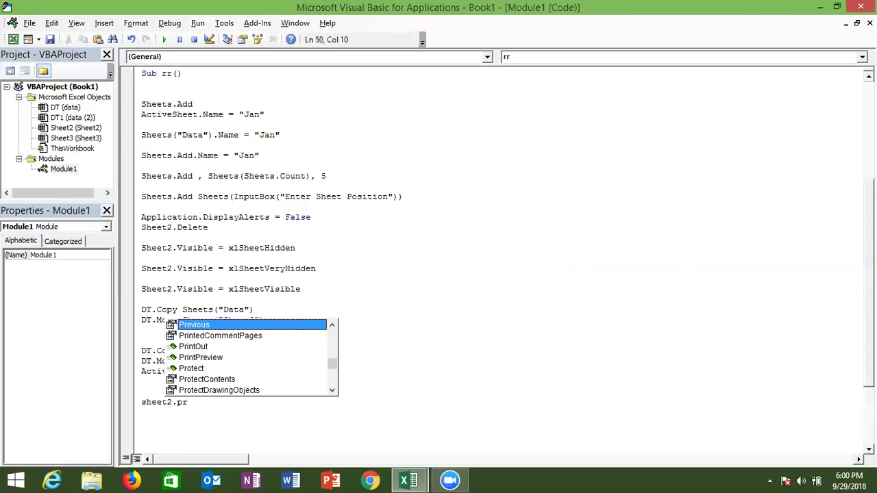
key(Down)
key(Down)
key(Down)
key(Down)
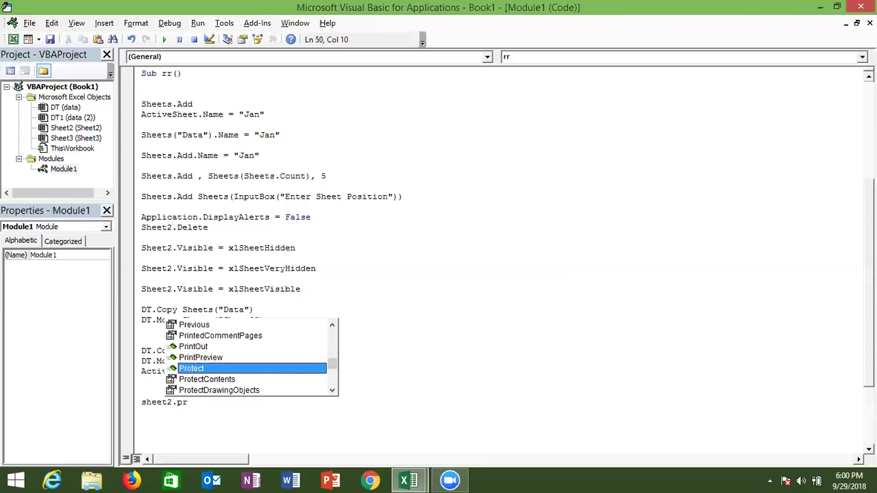
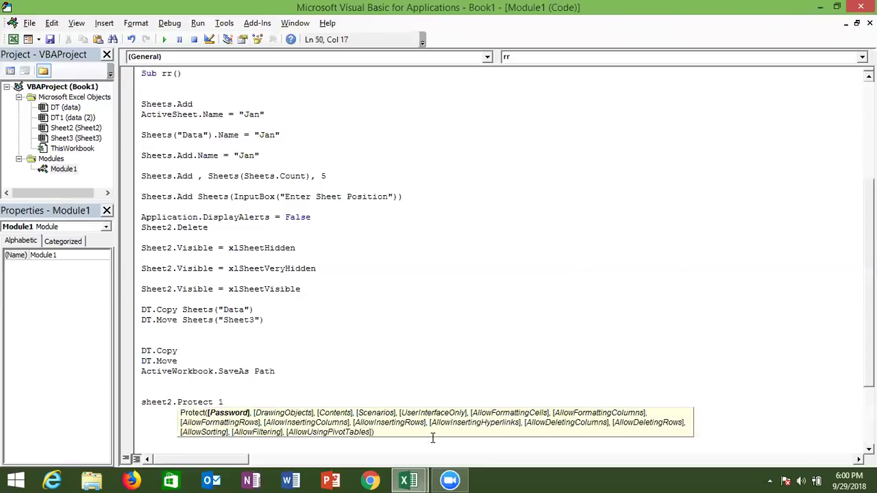
key(Return)
key(BackSpace)
click(410, 481)
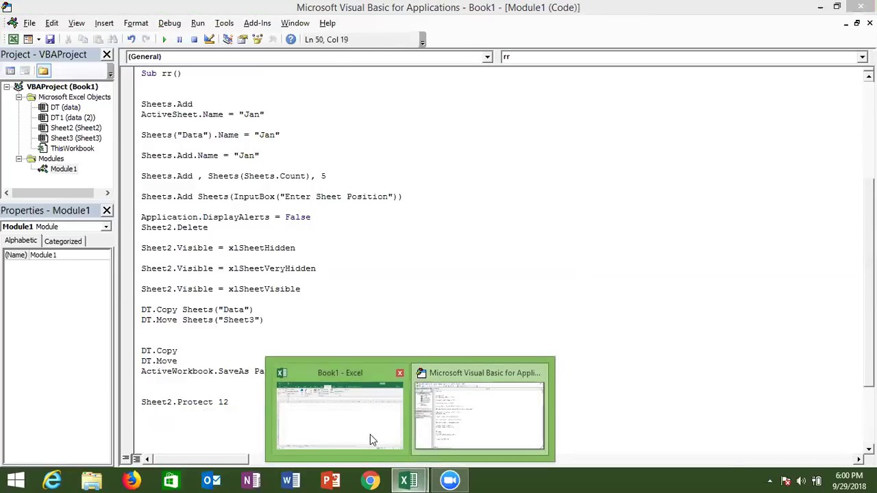
click(370, 438)
right_click(176, 445)
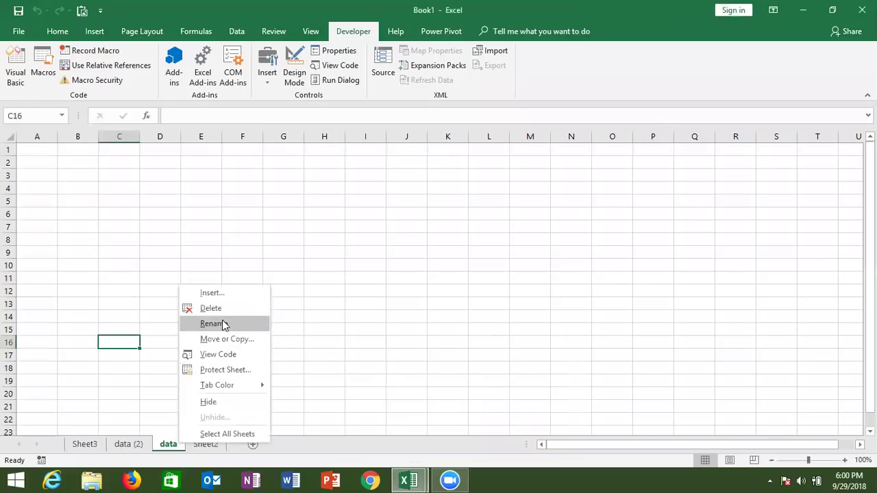
click(225, 370)
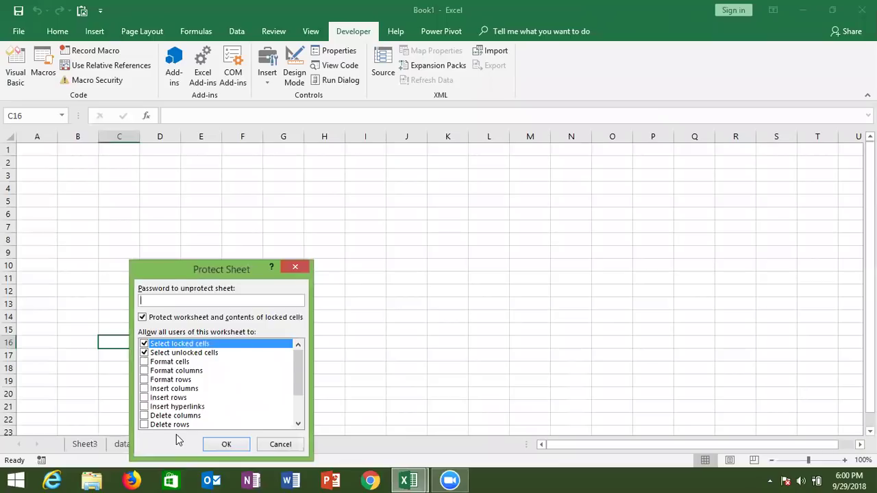
key(Escape)
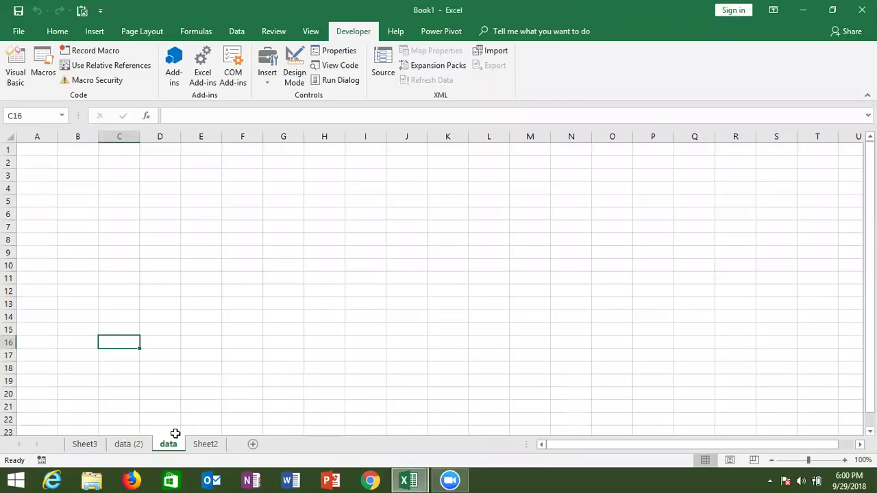
key(alt+F11)
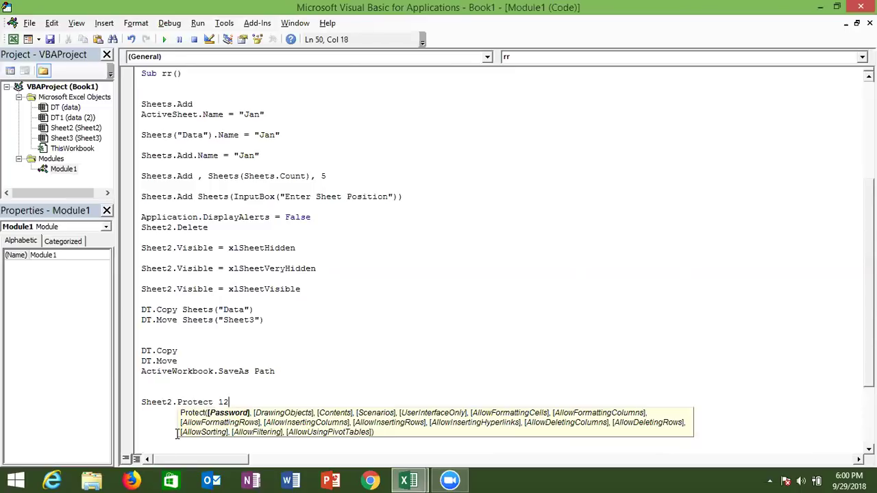
- Add a Sheet2.Unprotect line with the sheet password below the protect line
key(Return)
text(sheet2.)
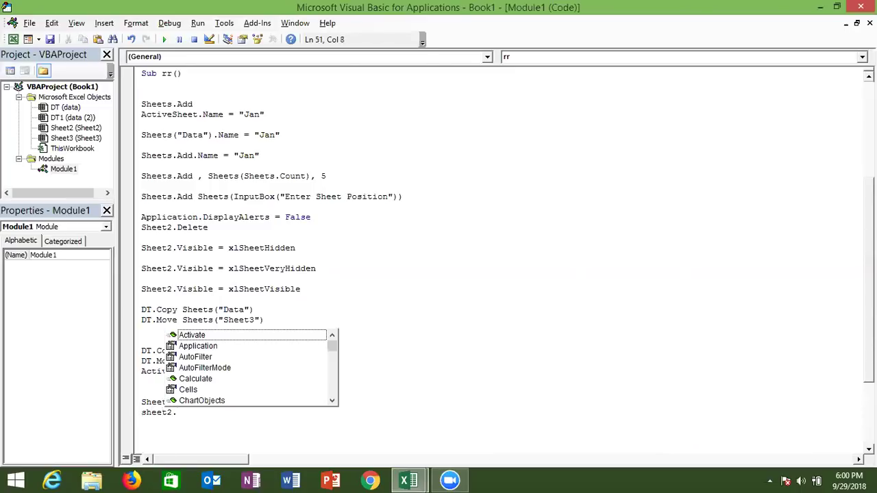
text(un)
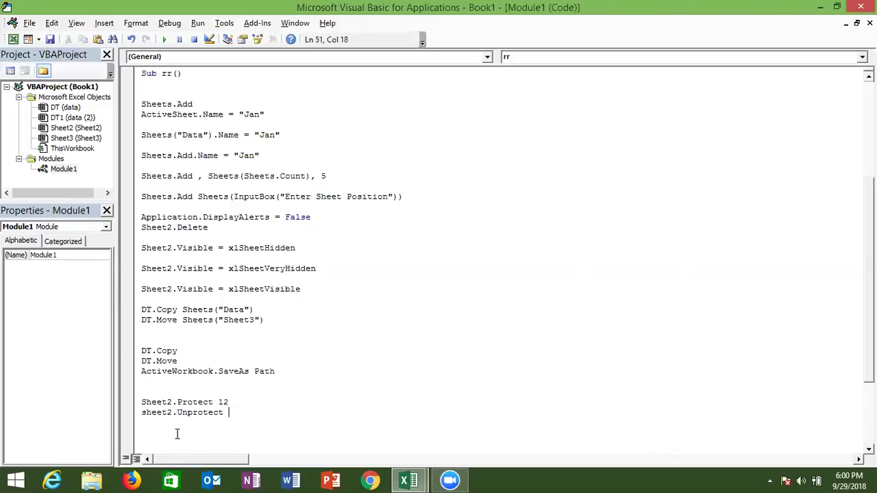
key(Return)
key(Return)
key(Return)
- Add Sheet2.Tab.Color = vbRed to colour Sheet2's tab red
text(sheet)
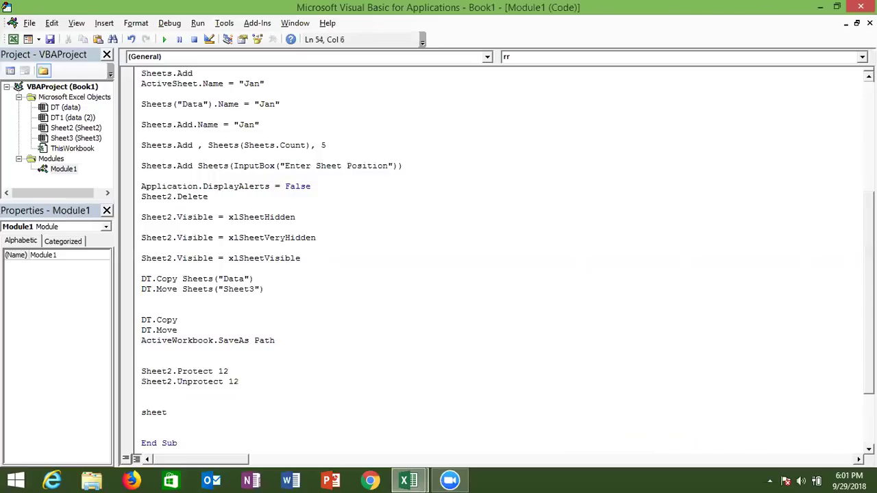
text(2.y)
key(BackSpace)
text(t2.Ta)
key(Tab)
text(.co)
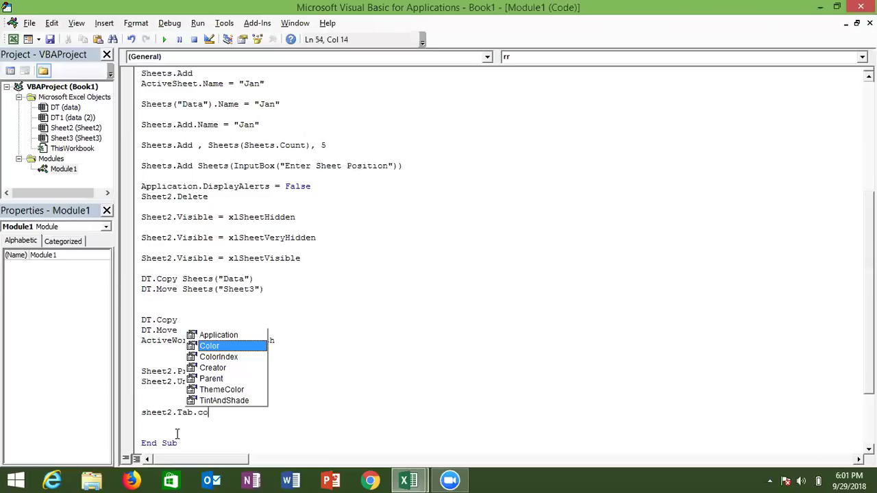
key(Tab)
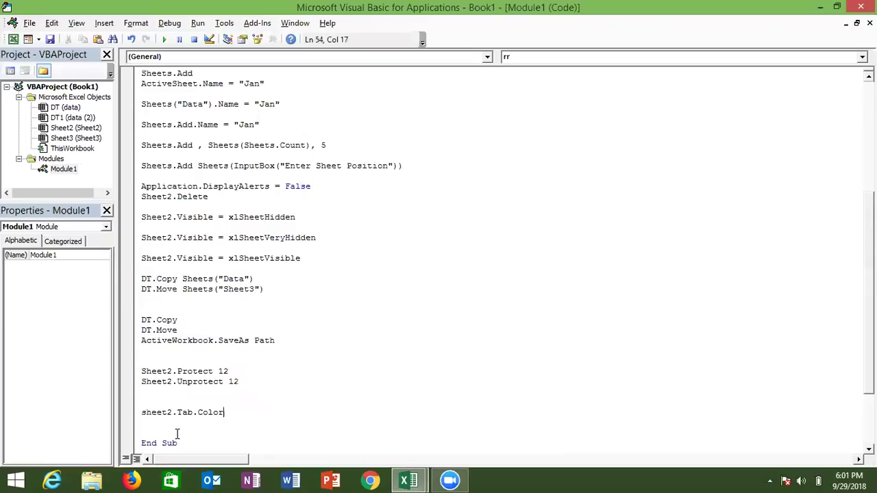
text(=vbred)
key(Return)
- Select the Sheets("Data").Select line in Sub ss
key(Up)
key(Up)
key(Up)
key(Up)
key(Up)
key(Up)
key(Up)
key(Up)
key(Up)
key(Up)
key(Up)
key(Down)
key(Down)
key(Down)
key(shift+Down)
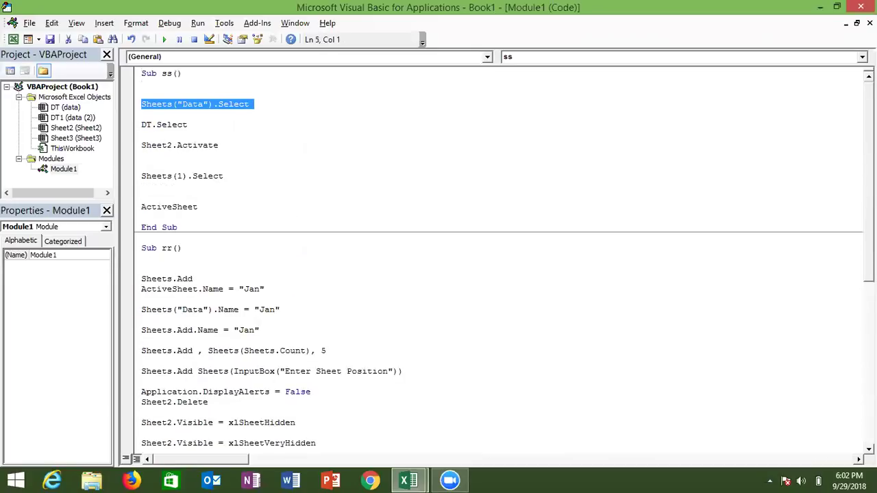
- Switch to Book1, create a new blank workbook Book2, then return to the VBA editor
click(410, 480)
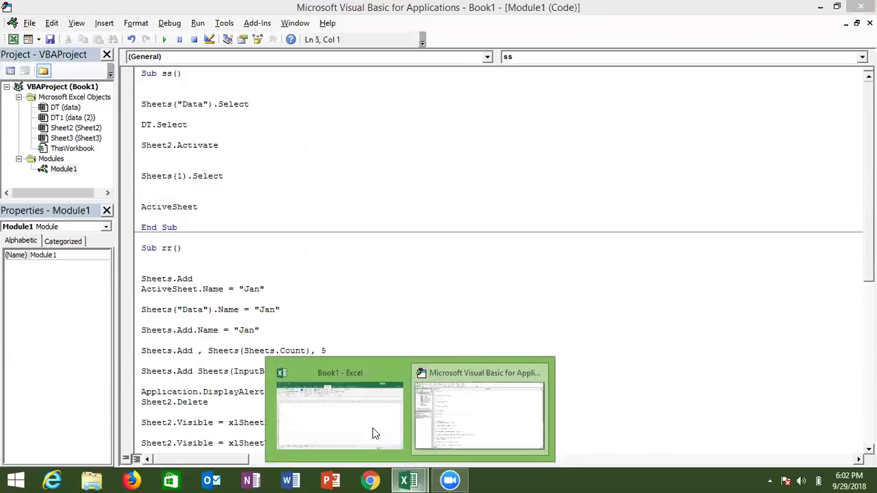
click(366, 417)
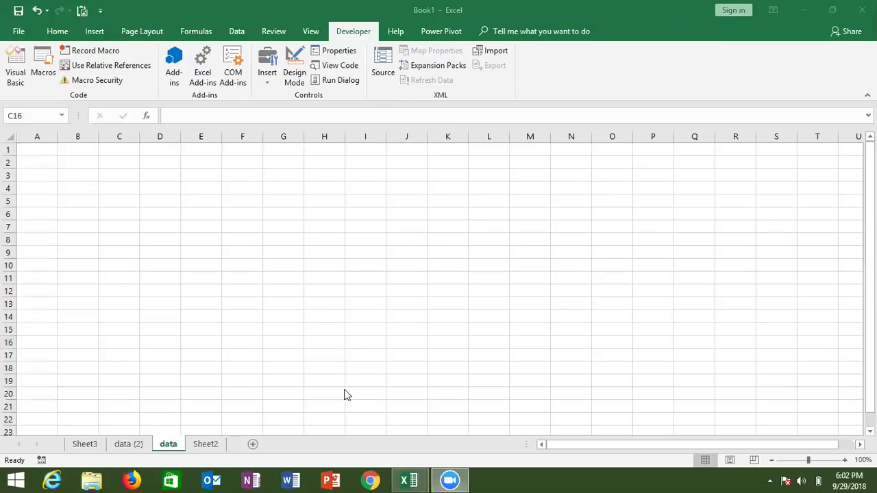
click(375, 481)
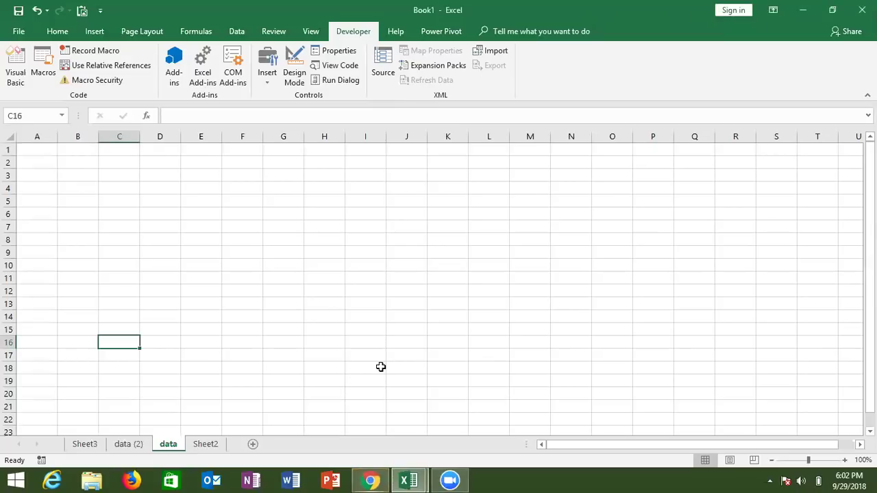
key(ctrl+n)
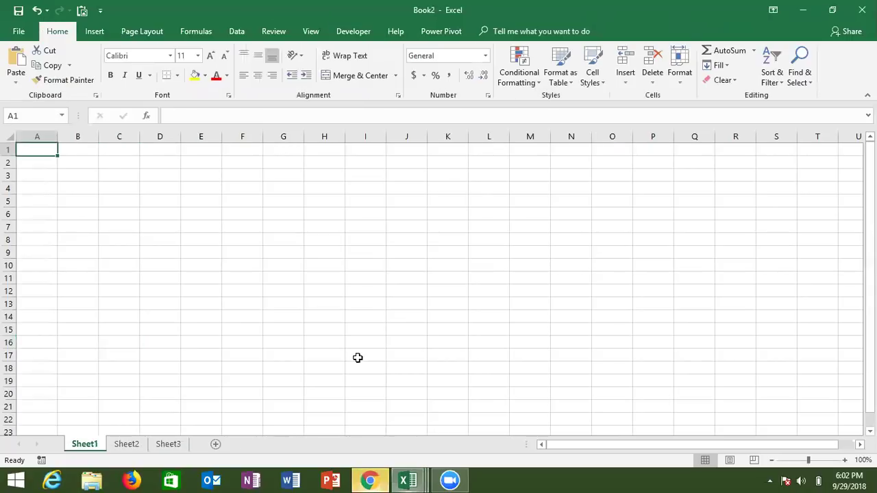
click(417, 477)
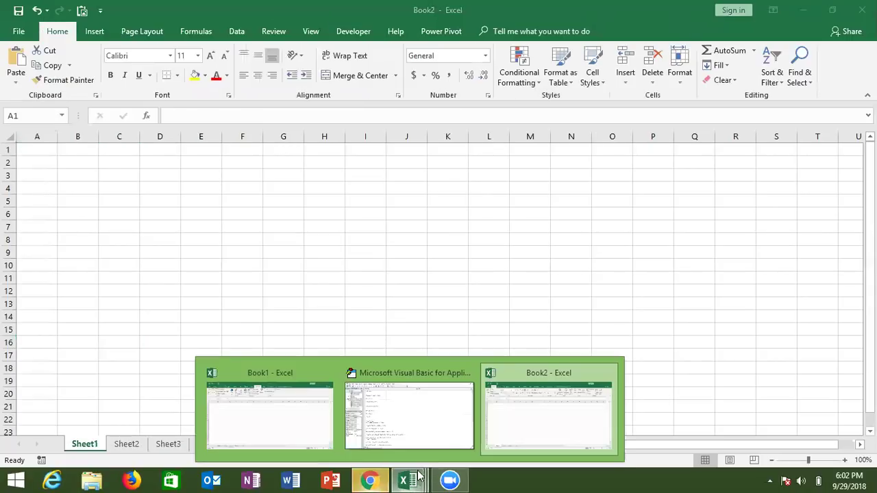
click(430, 436)
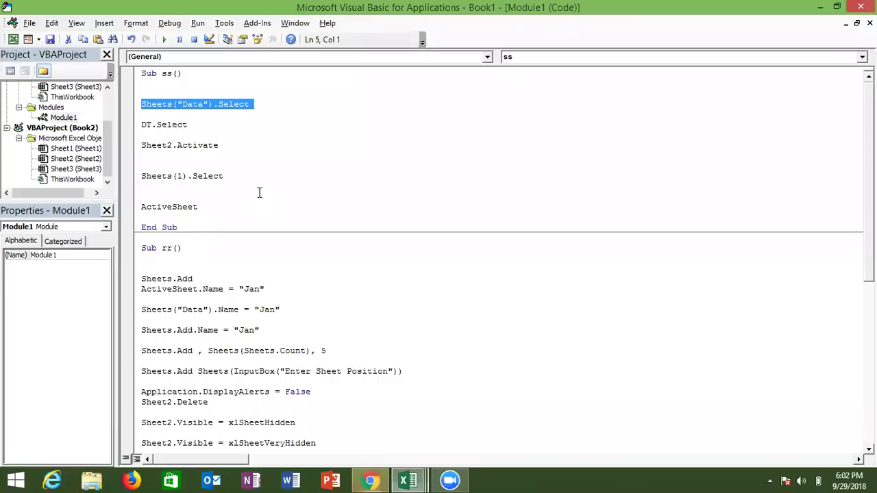
- Insert Workbooks("Book1.xlsm").Activate on the empty first line of Sub ss
click(170, 89)
text(workbooks)
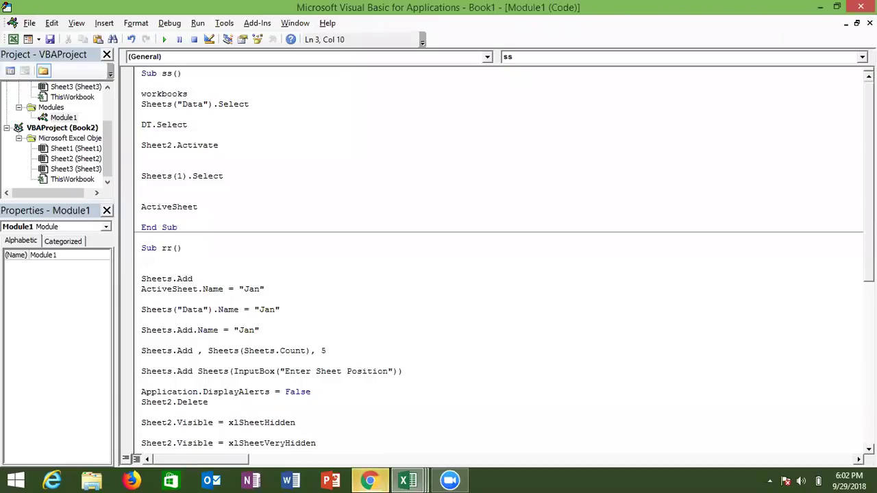
text(("Book)
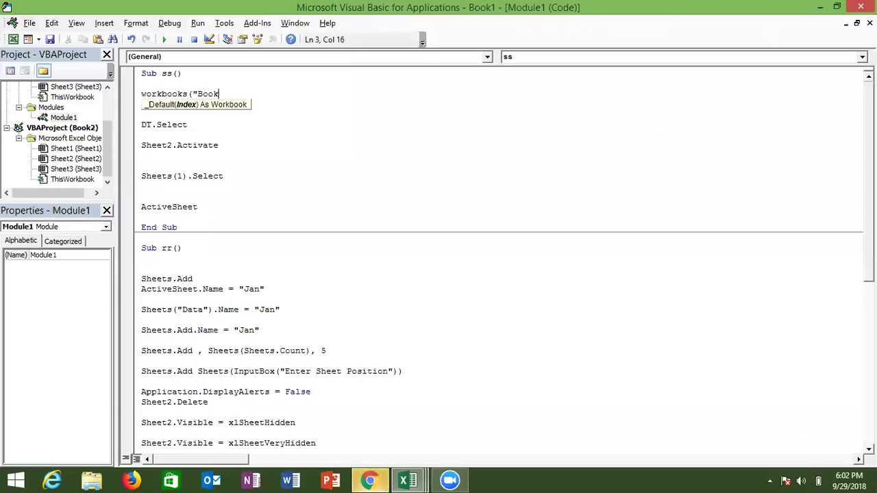
text(1xls)
key(Left)
key(Left)
key(Left)
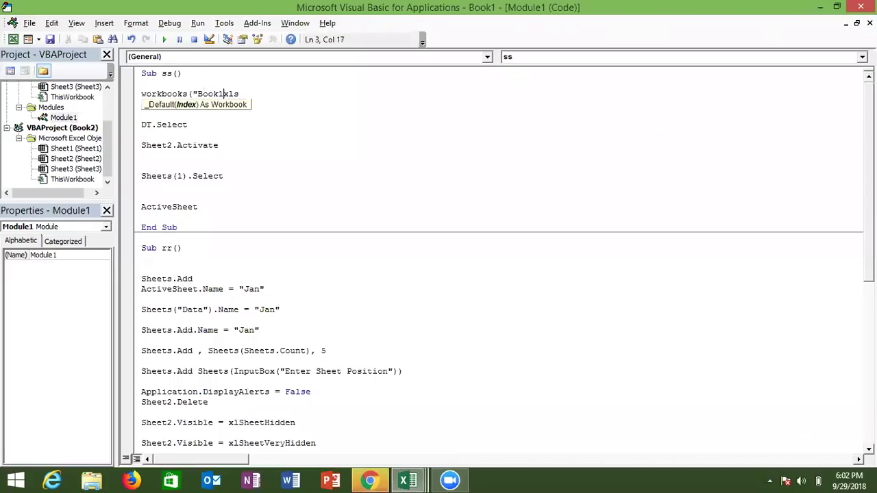
text(.)
key(Right)
key(Right)
key(Right)
text(m"))
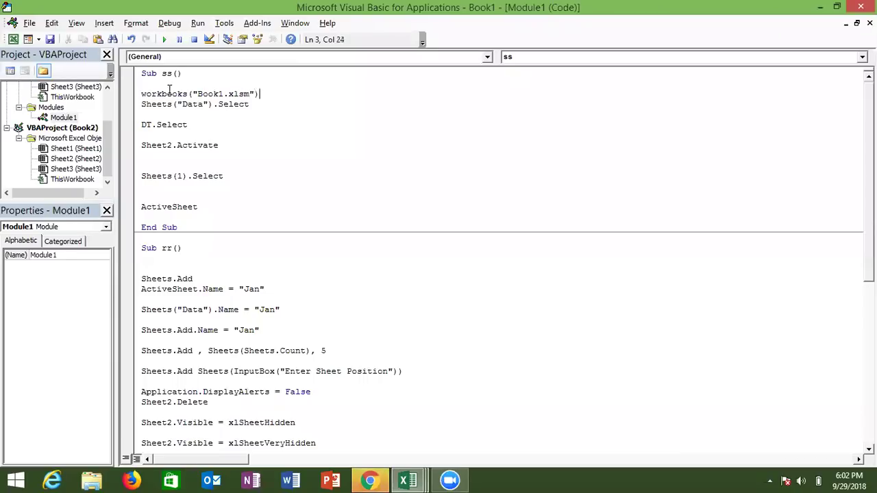
text(.a)
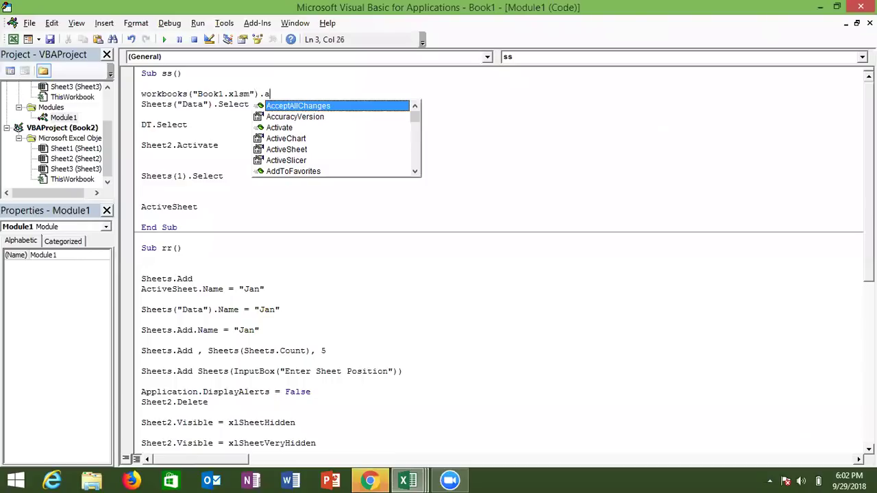
key(Down)
key(Down)
key(Tab)
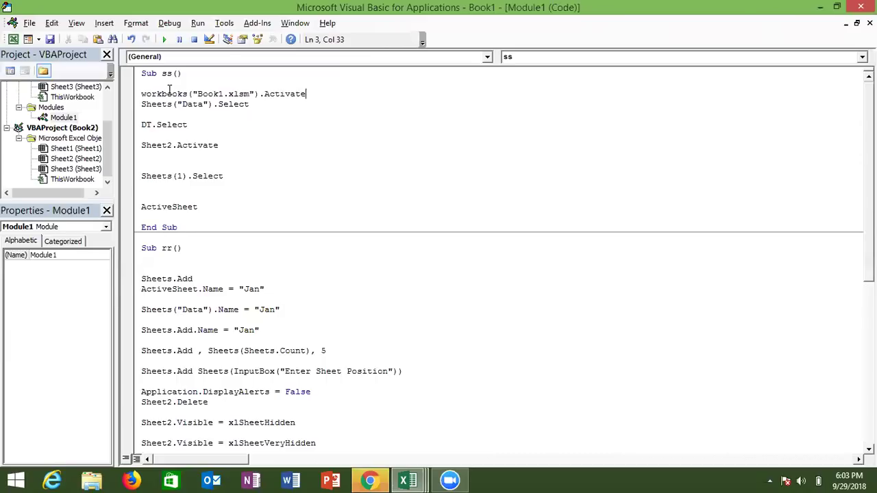
key(Down)
key(Down)
key(Down)
key(Down)
key(Down)
key(Down)
key(Down)
key(Down)
key(Down)
key(Down)
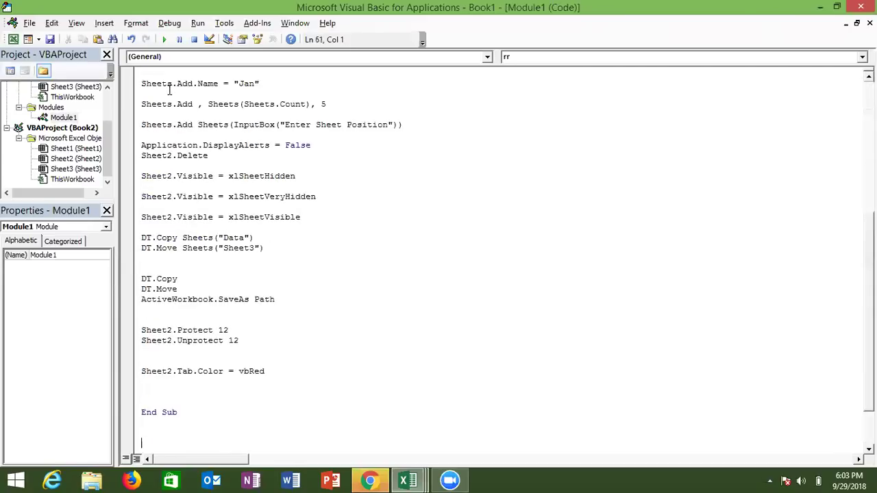
key(Down)
key(Down)
key(Down)
- Select all the code in Module1
key(Up)
key(Up)
key(Up)
key(Up)
key(Up)
key(Up)
key(End)
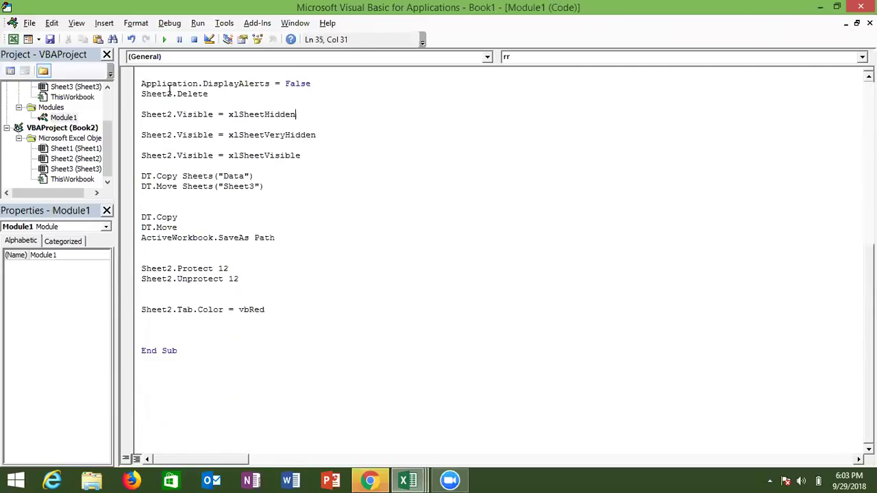
key(Up)
key(Up)
key(Up)
key(Up)
key(Up)
key(Up)
key(Up)
key(Up)
key(Up)
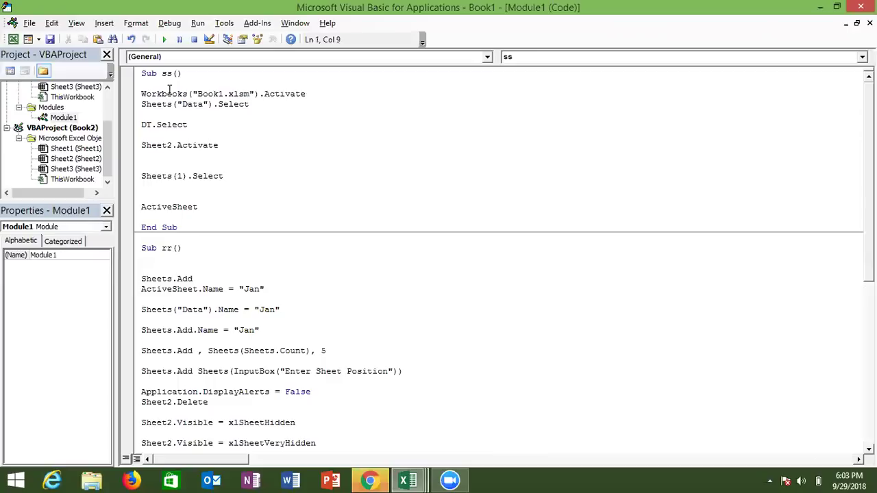
key(ctrl+a)
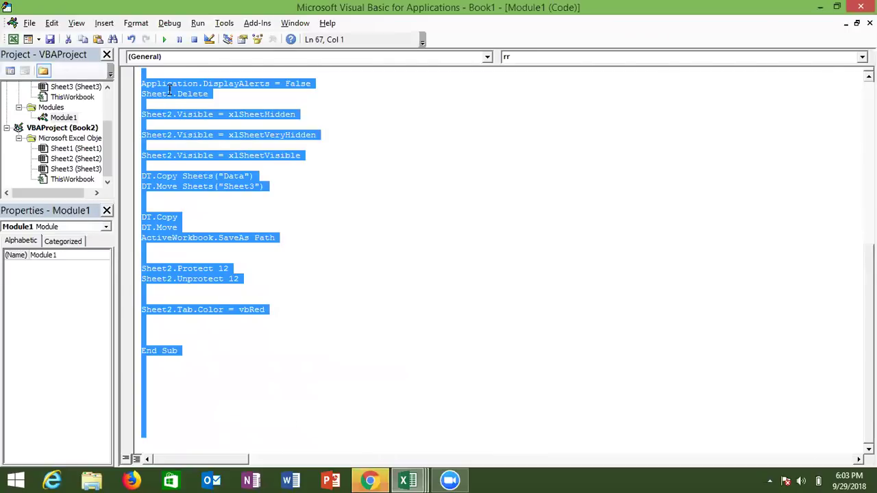
- From Book1, open IPT_Excel_School via the recent workbooks list
click(406, 479)
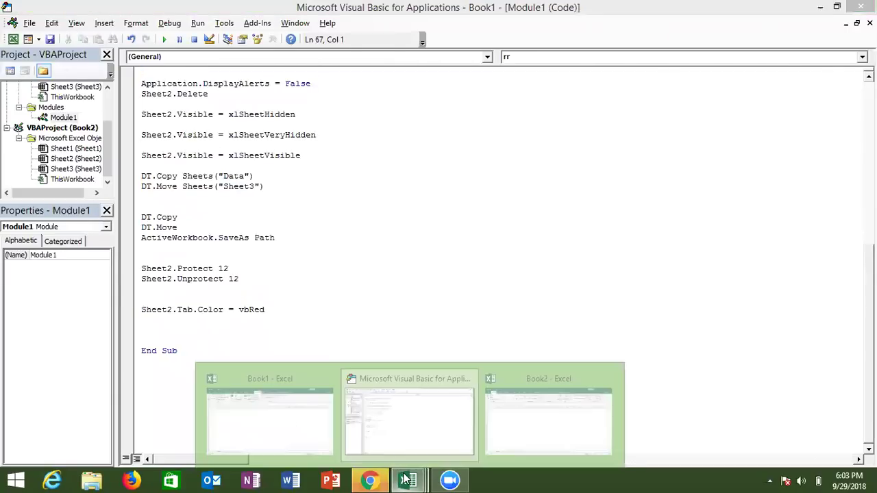
click(298, 424)
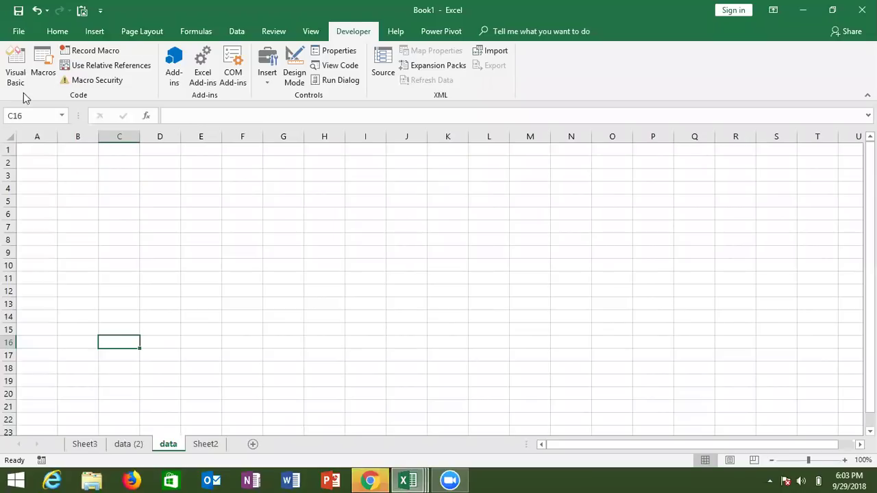
click(18, 32)
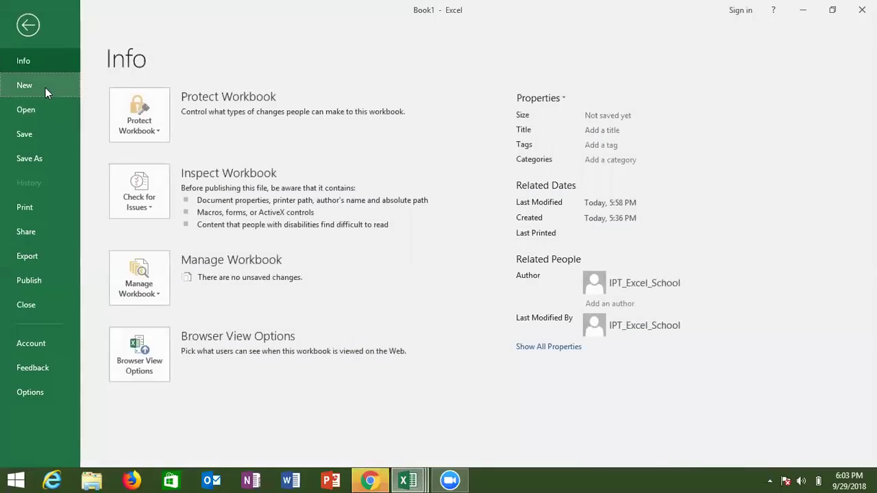
click(45, 87)
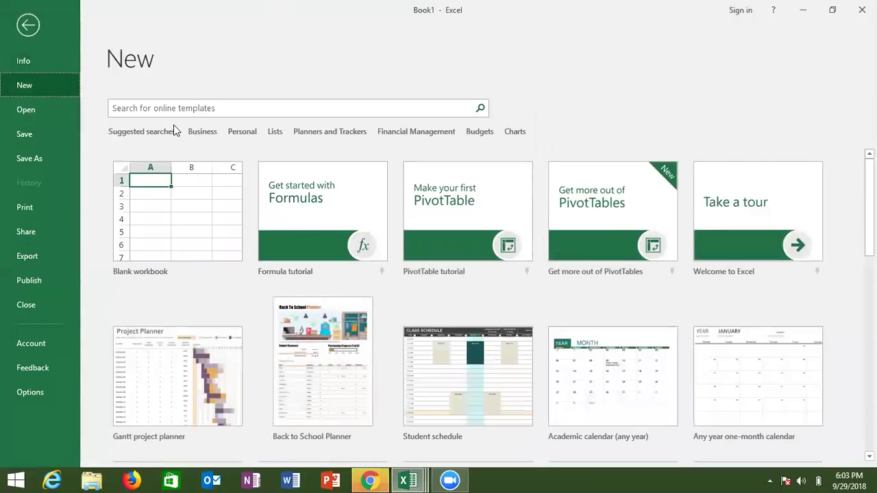
click(66, 114)
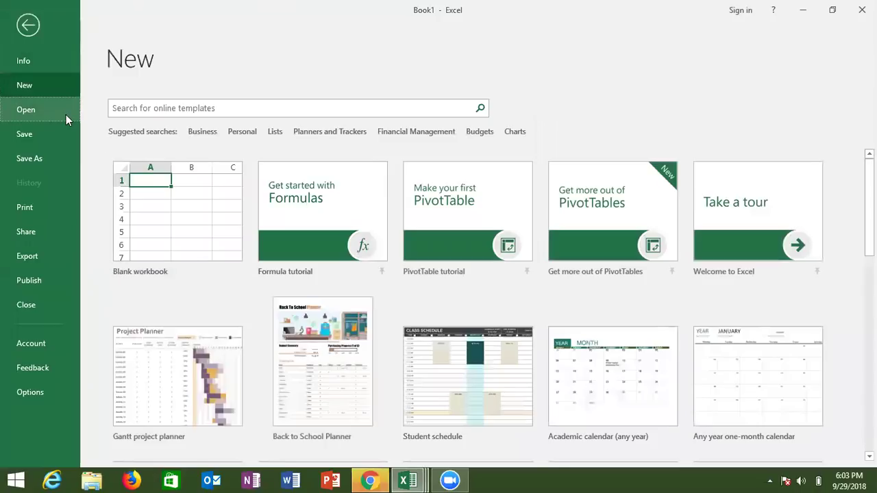
click(395, 180)
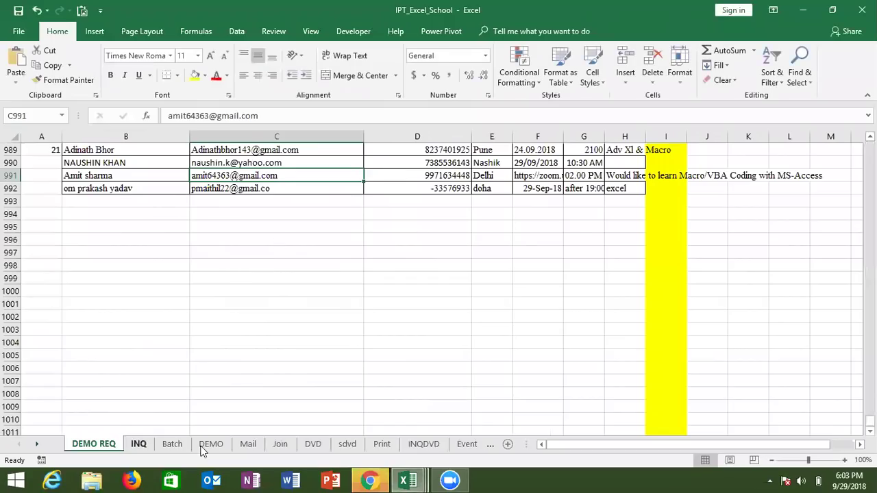
- On the Mail sheet, clear F6 and paste the copied VBA code into it
click(243, 447)
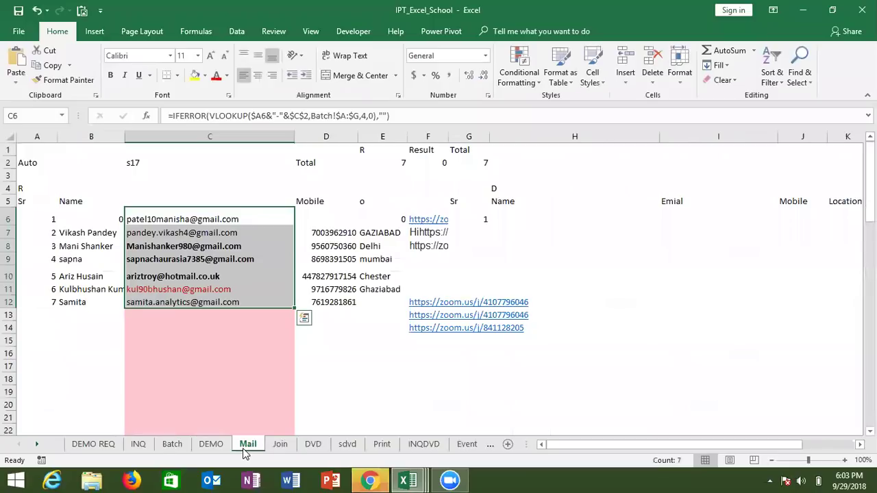
click(430, 220)
key(Delete)
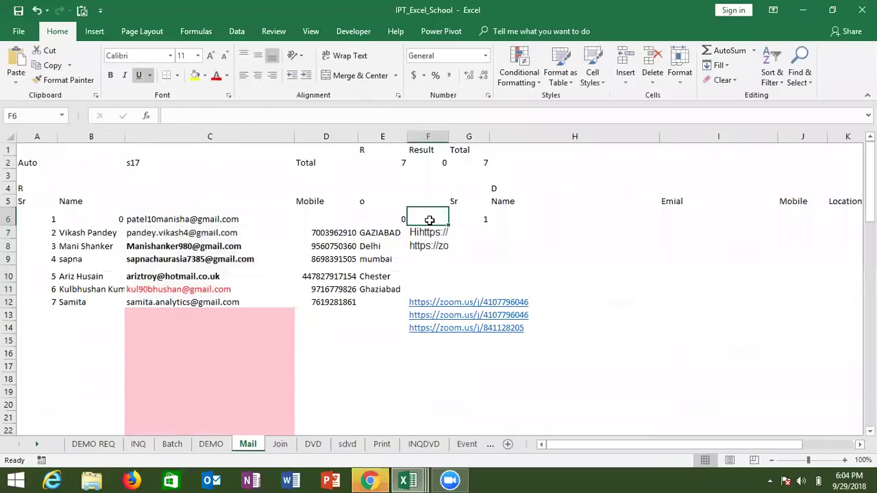
double_click(429, 220)
key(ctrl+v)
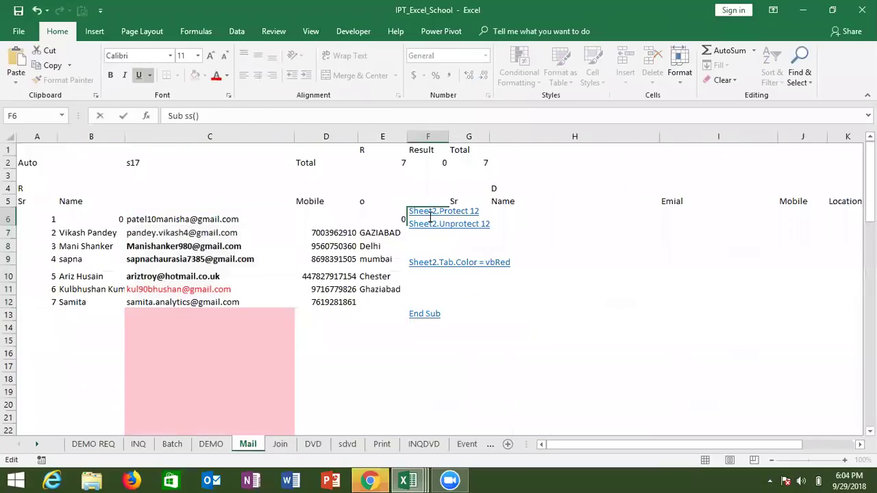
key(Return)
click(429, 217)
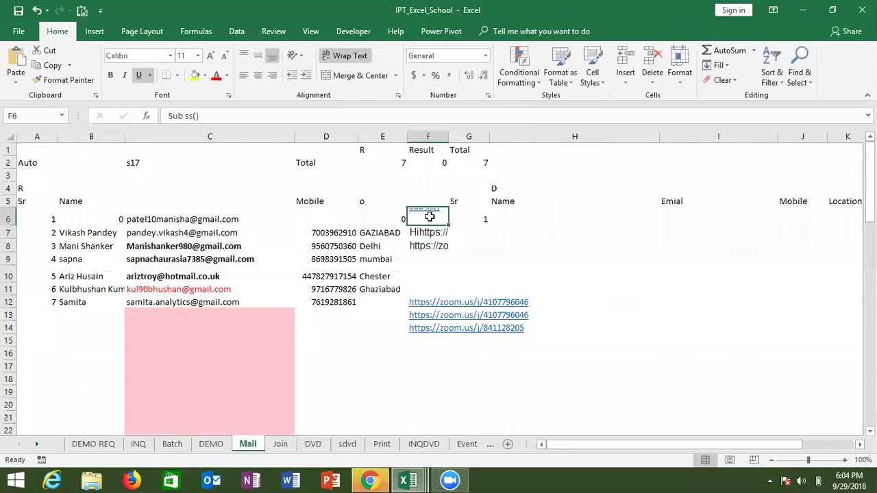
- Turn off wrap text on F6 and wrap the e-mail cells C6:C12
click(331, 55)
key(Left)
key(Left)
key(Left)
key(Left)
key(Right)
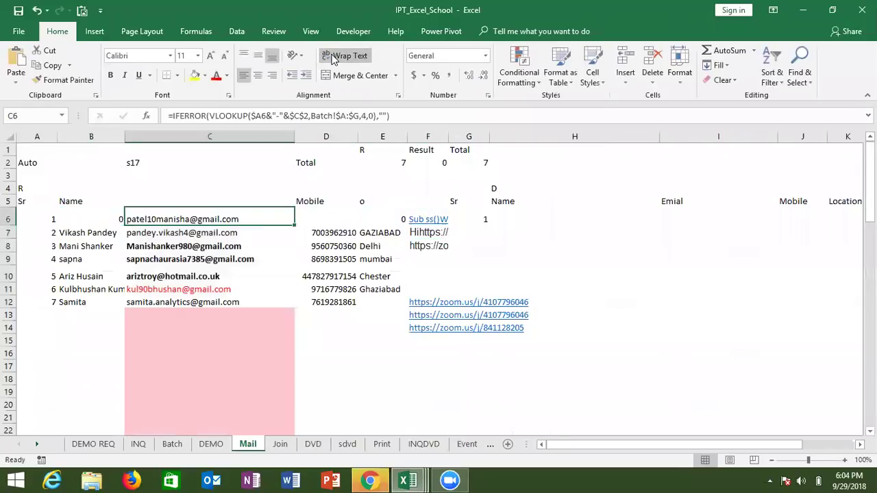
key(shift+Down)
key(shift+Down)
key(shift+Down)
key(shift+Down)
key(shift+Down)
key(shift+Down)
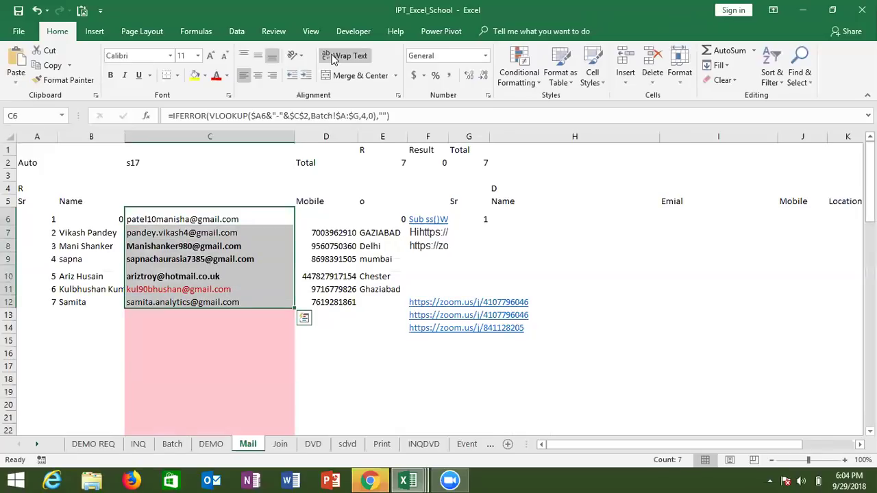
click(330, 55)
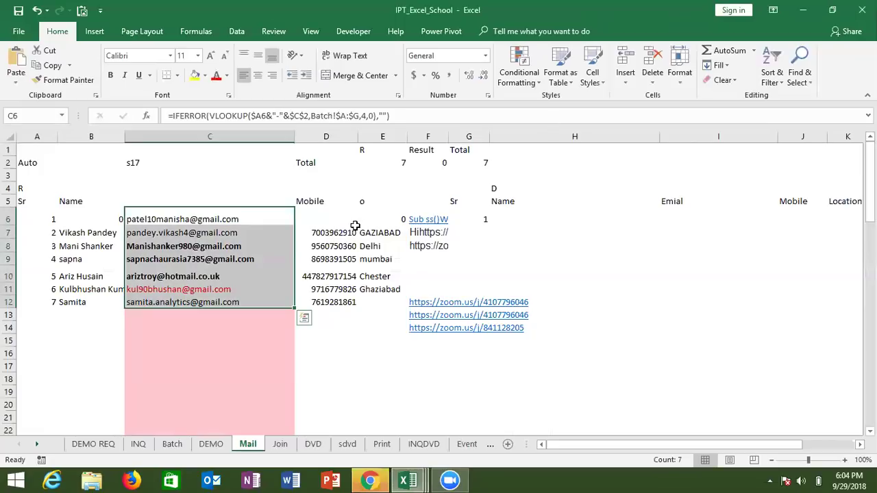
- Save and close IPT_Excel_School, then minimize Book1, the VBA editor, Book2 and Chrome
click(862, 9)
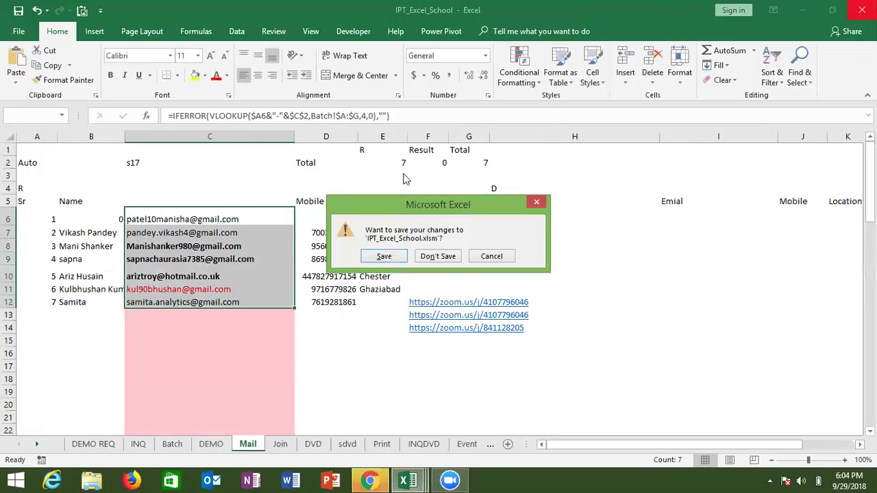
click(384, 255)
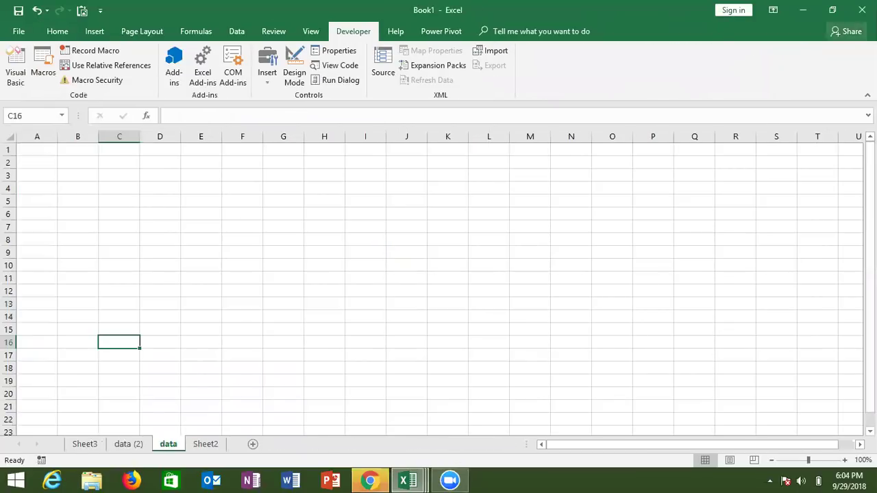
click(807, 11)
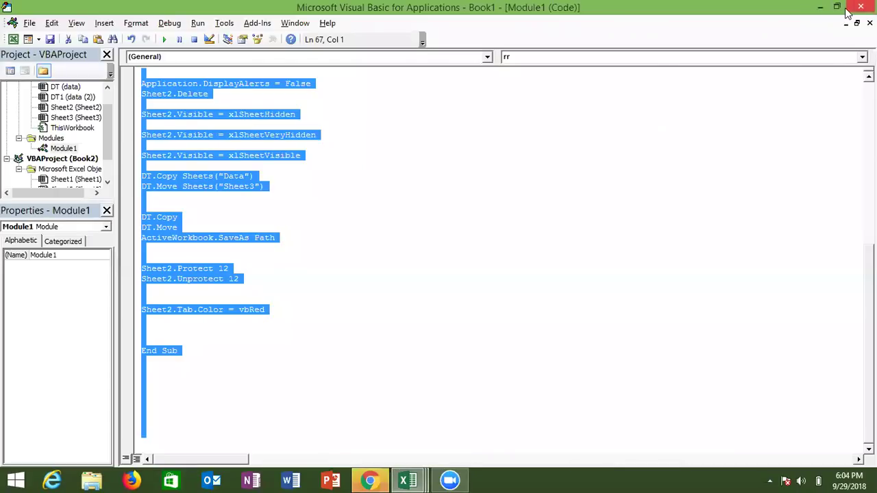
click(820, 9)
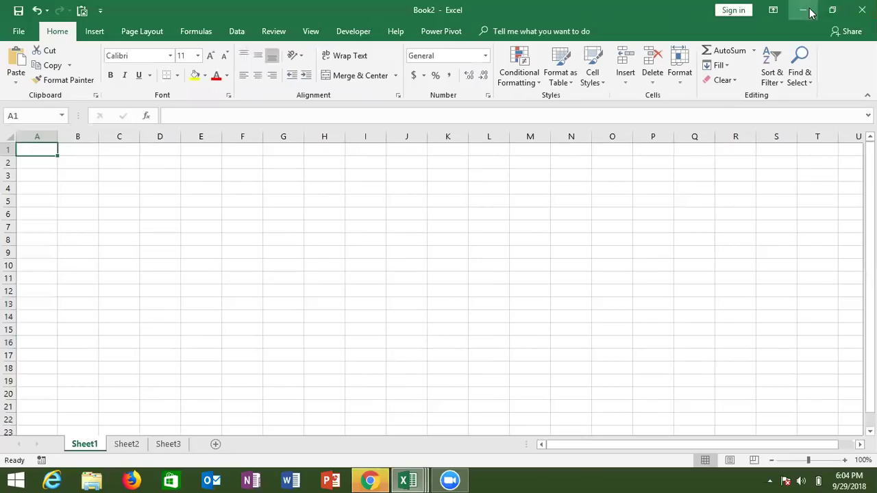
click(807, 11)
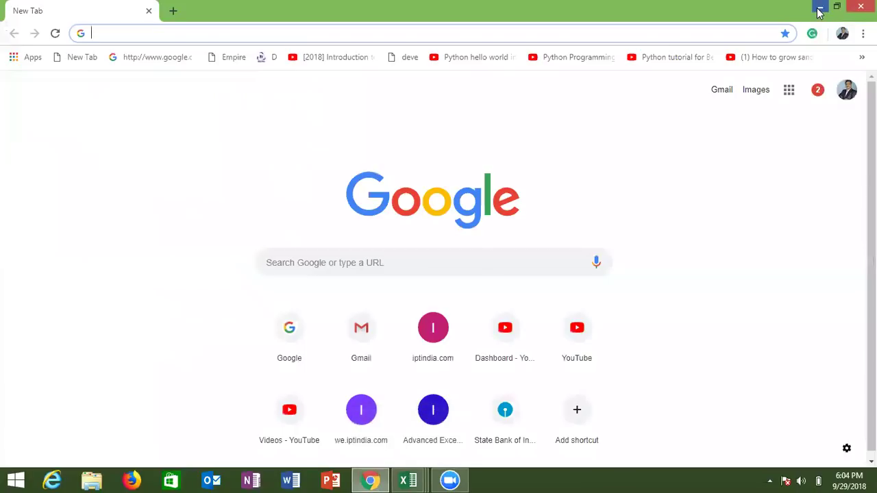
click(819, 8)
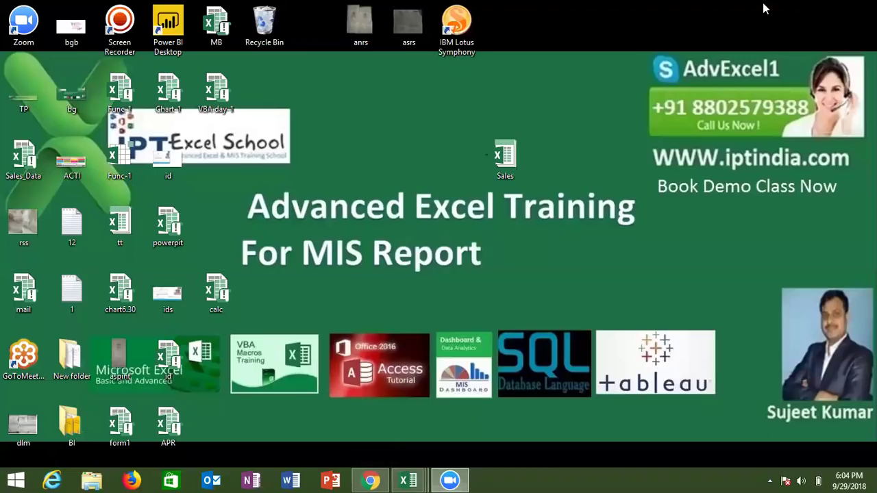